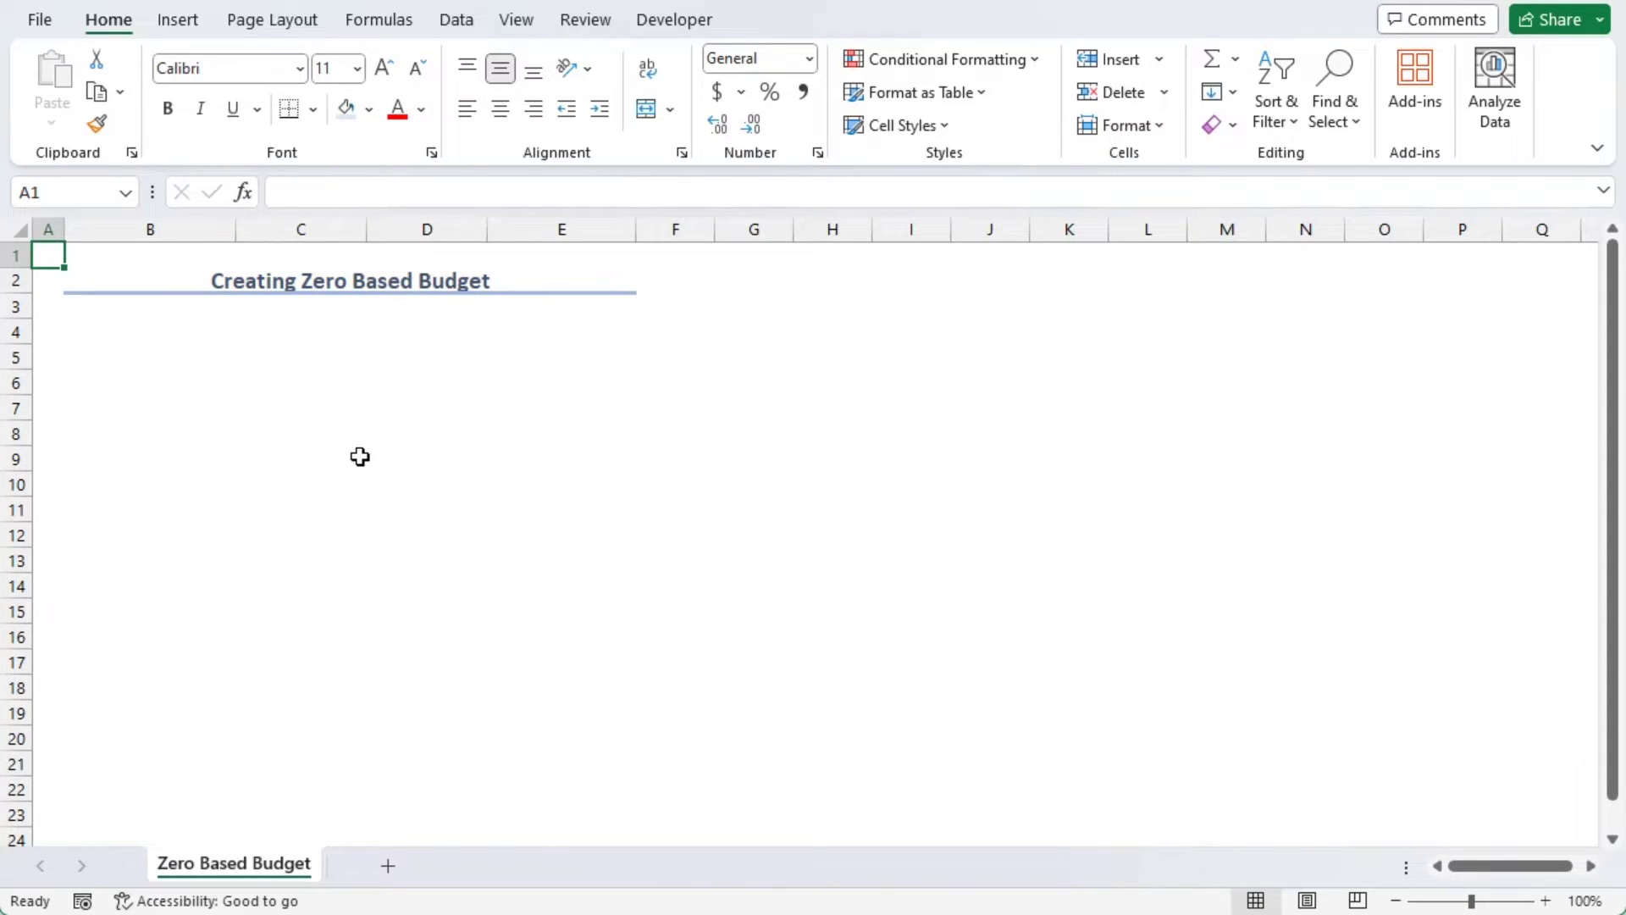
Step: Enter 'Income' in B4 and the headers Category, Expected, Actual, Difference across B5:E5
click(123, 330)
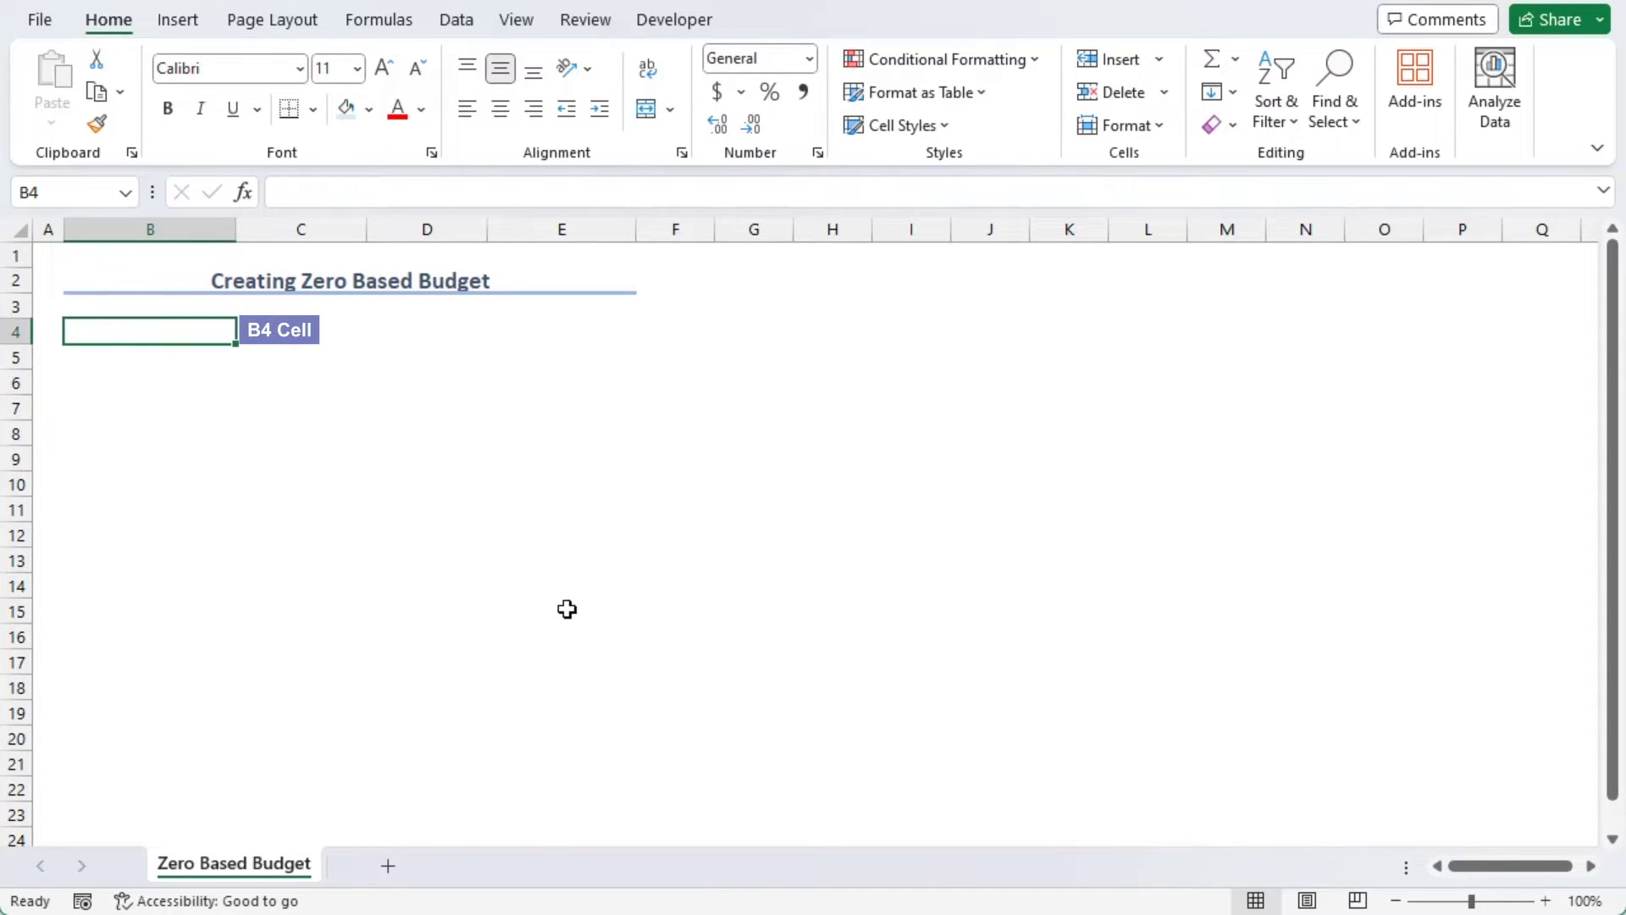
text(Income)
key(Return)
text(Ca)
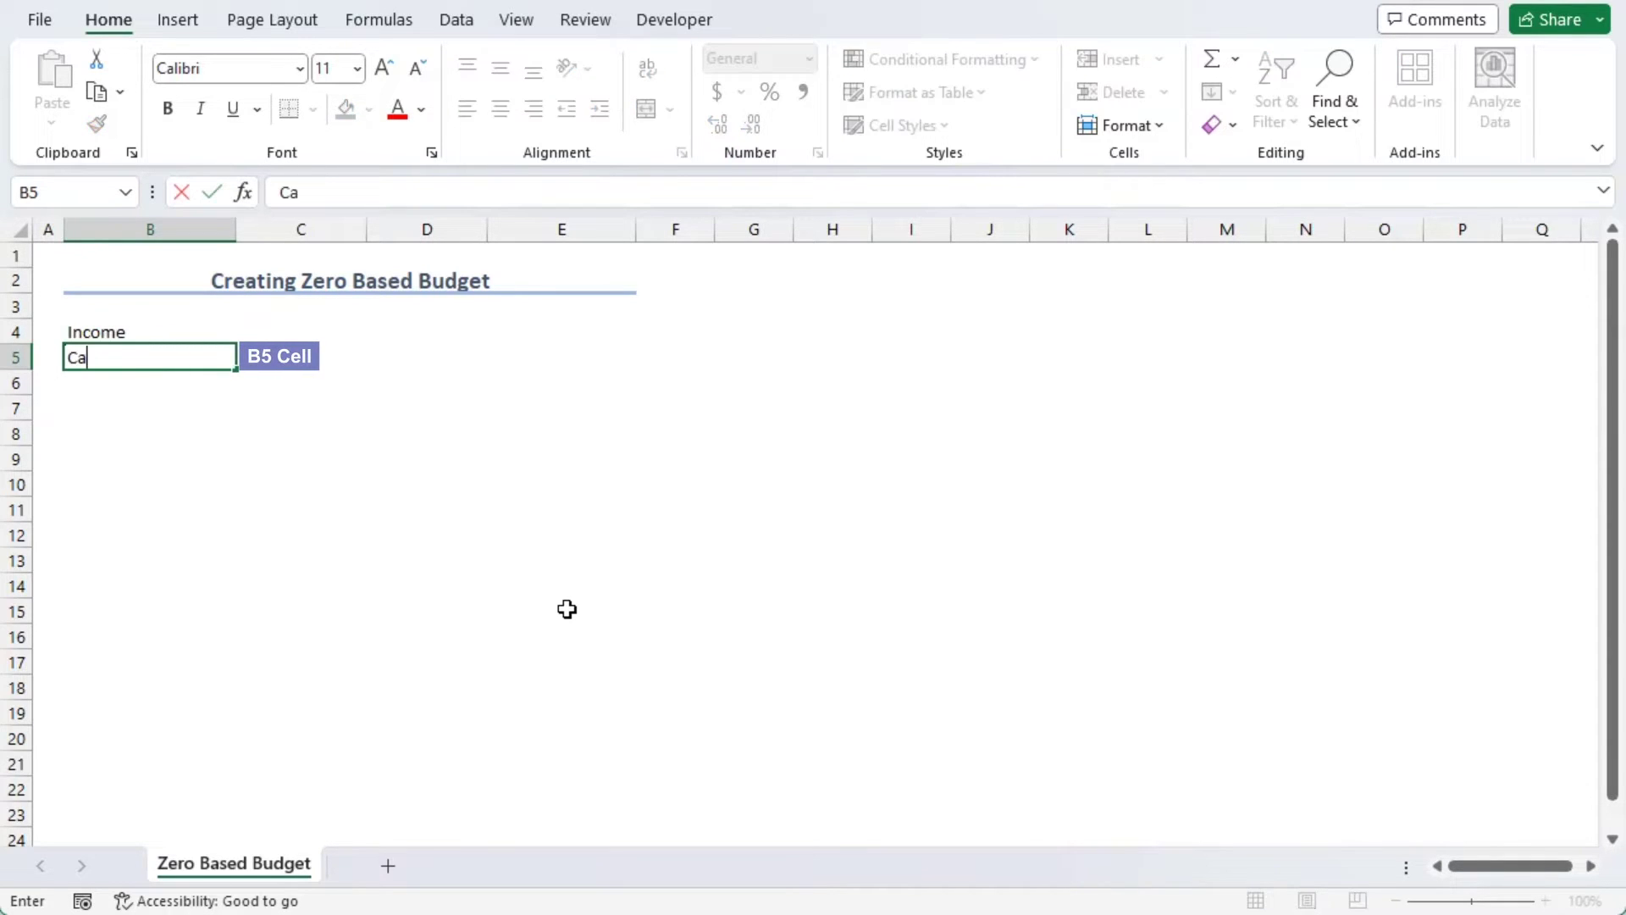
text(tegory)
key(Tab)
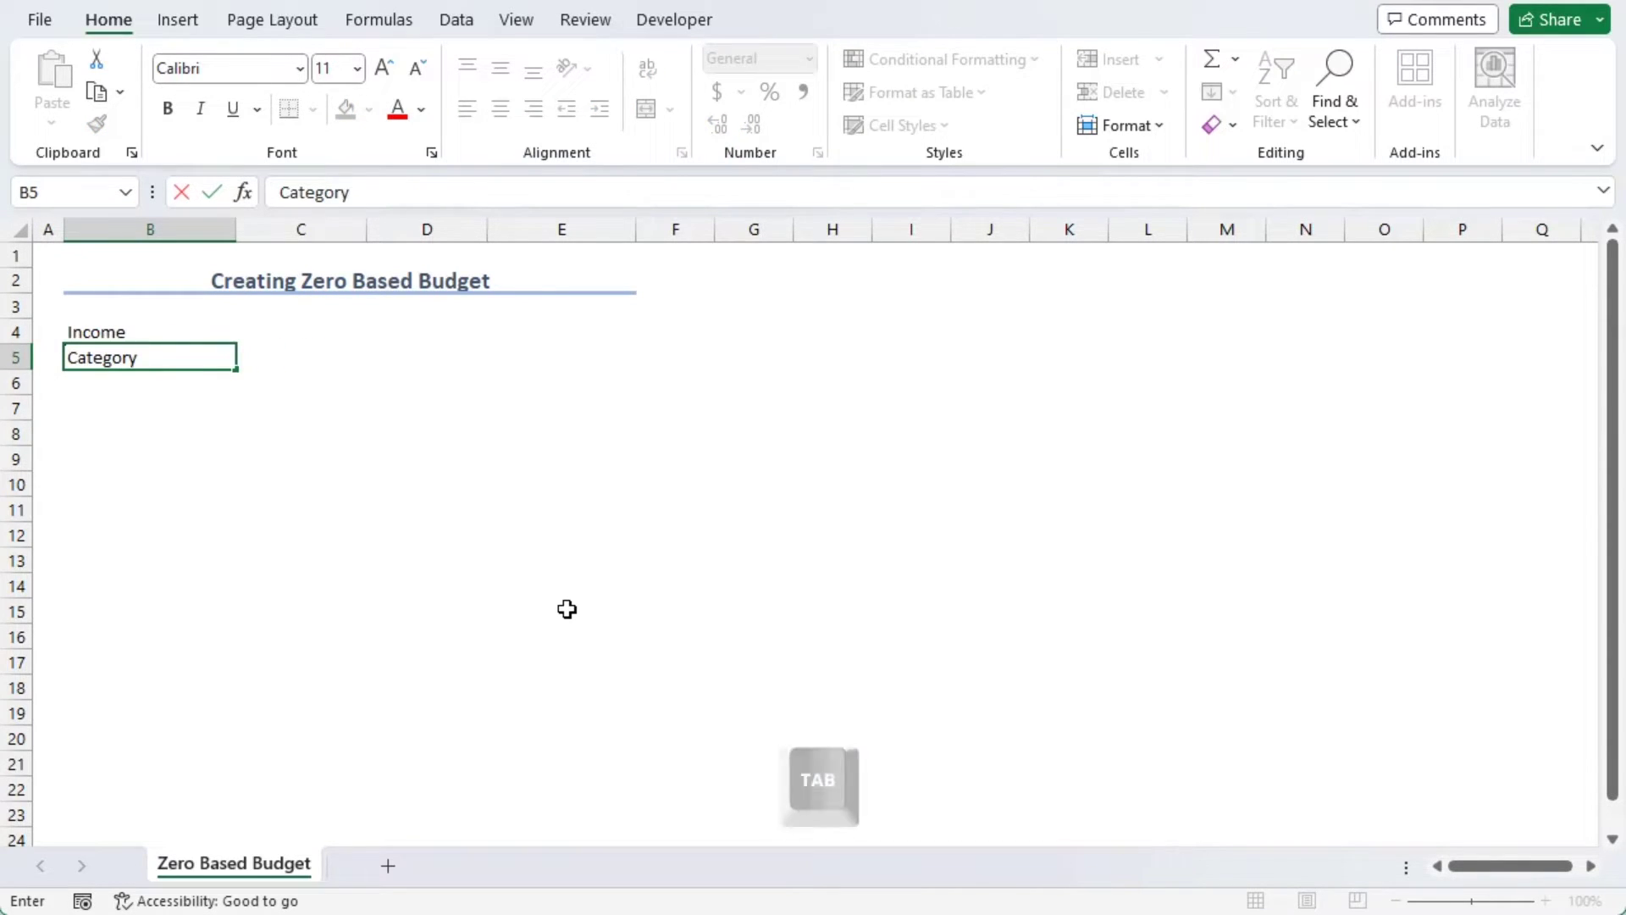
text(Ex)
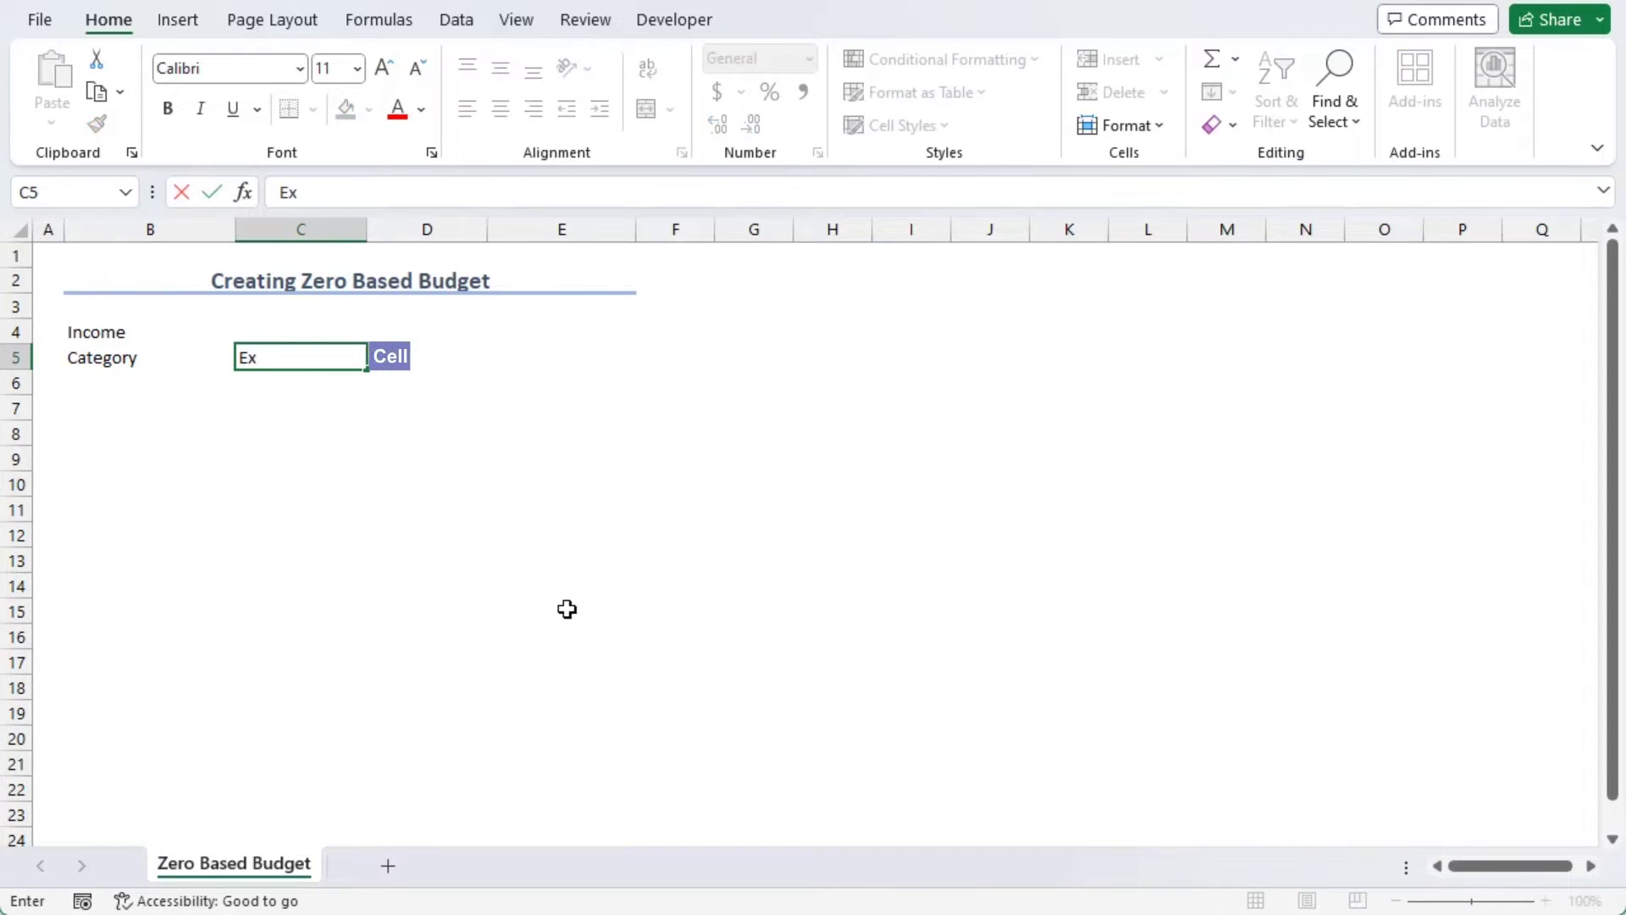
text(pected)
key(Tab)
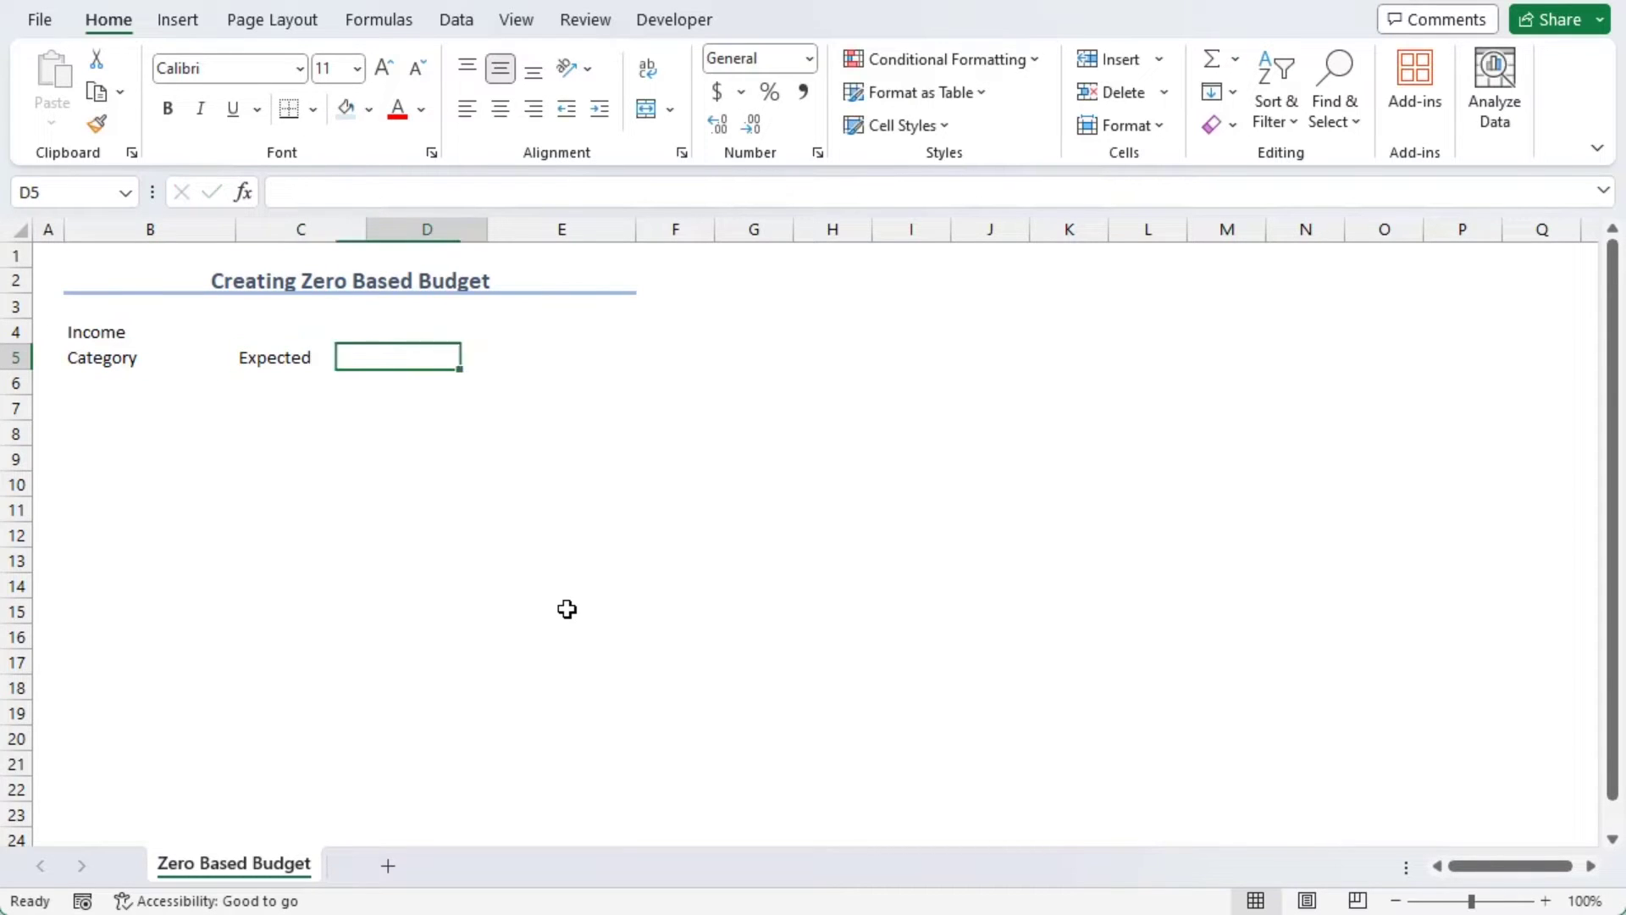
text(Actual)
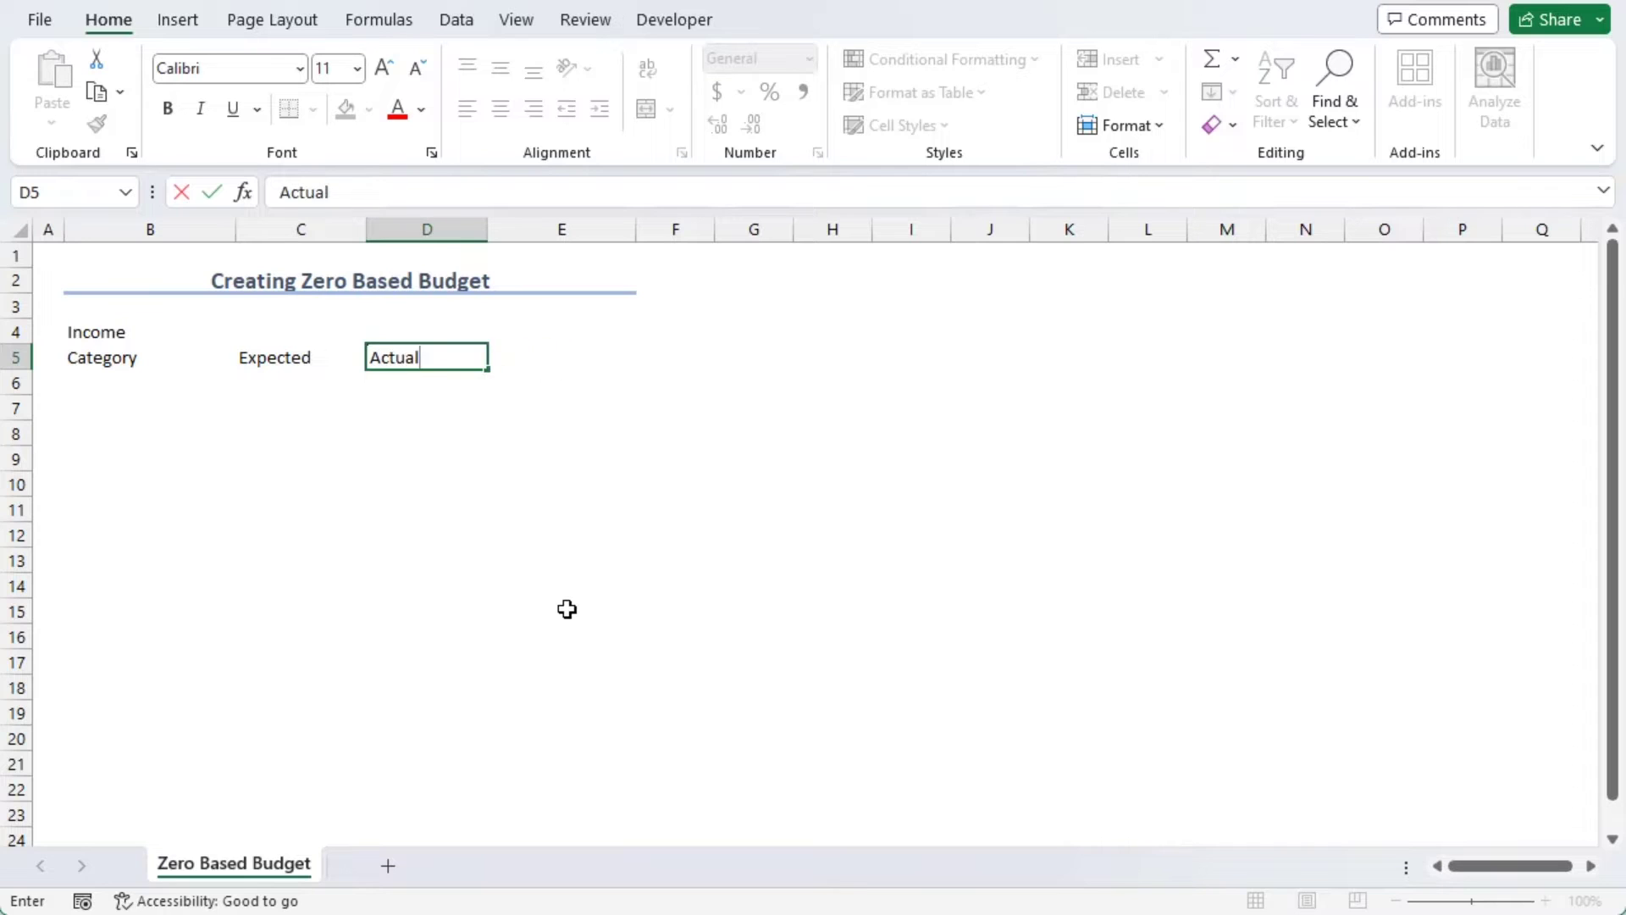
key(Tab)
text(Differe)
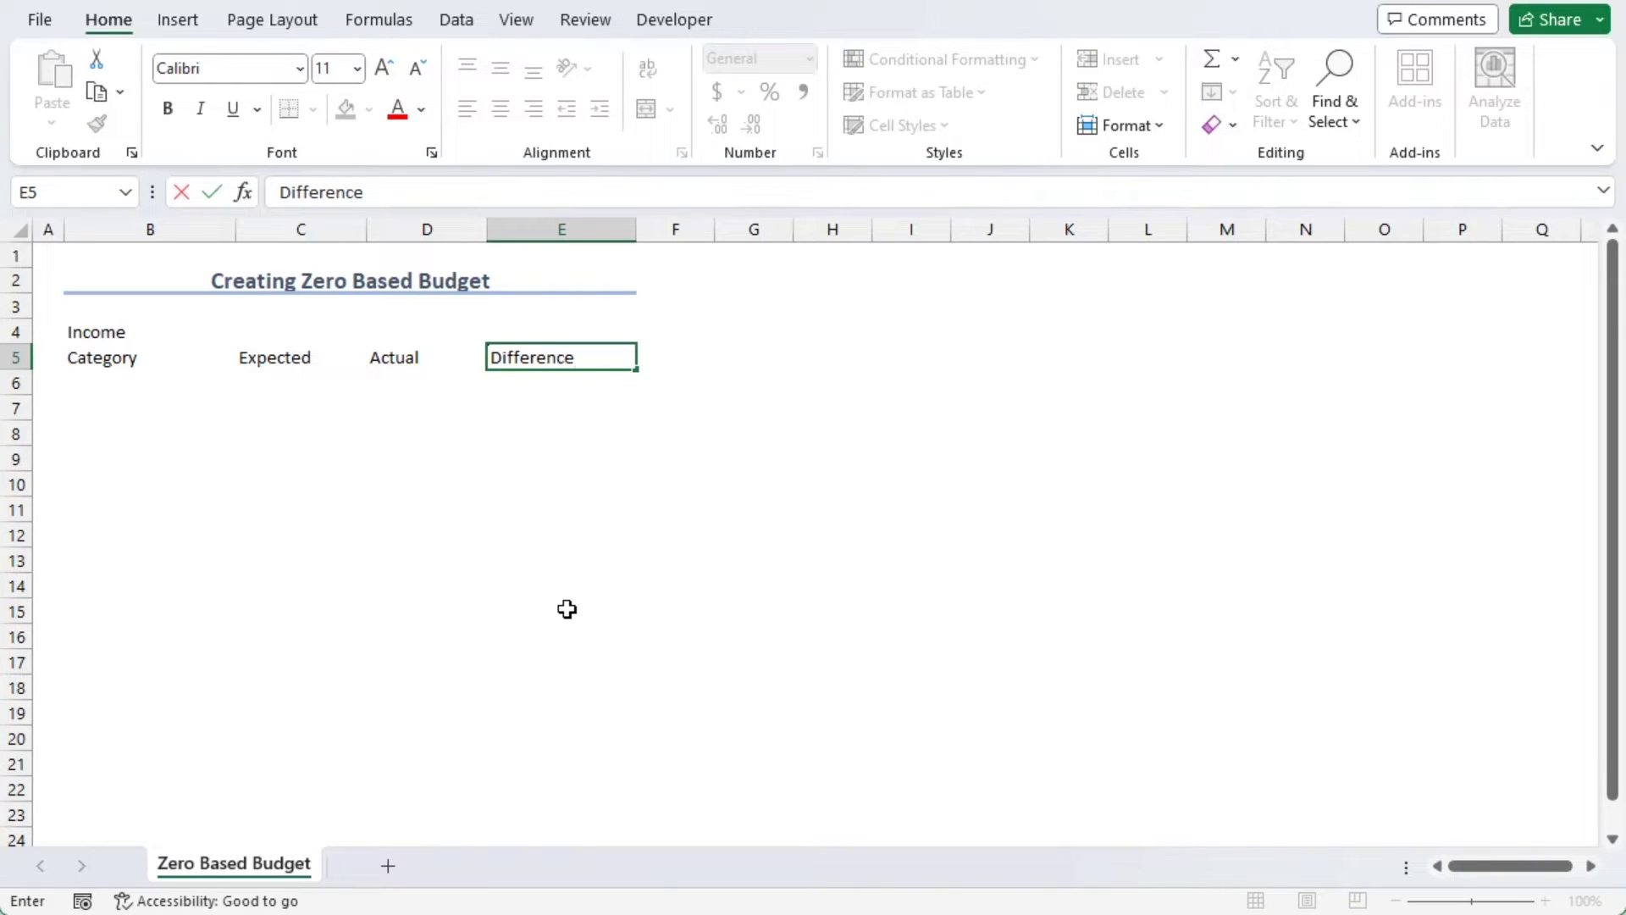
key(Return)
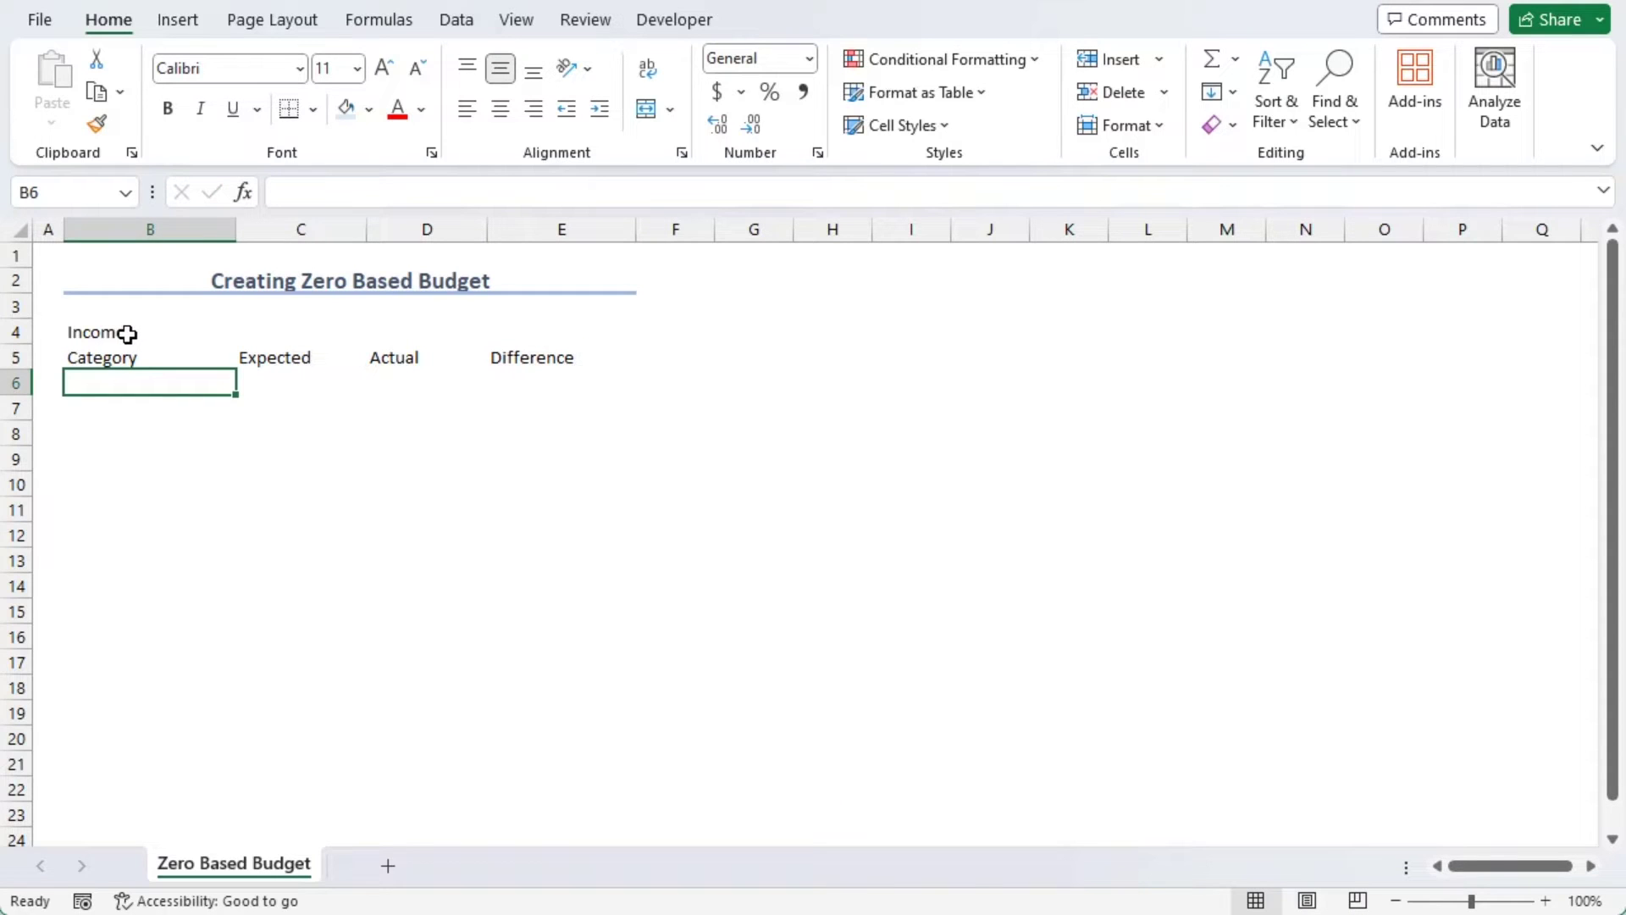
Step: Apply All Borders to the table range B4:E9
drag(131, 333, 530, 457)
click(109, 25)
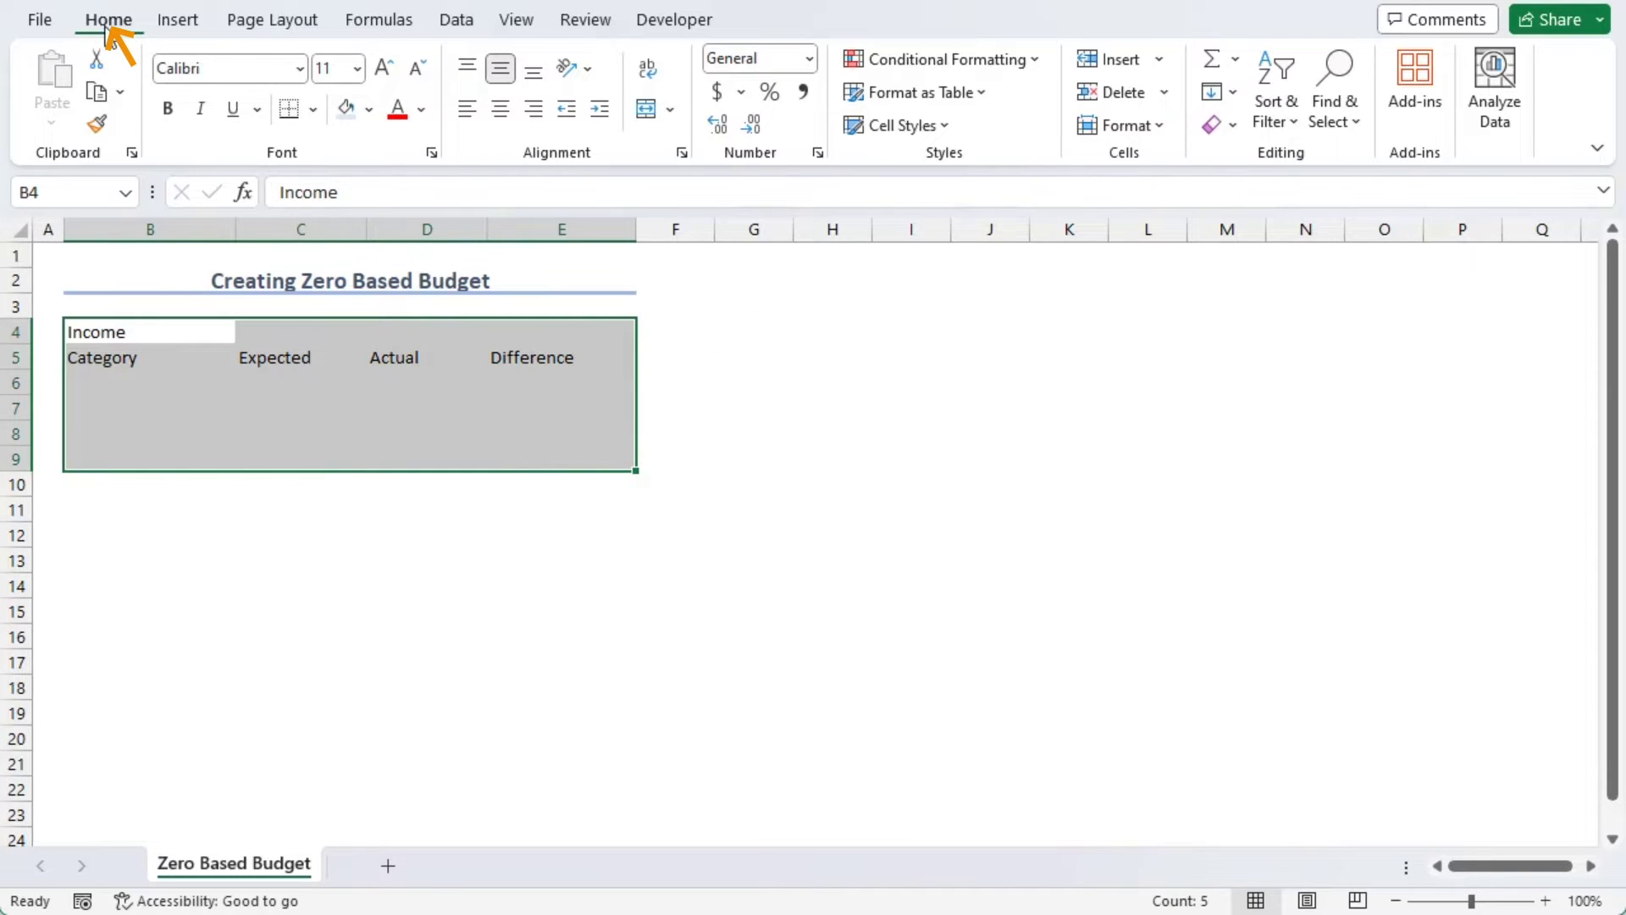
click(312, 110)
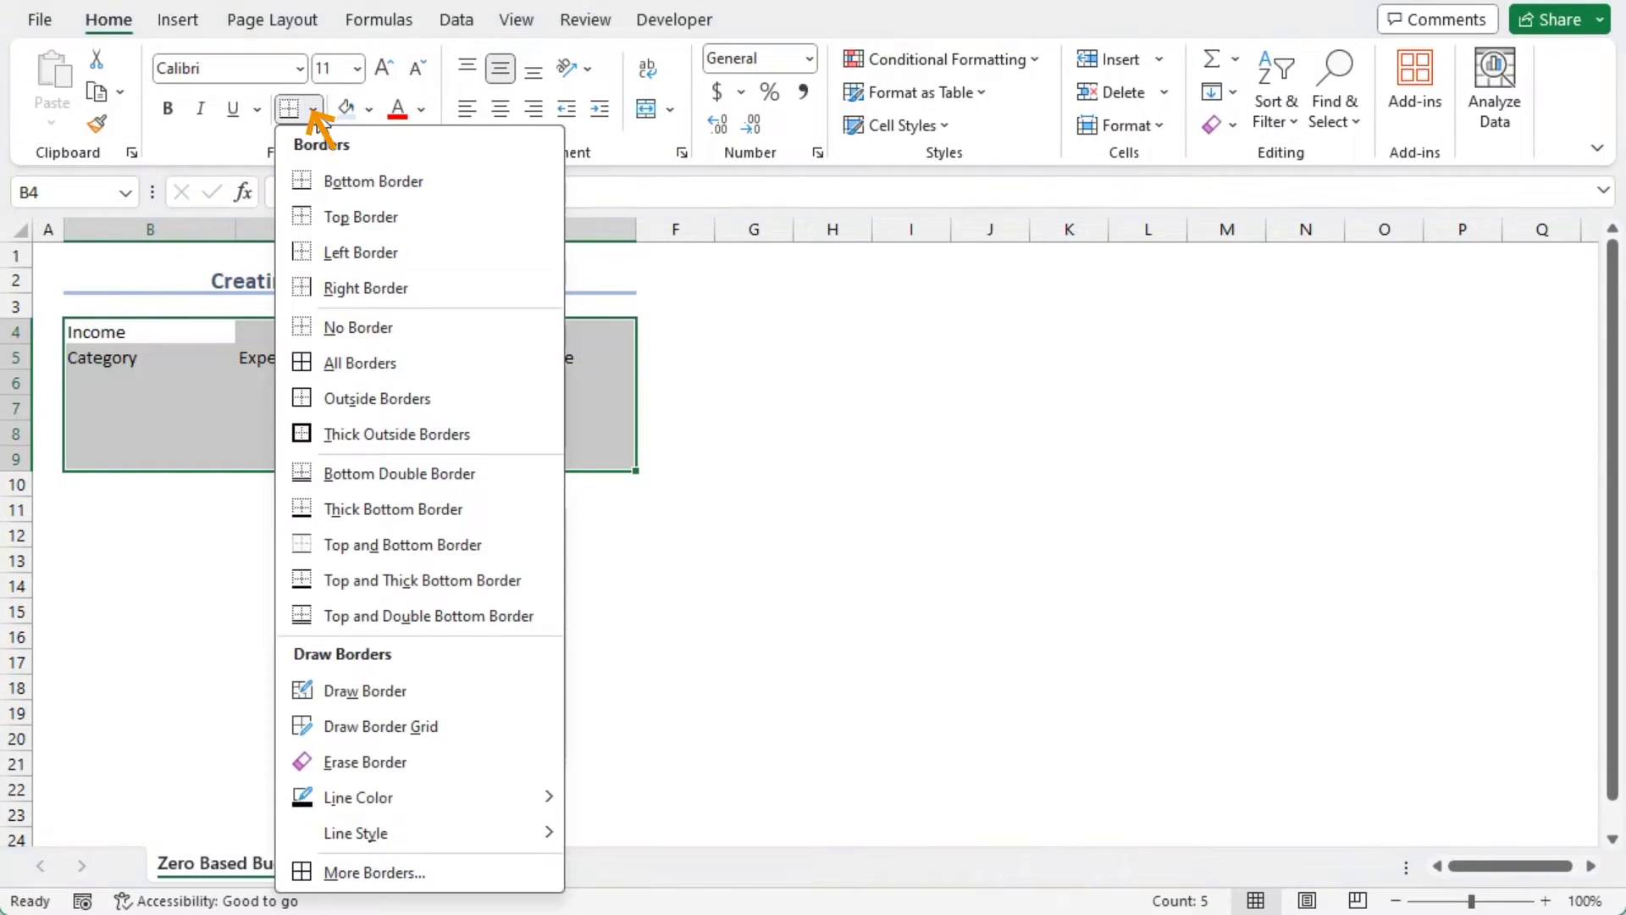
click(373, 358)
Step: Give the B5:E5 headers a light blue fill, bold, size 12 font and centre alignment
drag(149, 357, 534, 352)
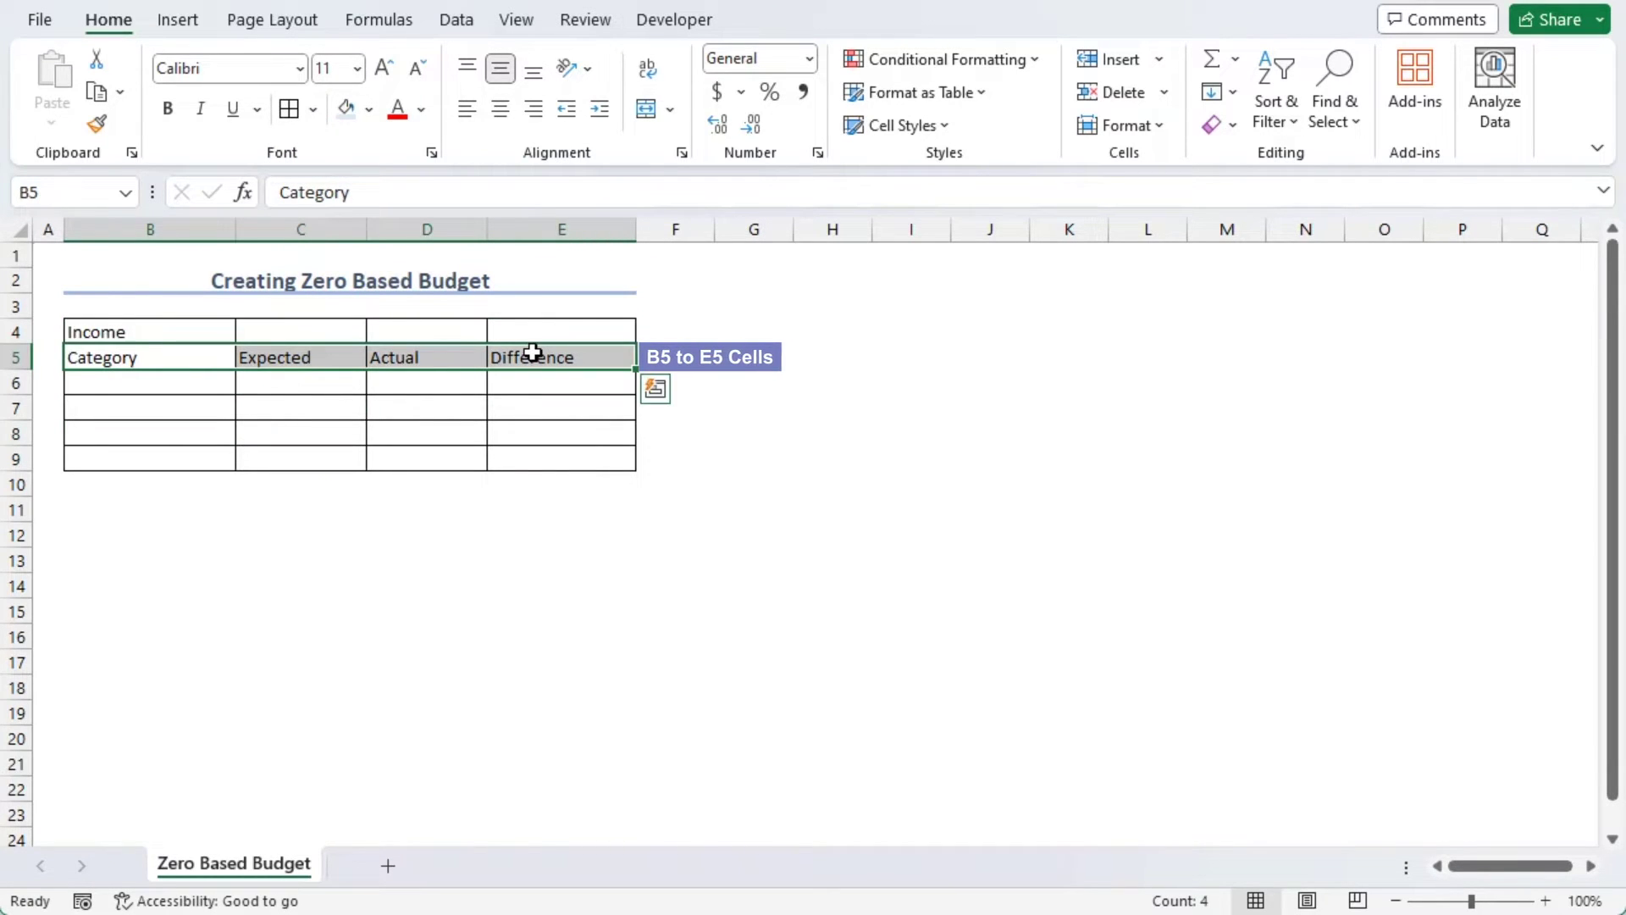
click(370, 108)
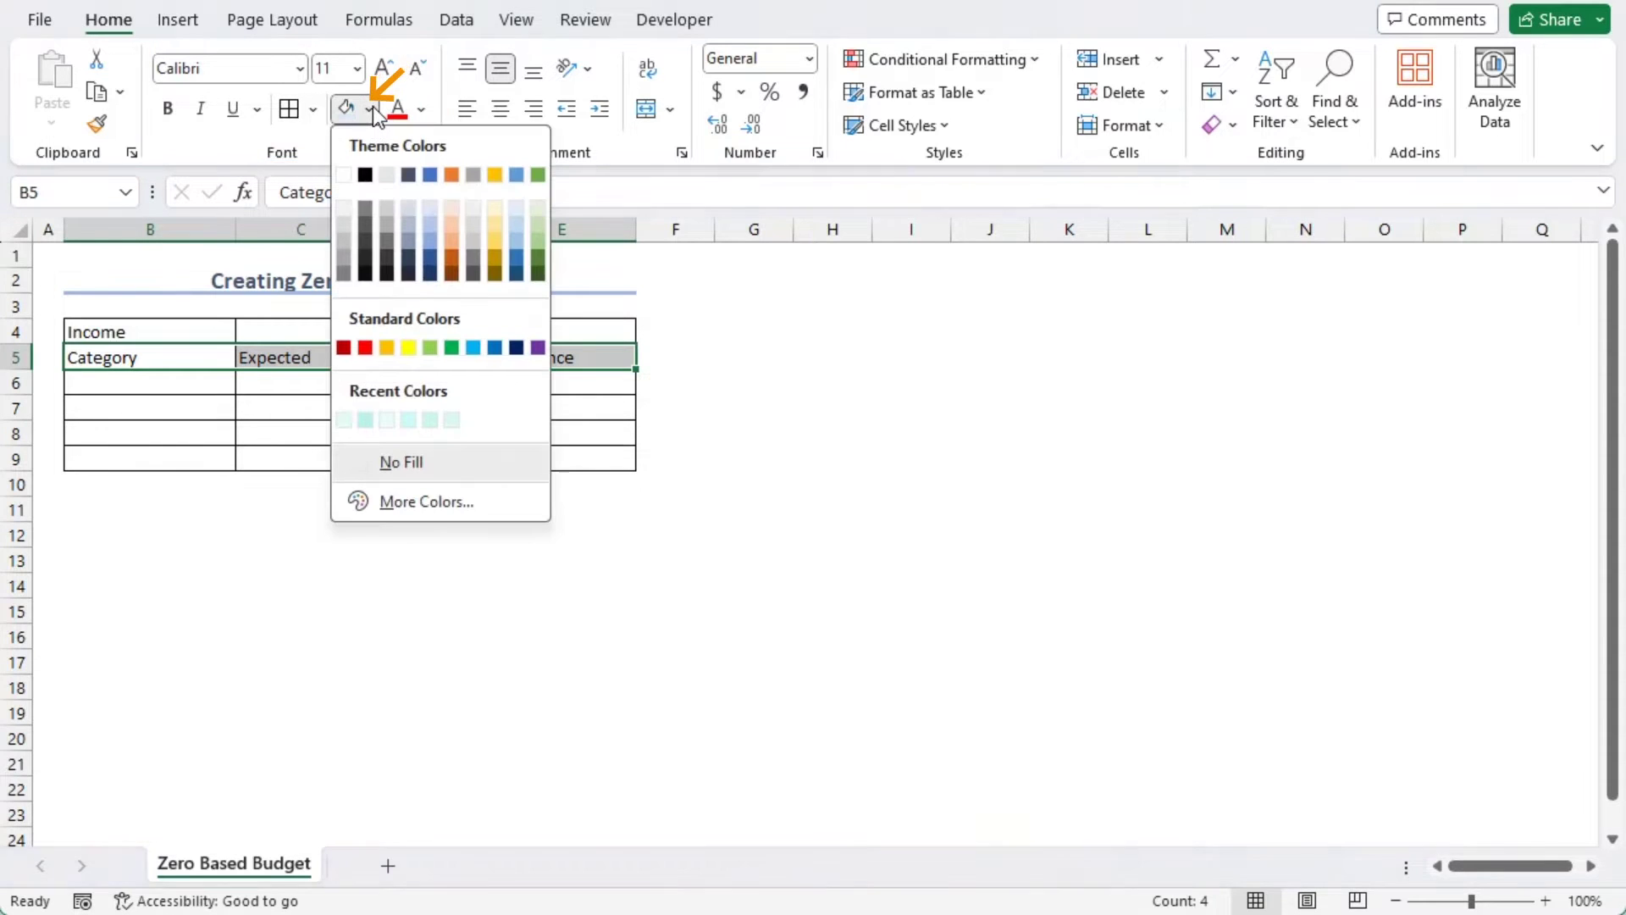
click(521, 210)
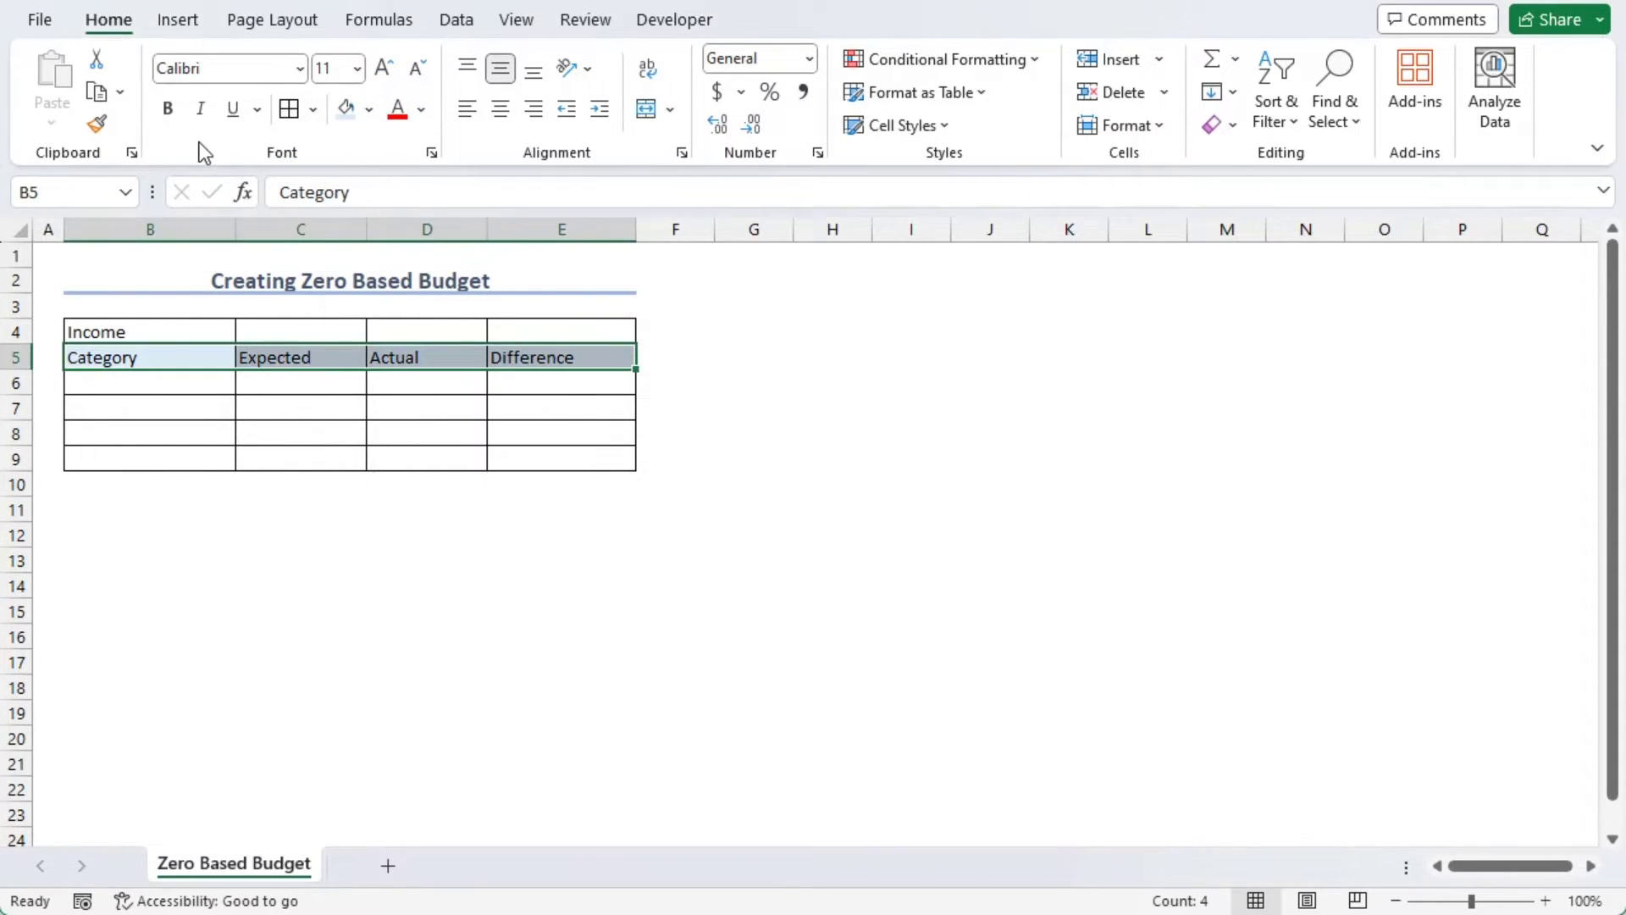
click(167, 110)
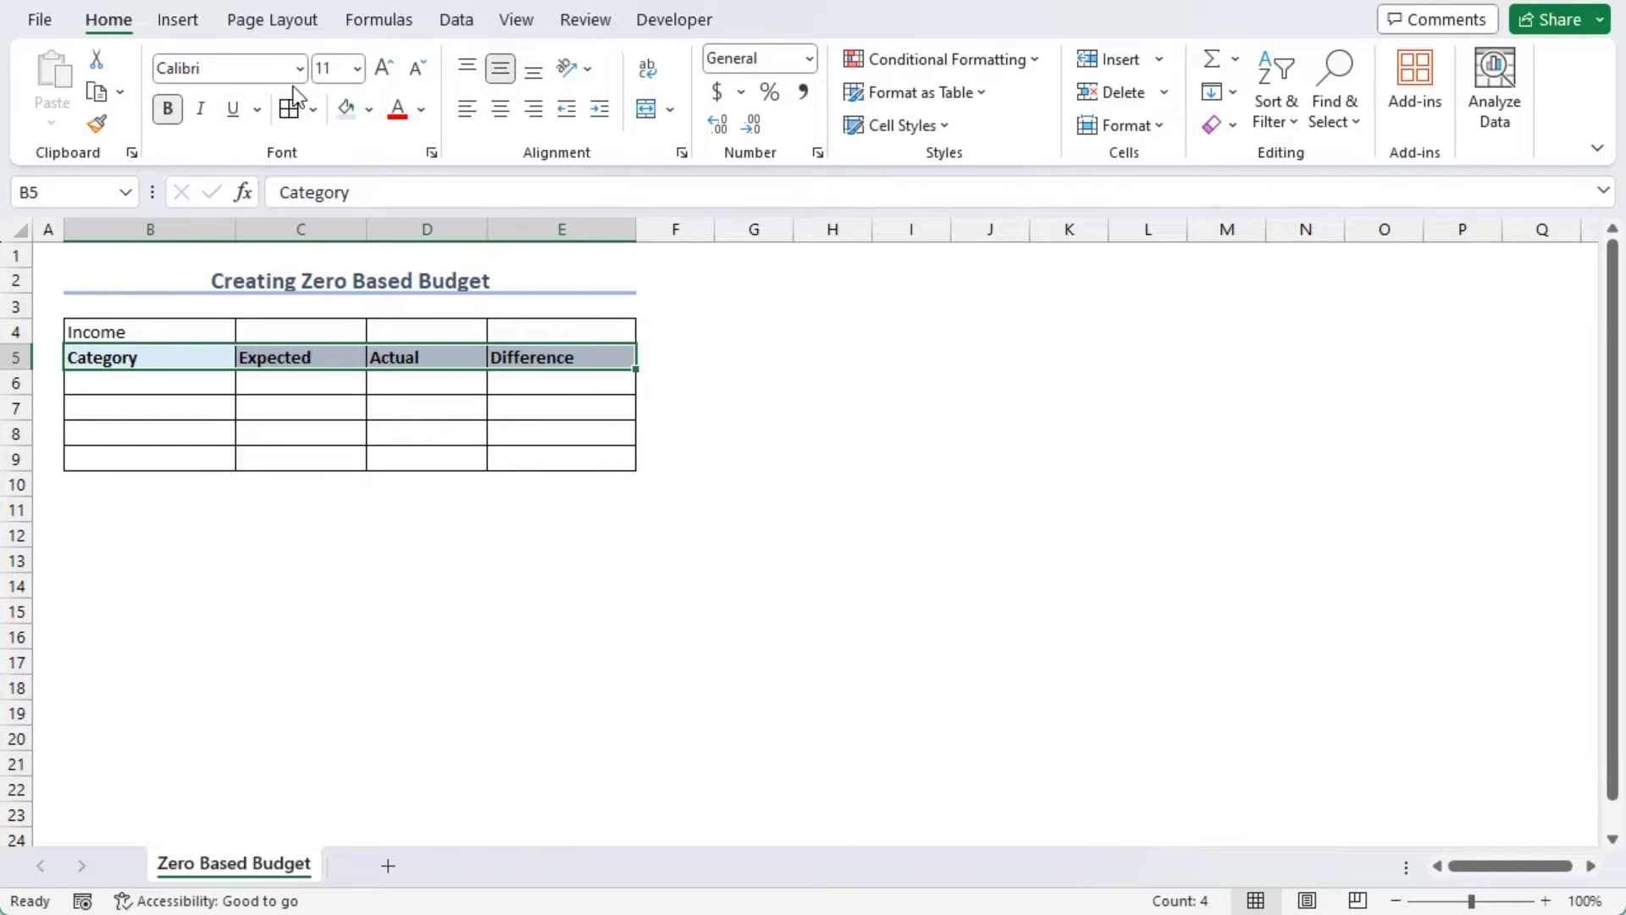
click(358, 69)
click(335, 219)
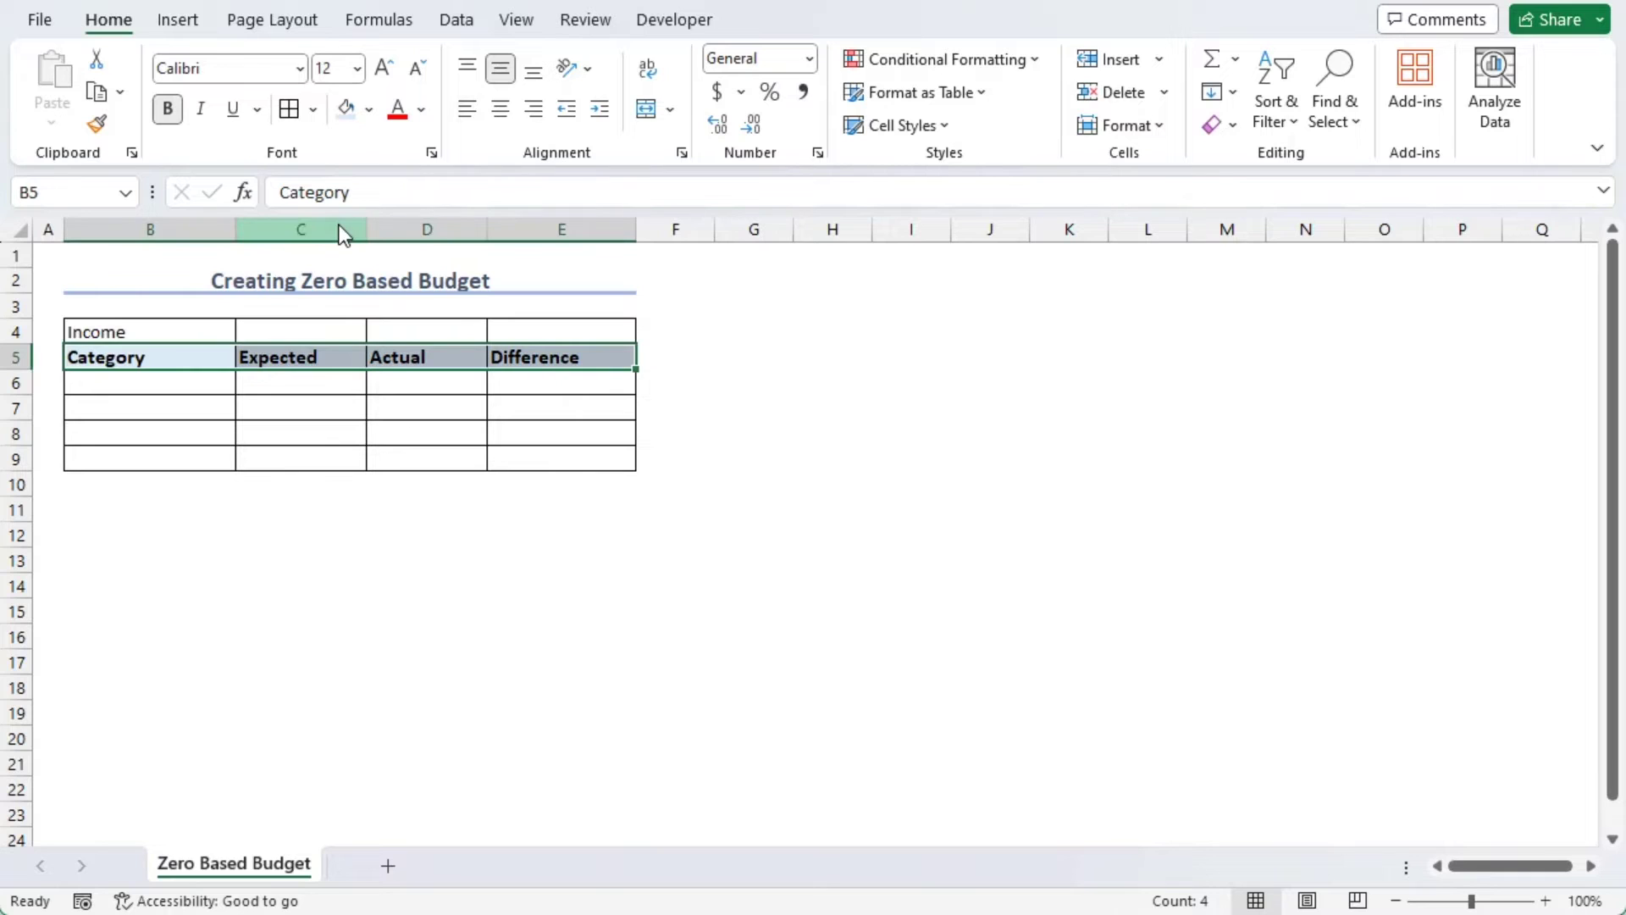
click(500, 108)
drag(160, 323, 549, 320)
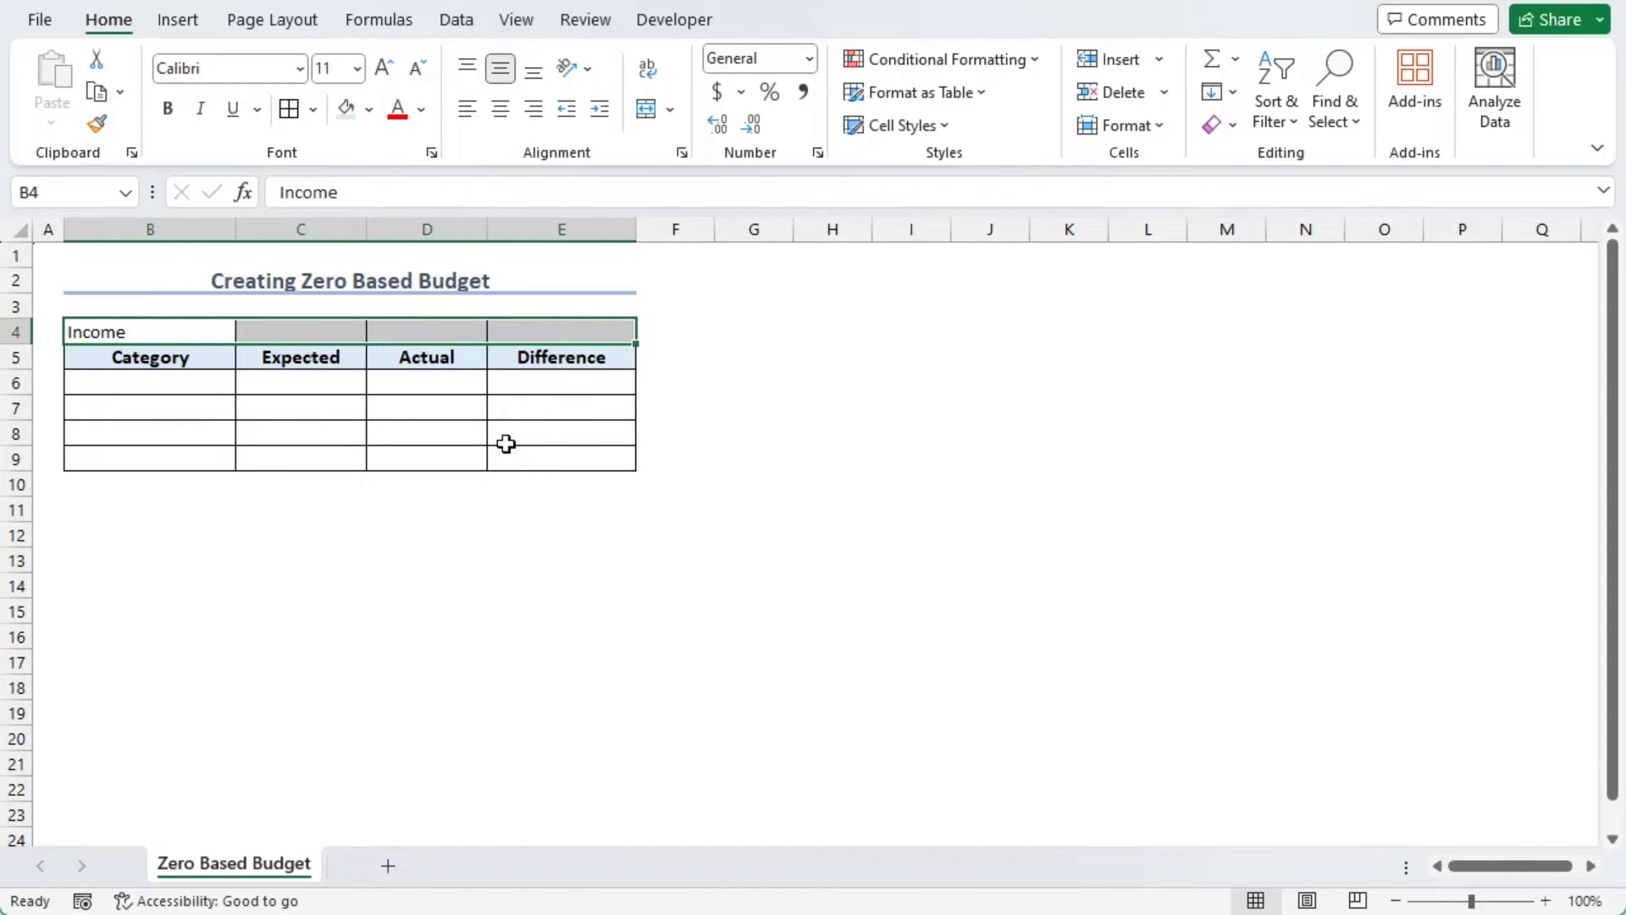
Step: Merge and centre Income across B4:E4, enlarged, light blue, bold and underlined
click(643, 110)
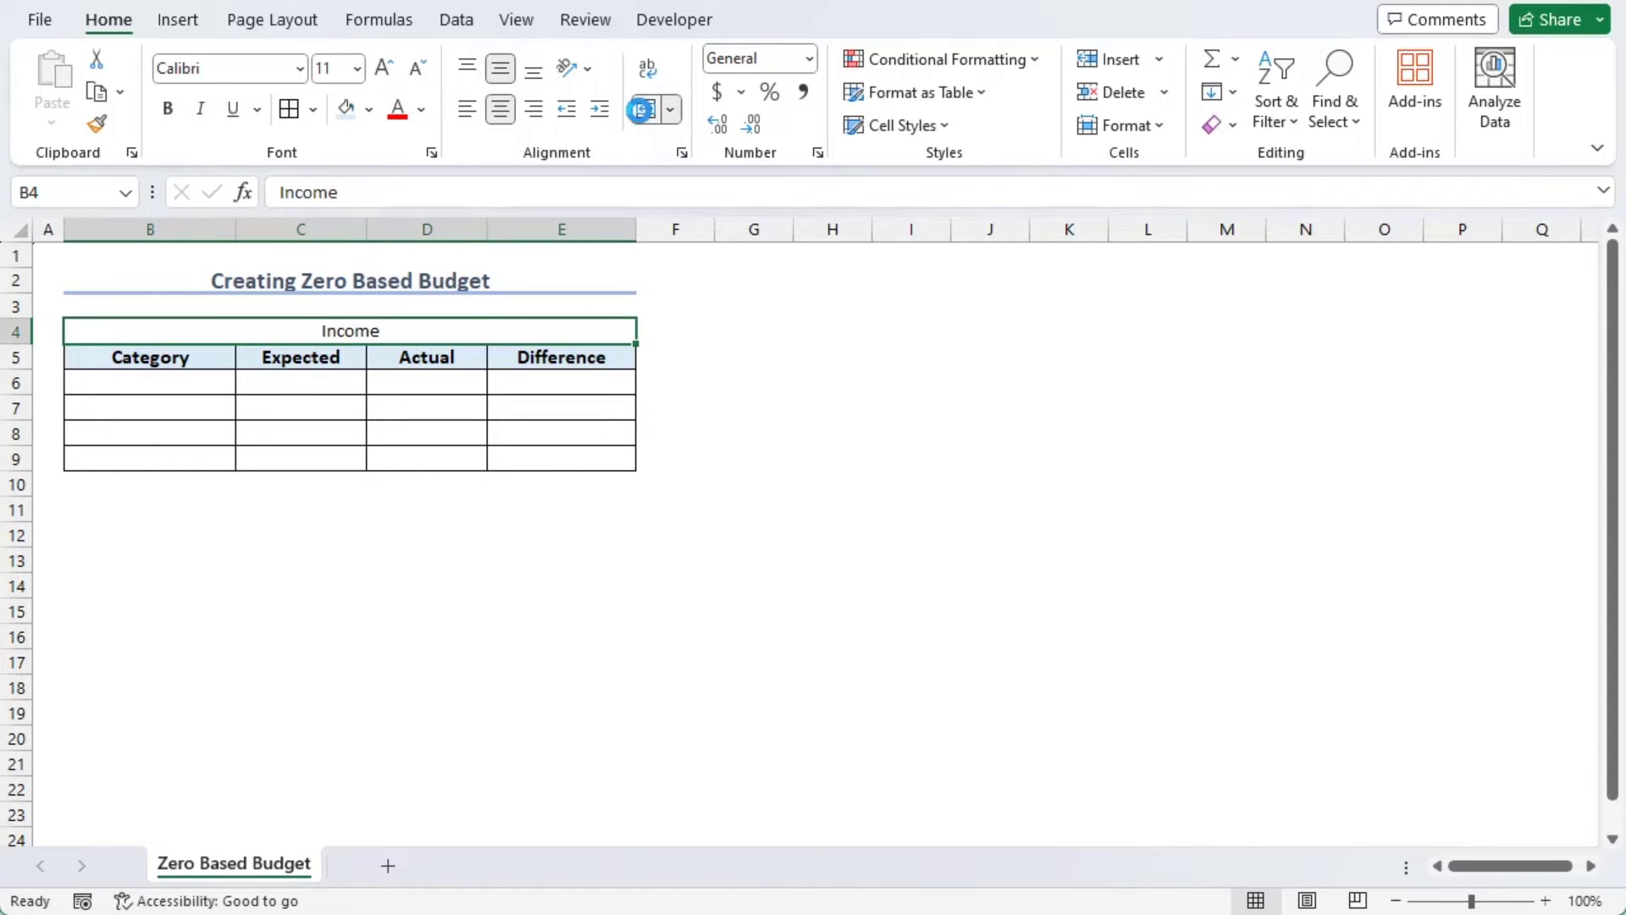
click(382, 71)
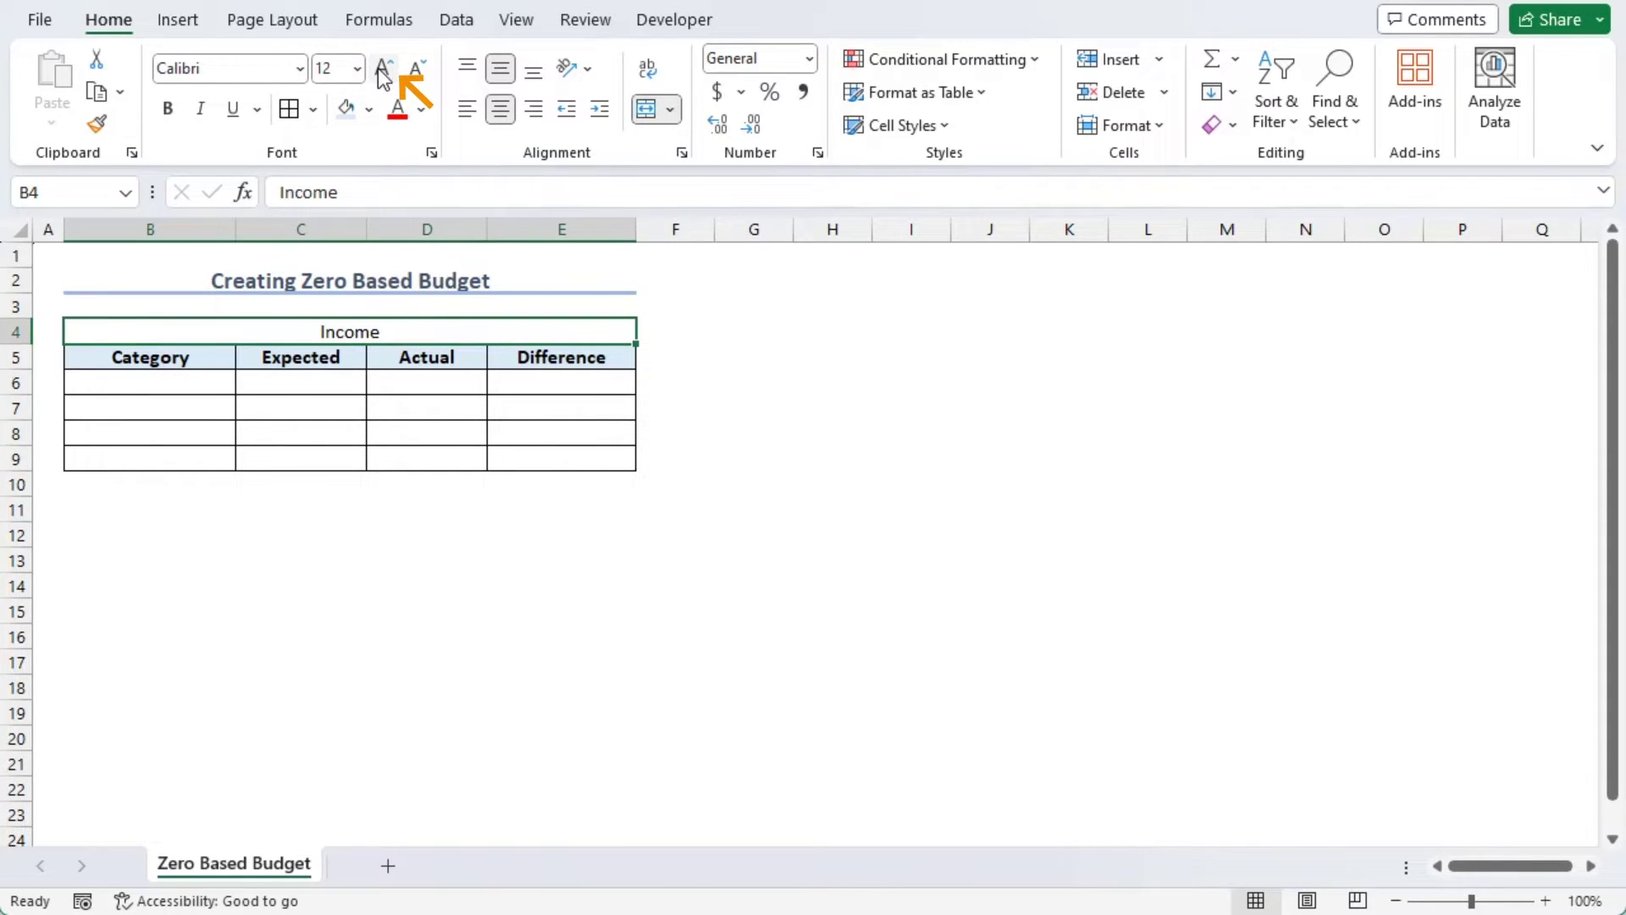
click(346, 108)
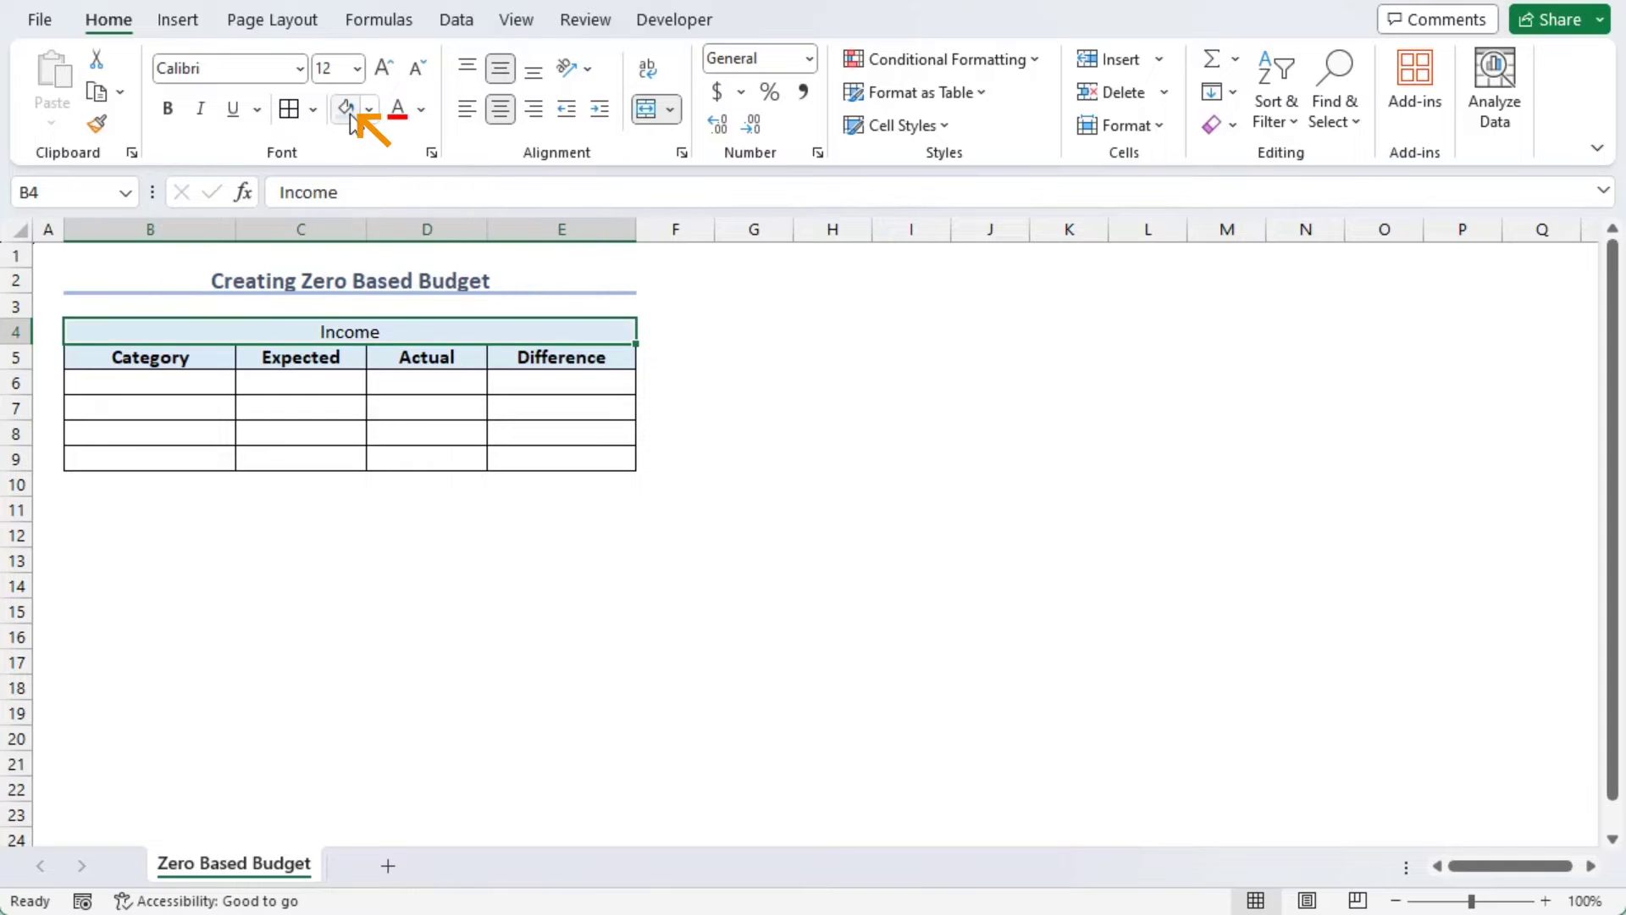
click(176, 112)
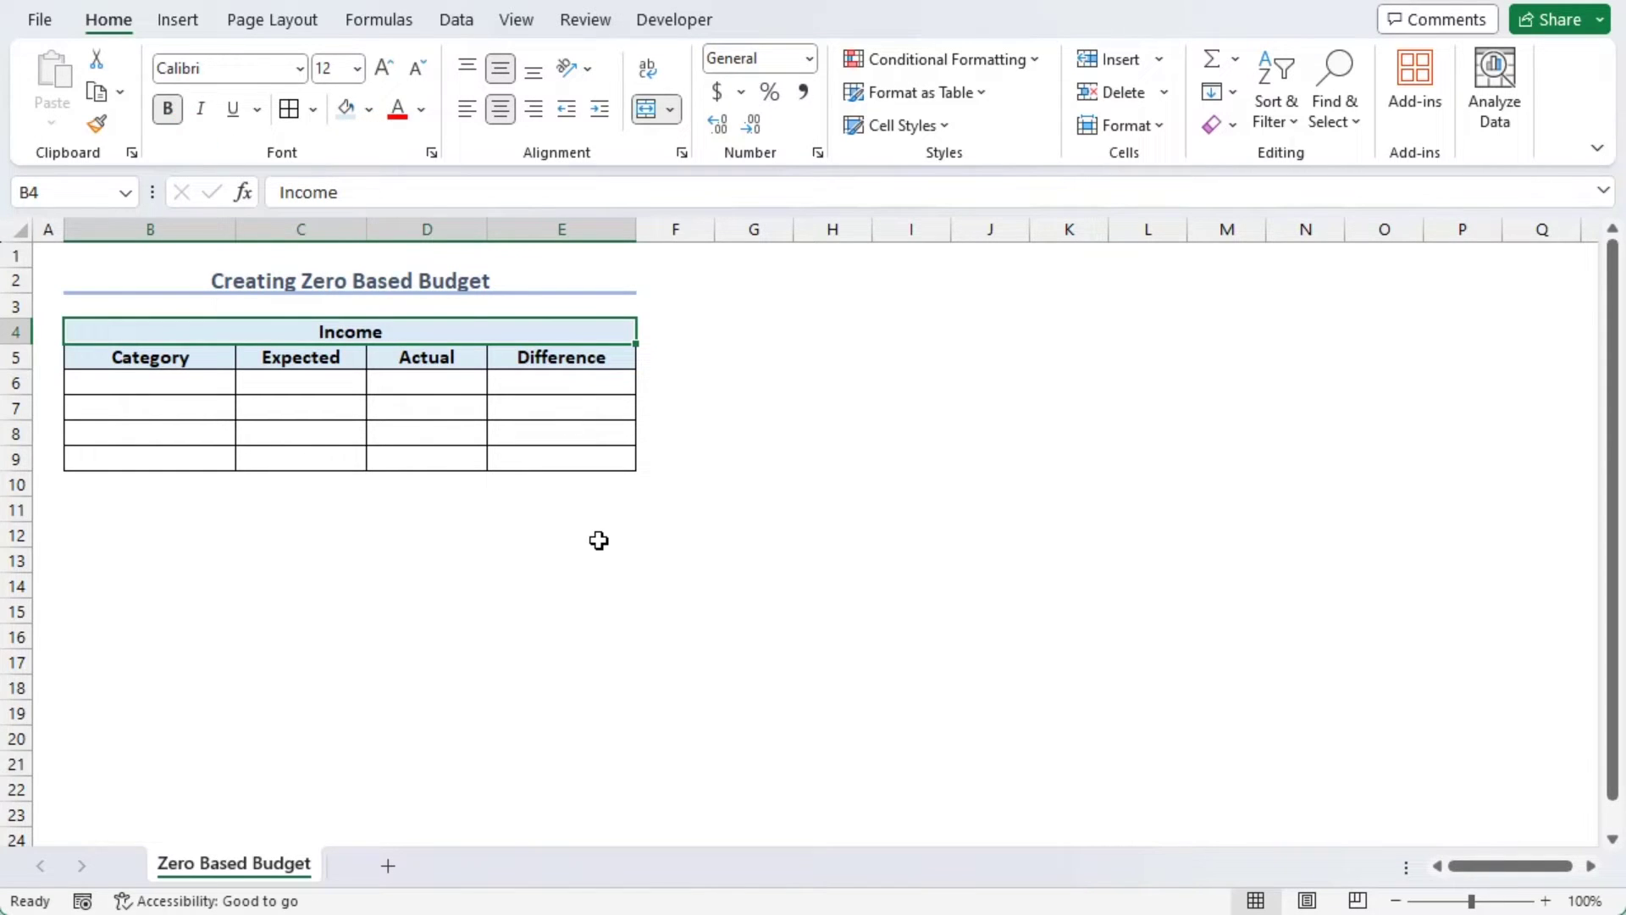
click(236, 110)
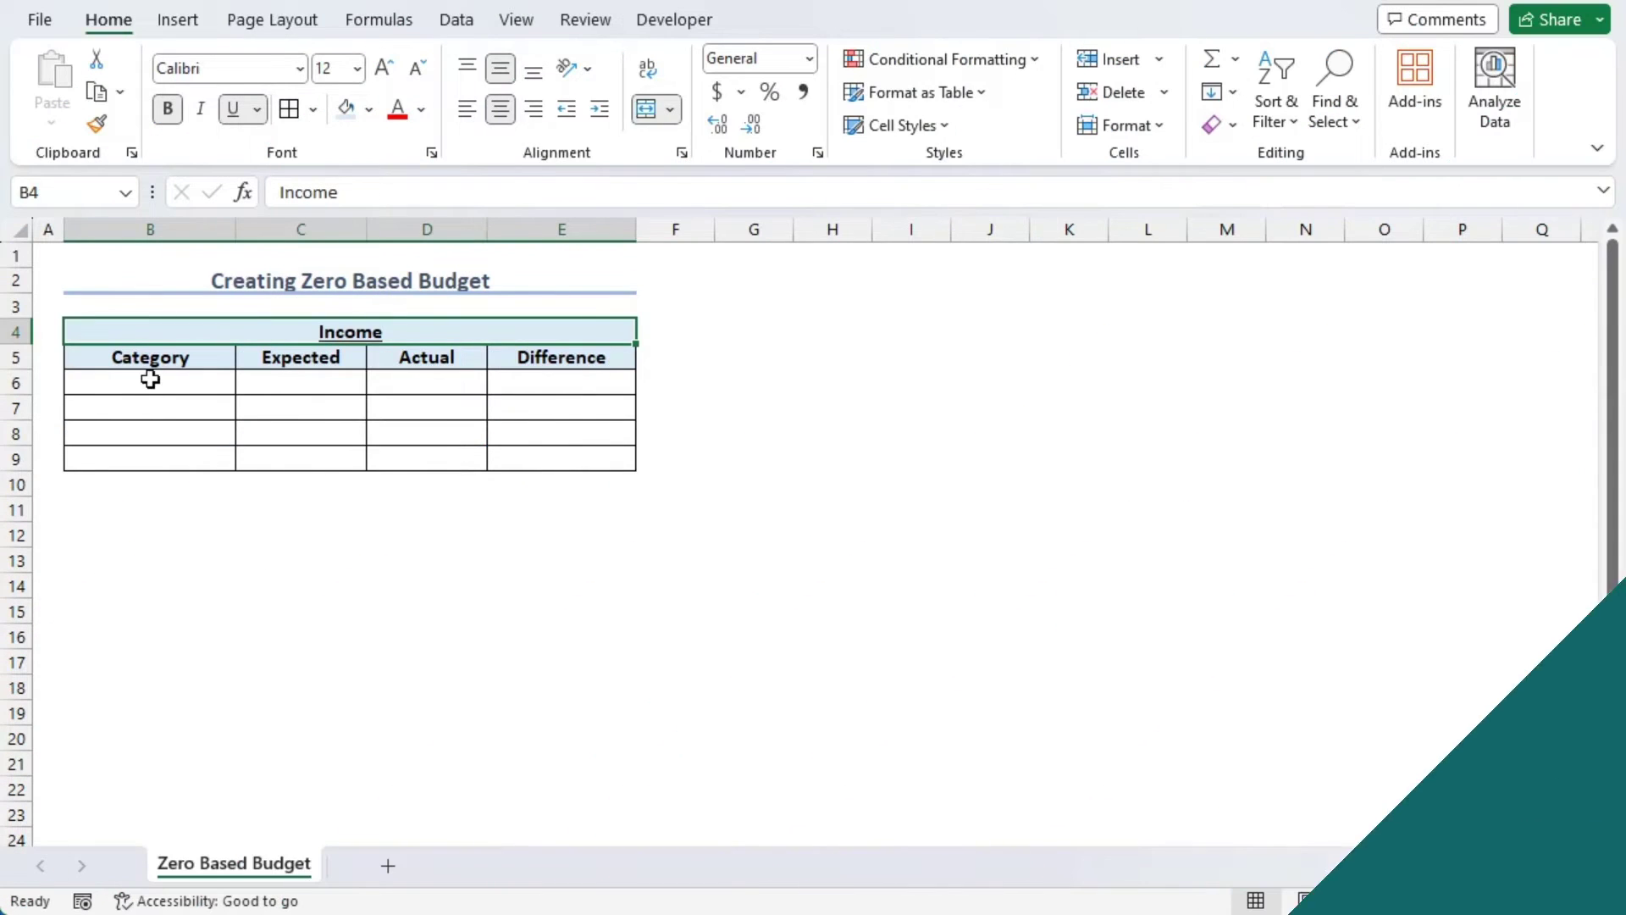
Step: Enter Salary, Business Profit, Interests and Total Income down cells B6 to B9
click(150, 379)
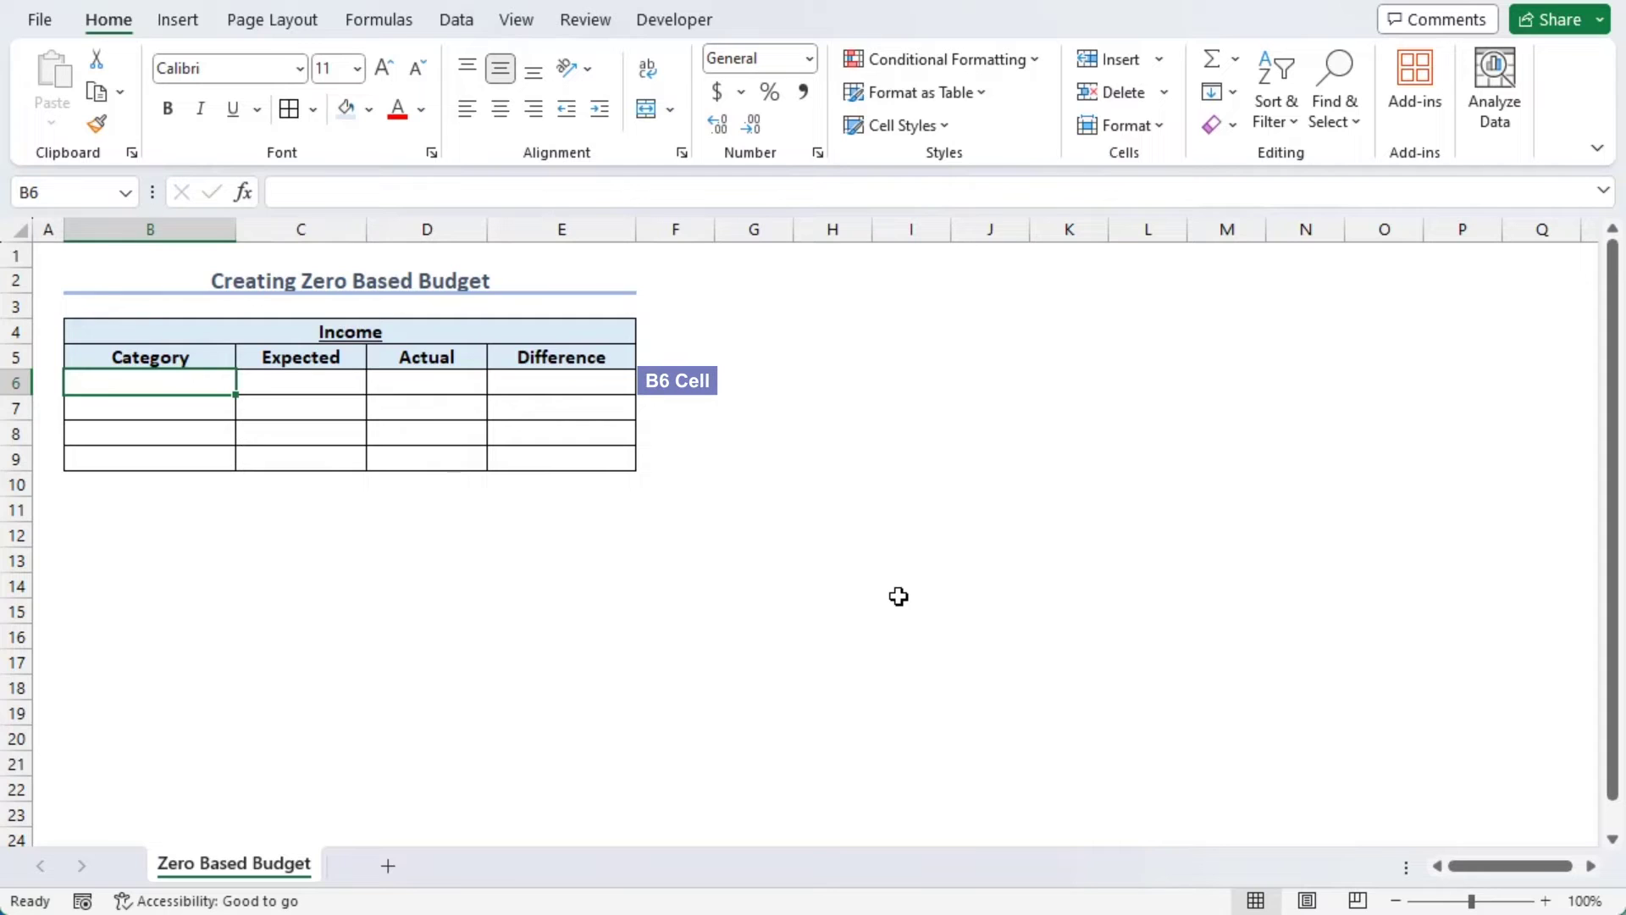
text(Salary)
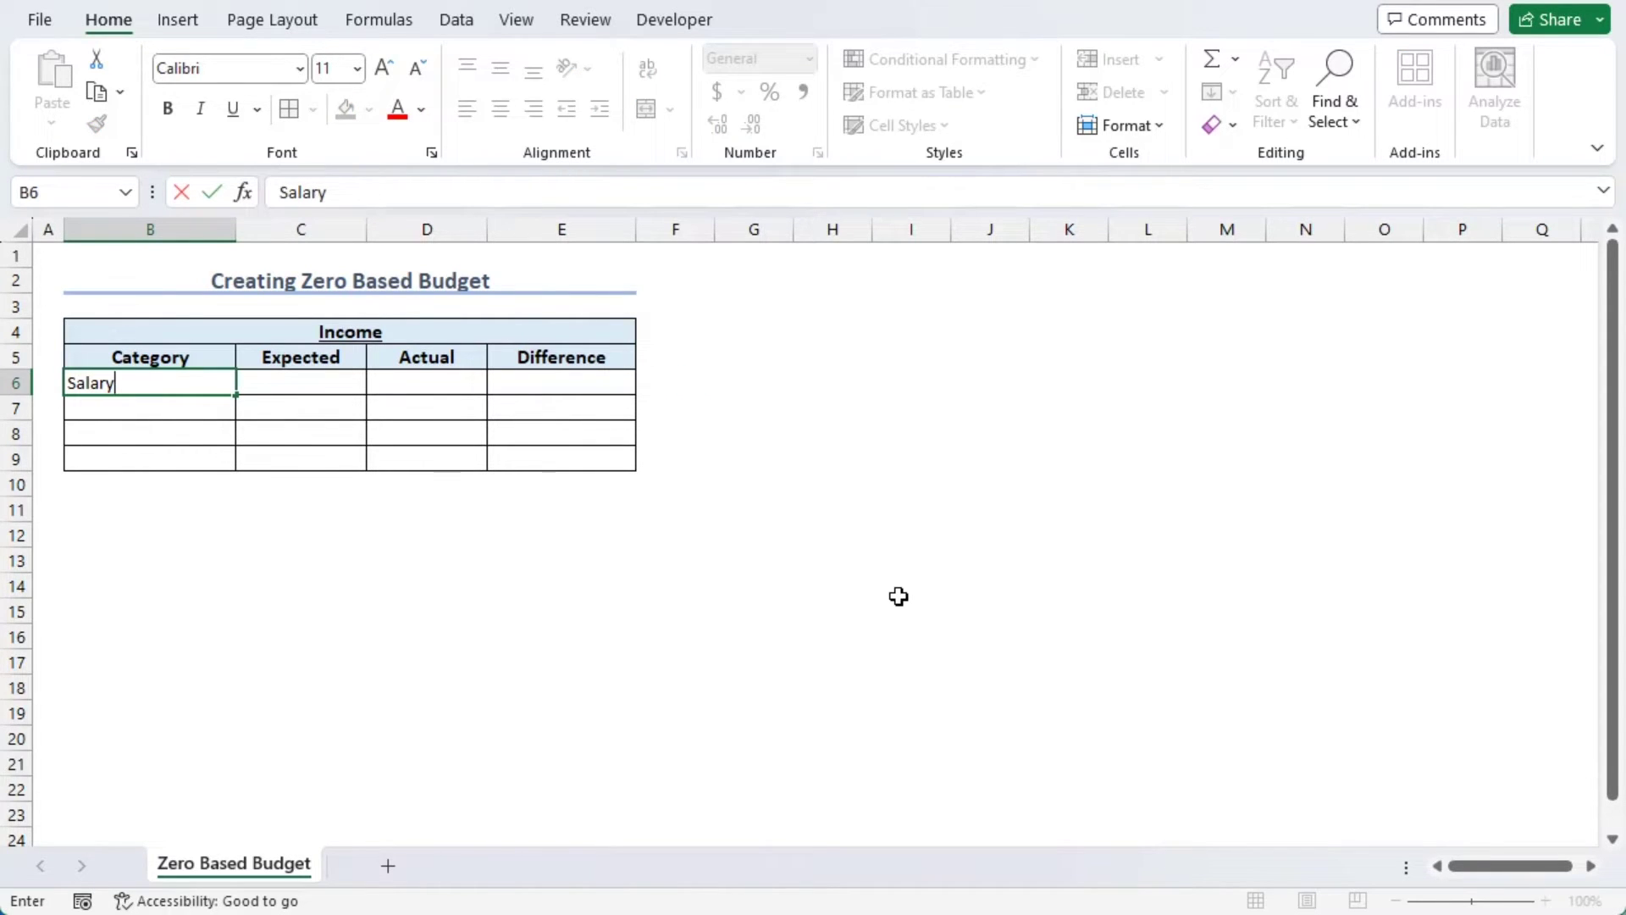
key(Return)
text(Busine)
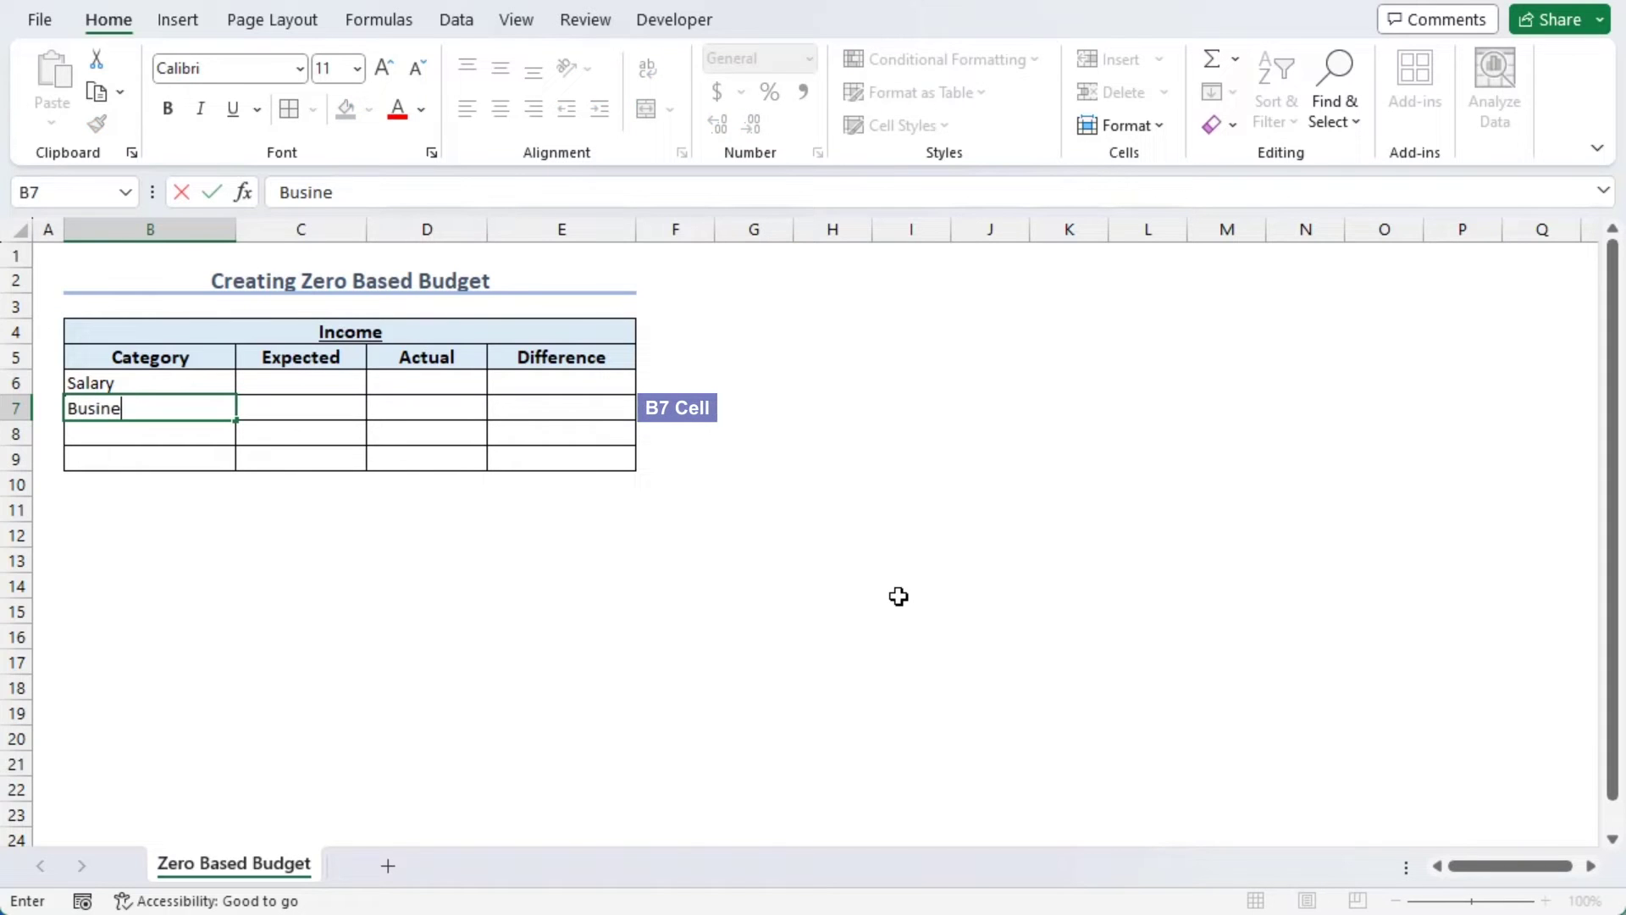
text(ss Profit)
key(Return)
text(Interests)
key(Return)
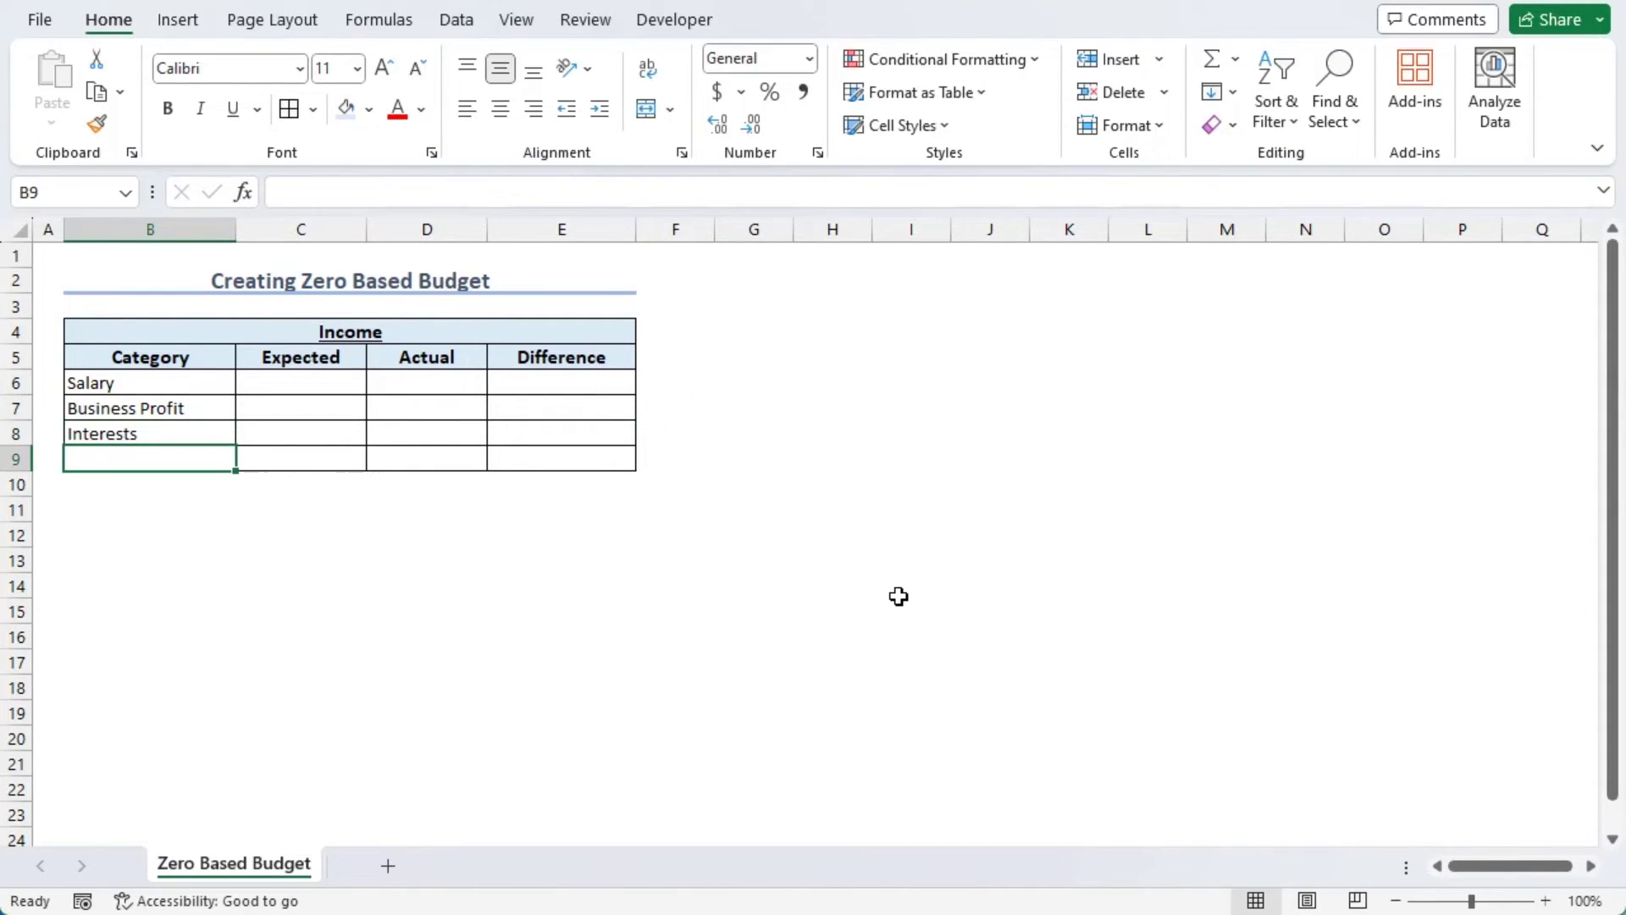
text(Total I)
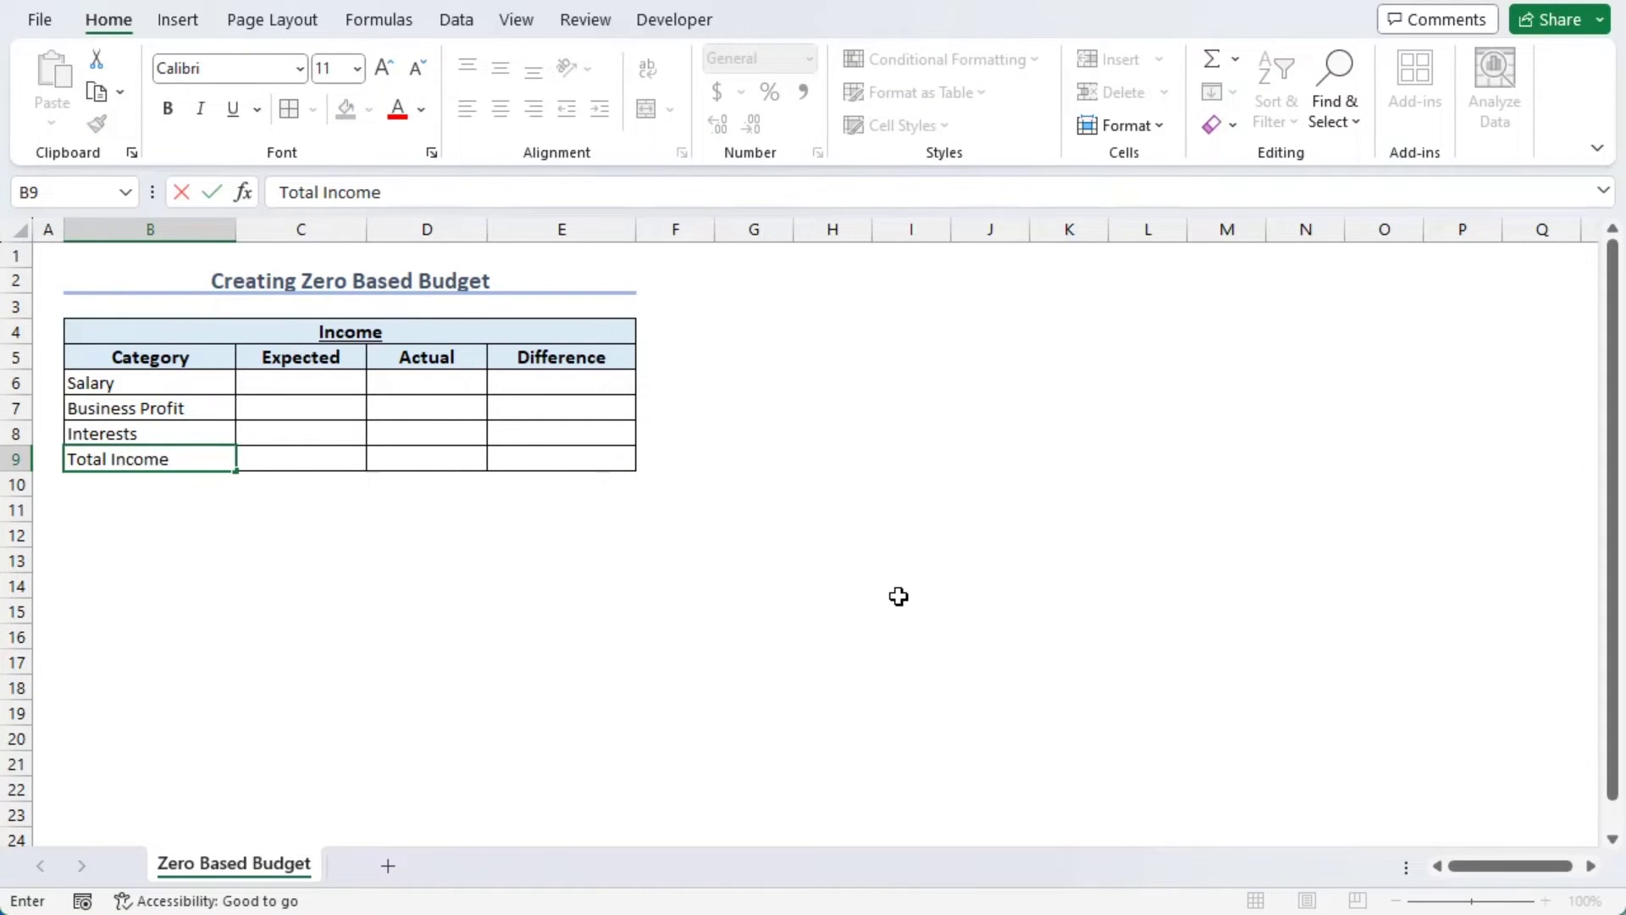
text(ncome)
key(Return)
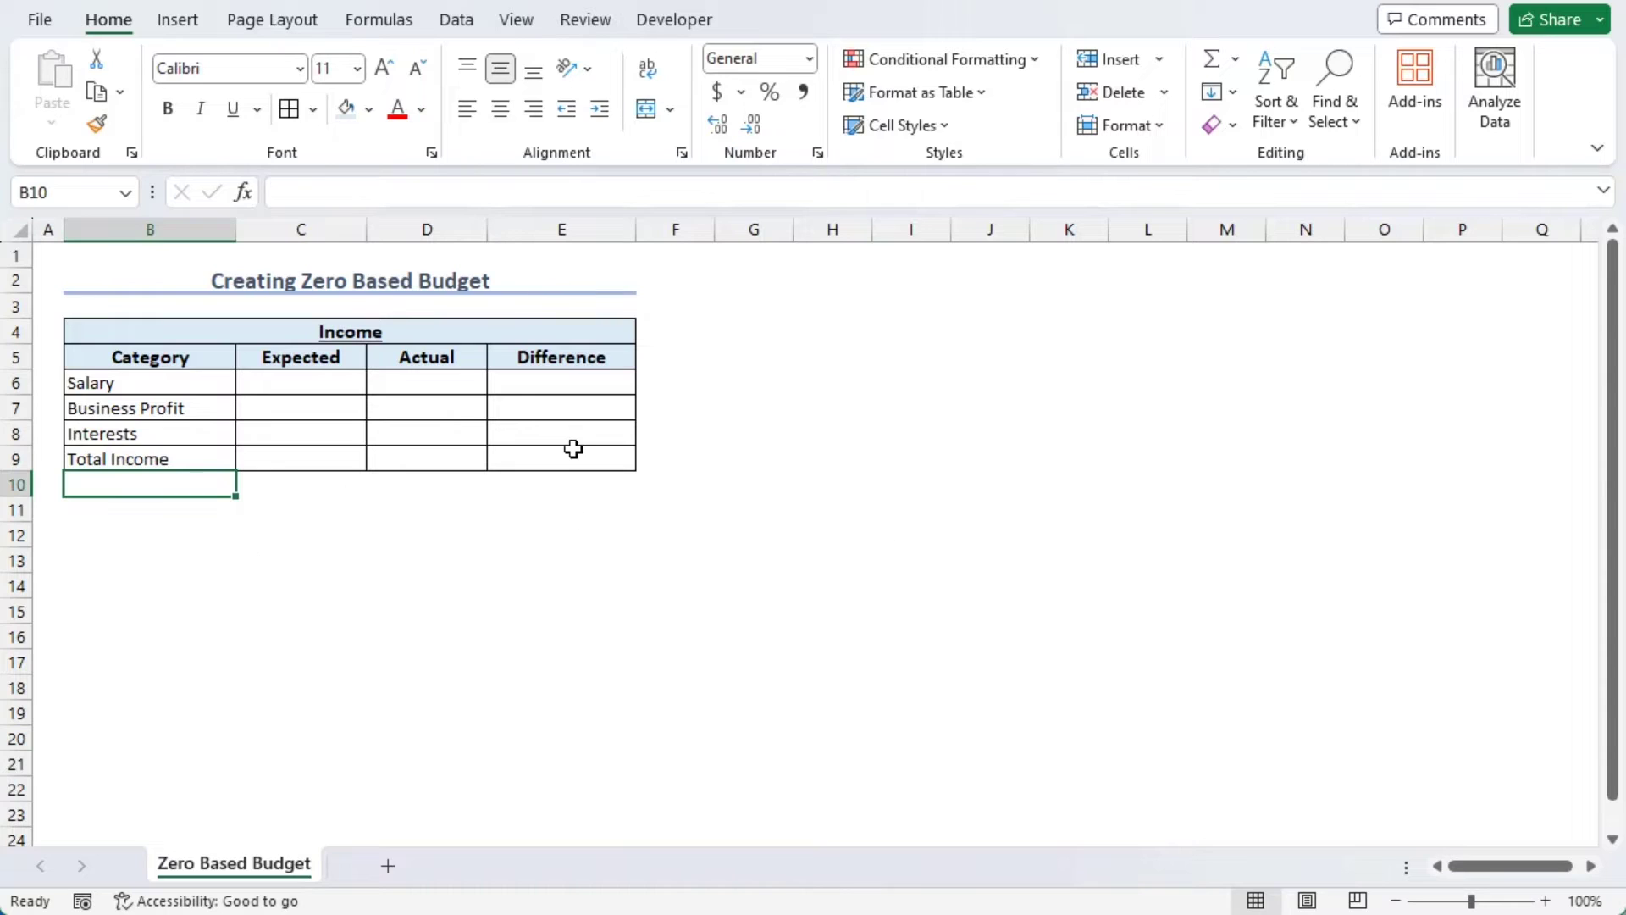
Step: Make the Total Income label in B9 bold and one font size larger
click(215, 460)
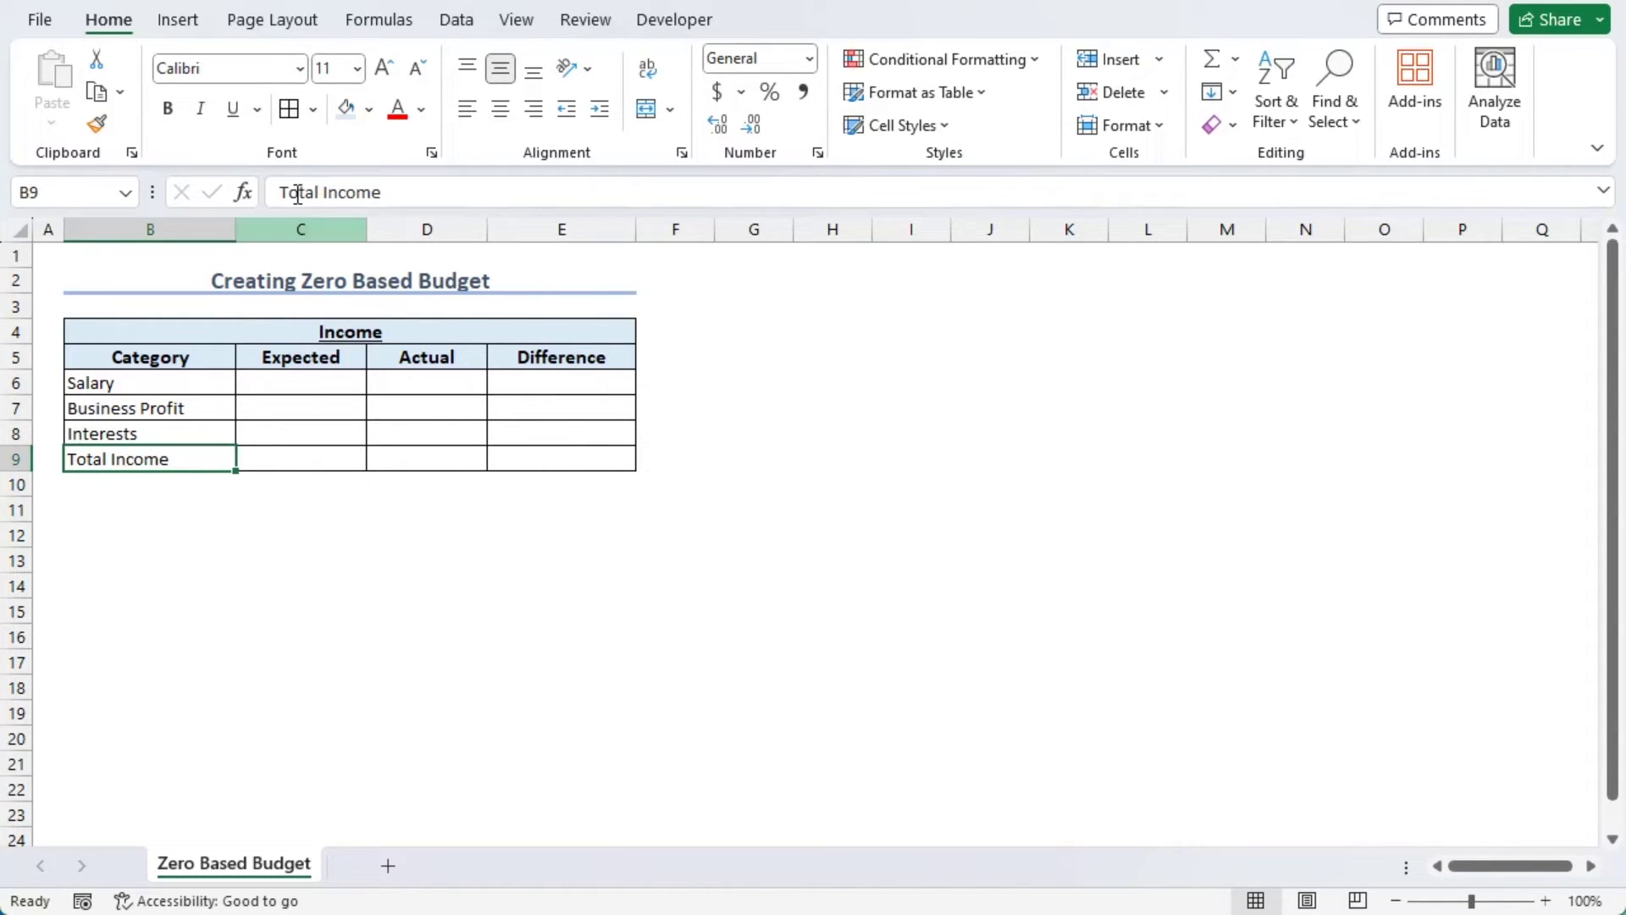
click(167, 109)
click(385, 68)
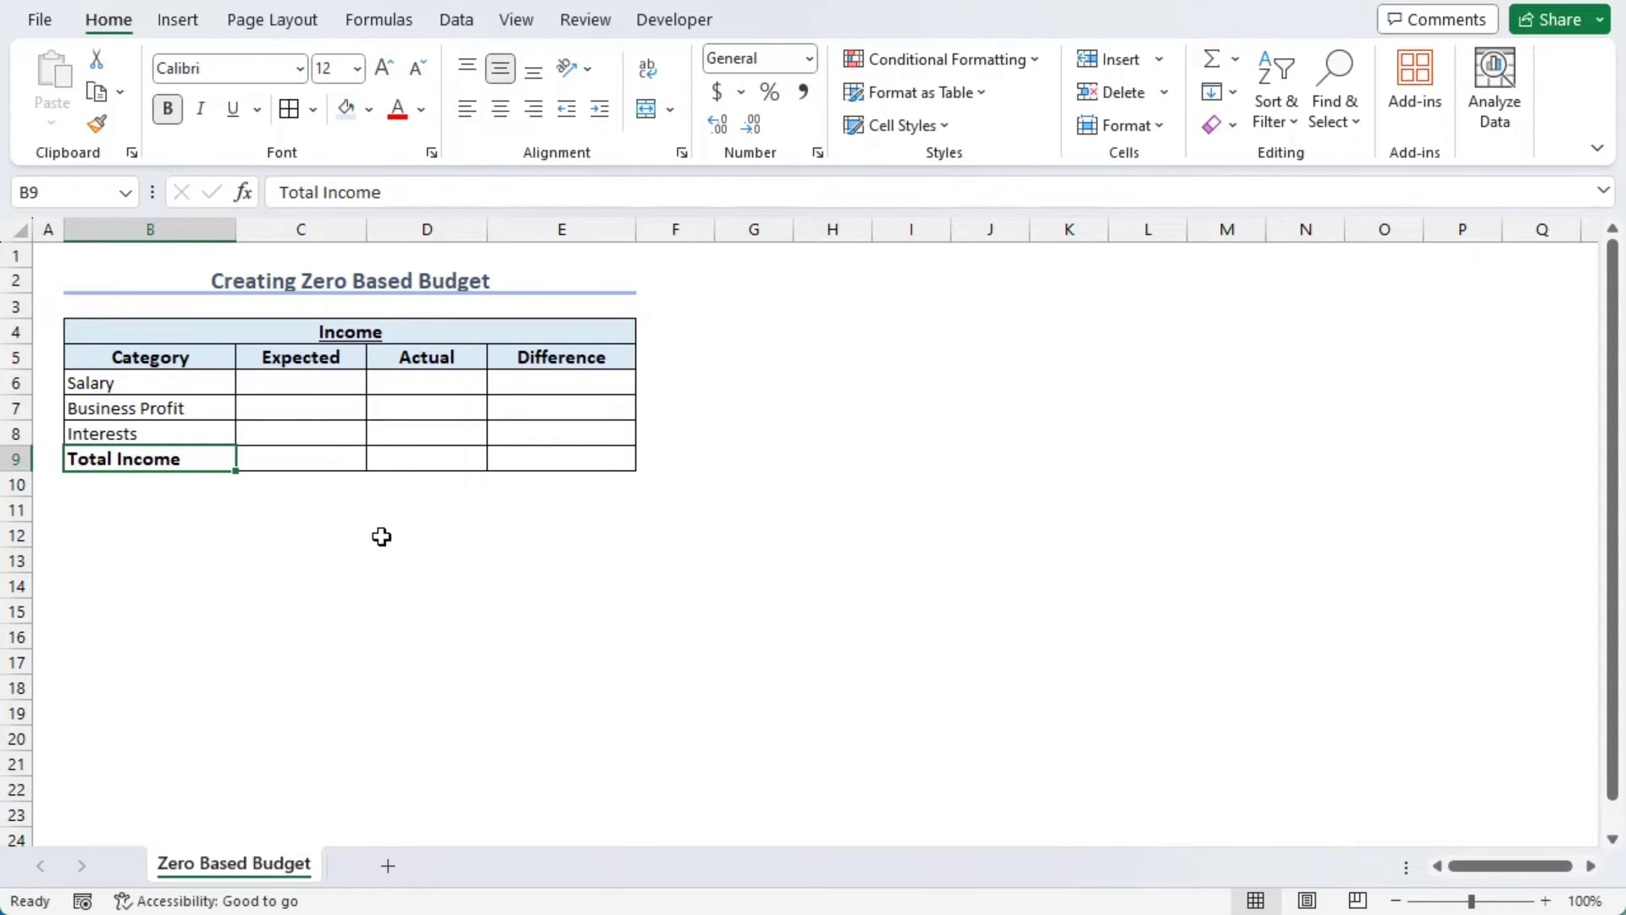
key(ctrl+c)
click(310, 384)
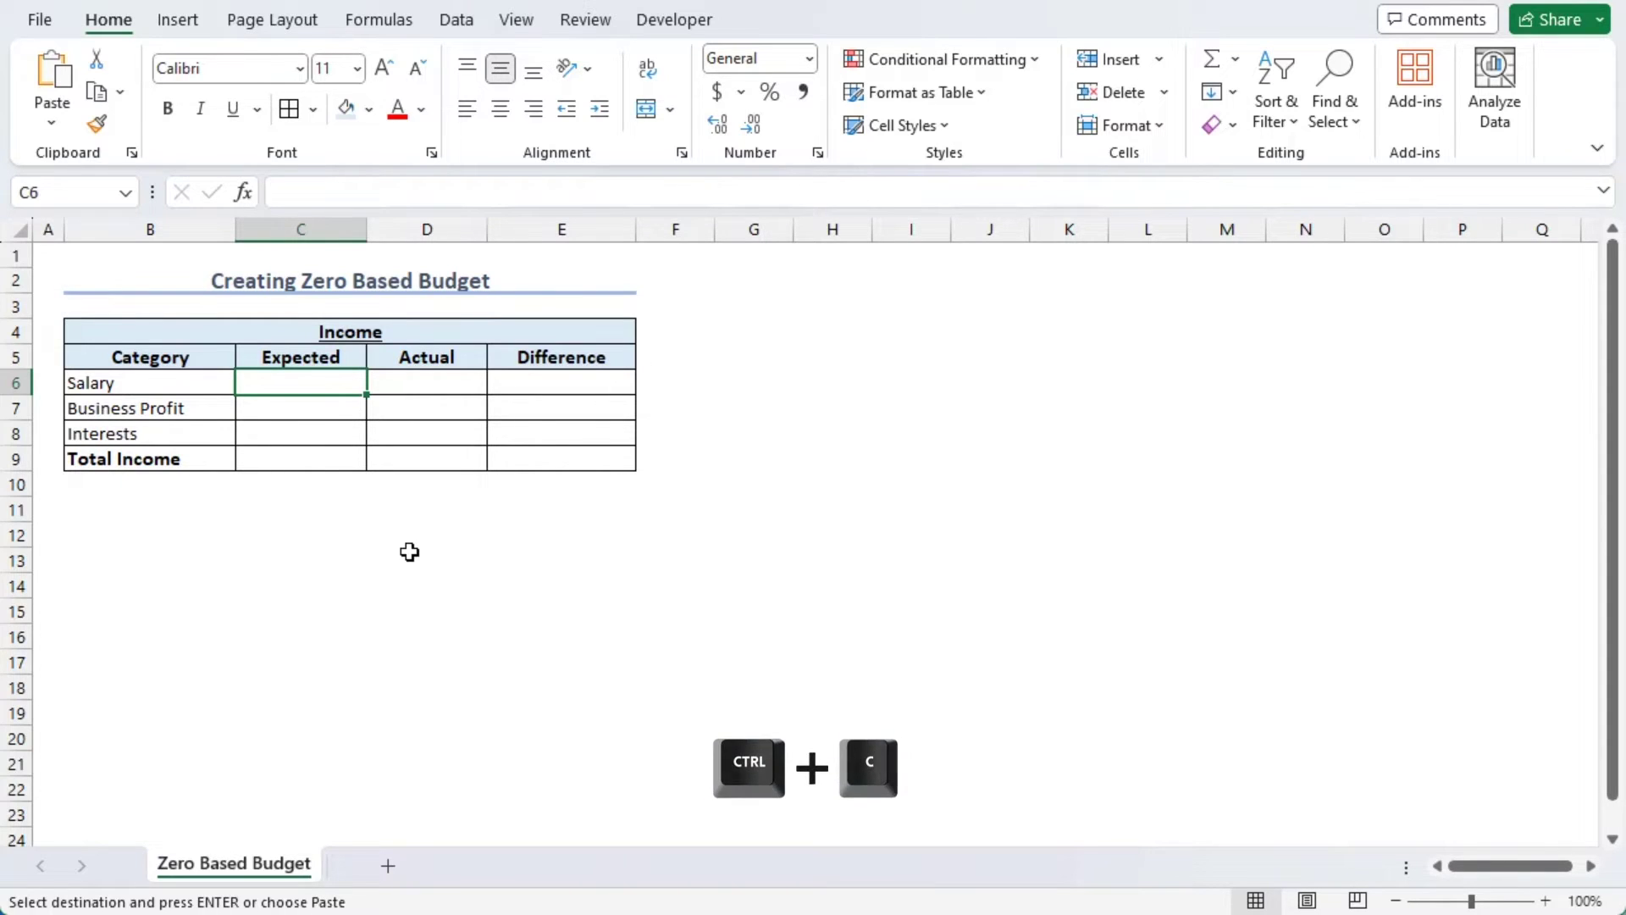
Step: Paste 5,500, 1,500 and 750 into C6:C8 and AutoSum them to $7,750.00 in C9
key(ctrl+v)
key(ctrl)
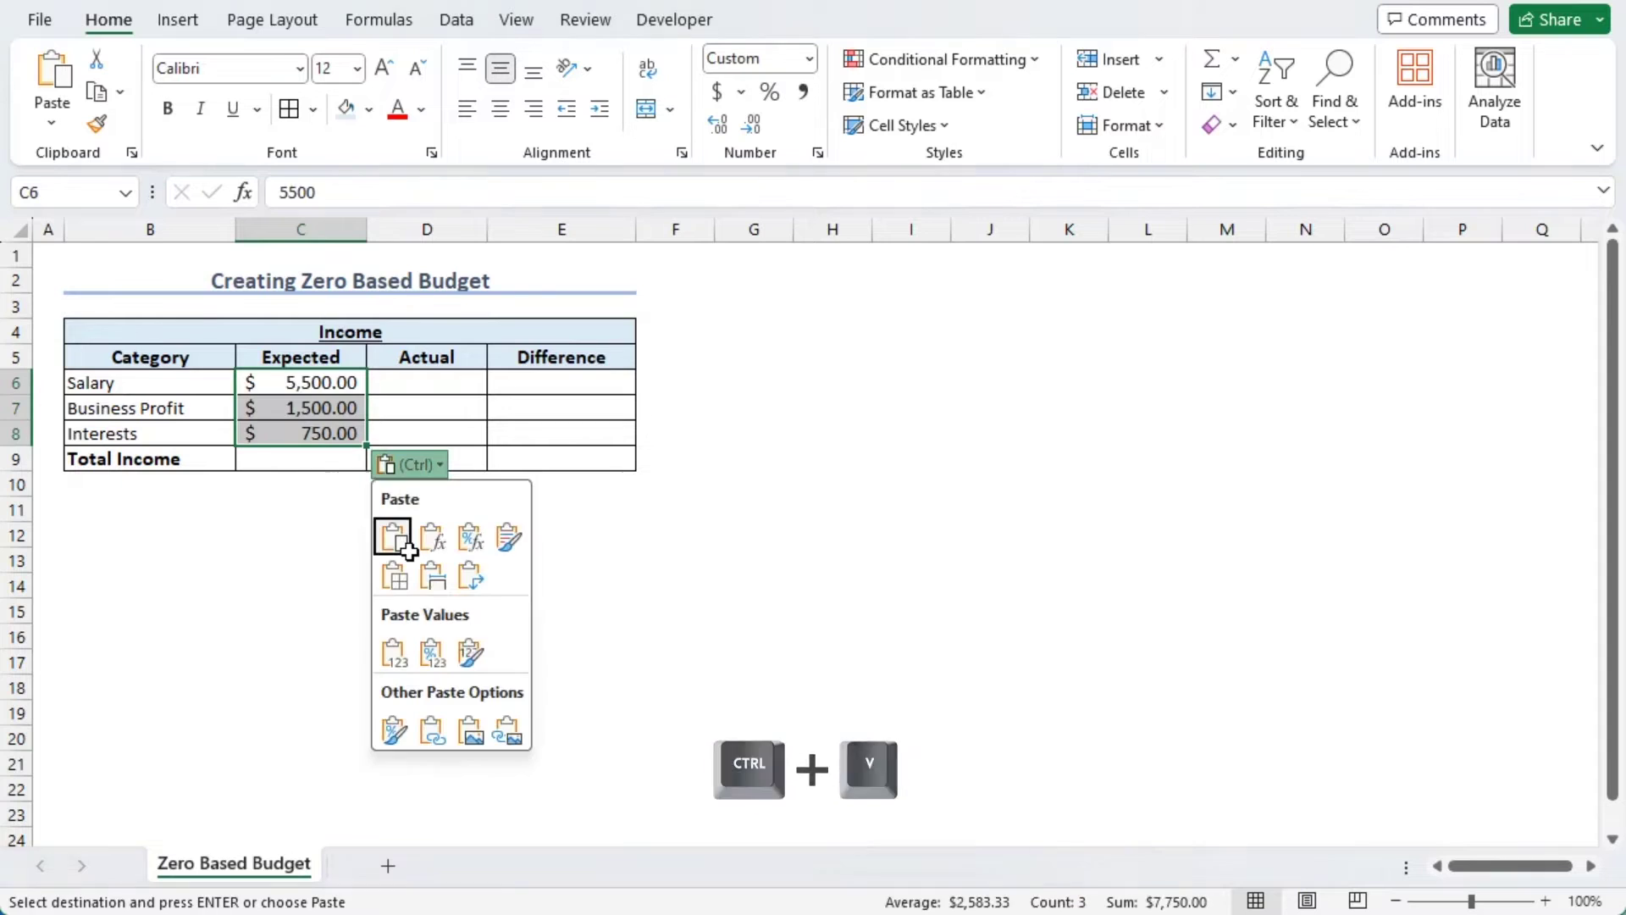
key(Escape)
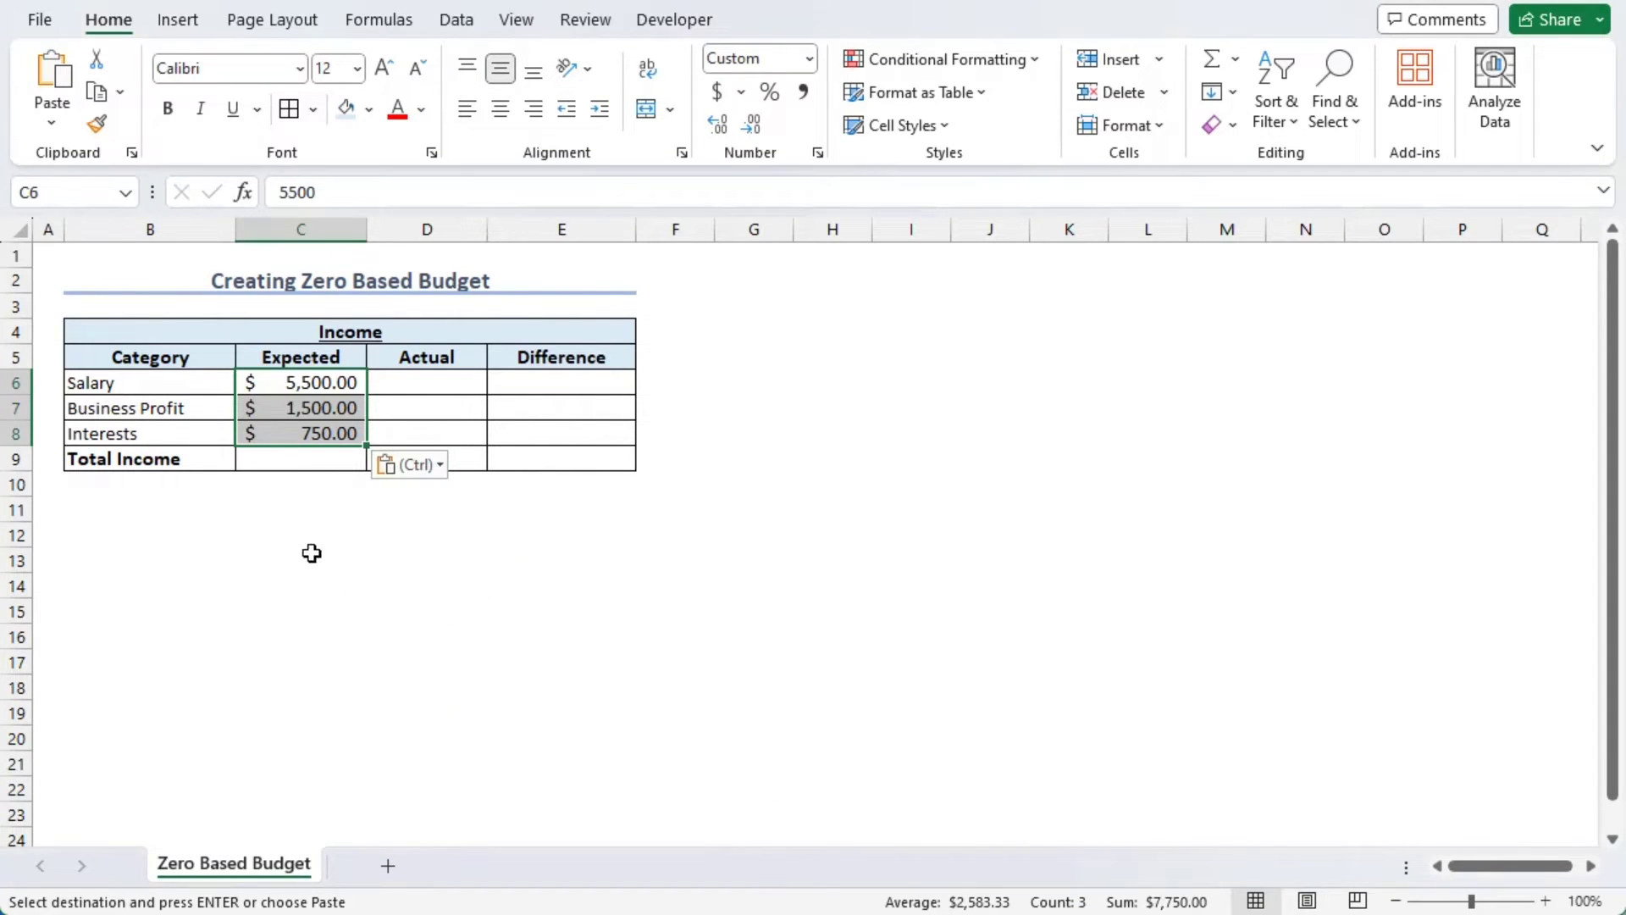
click(291, 458)
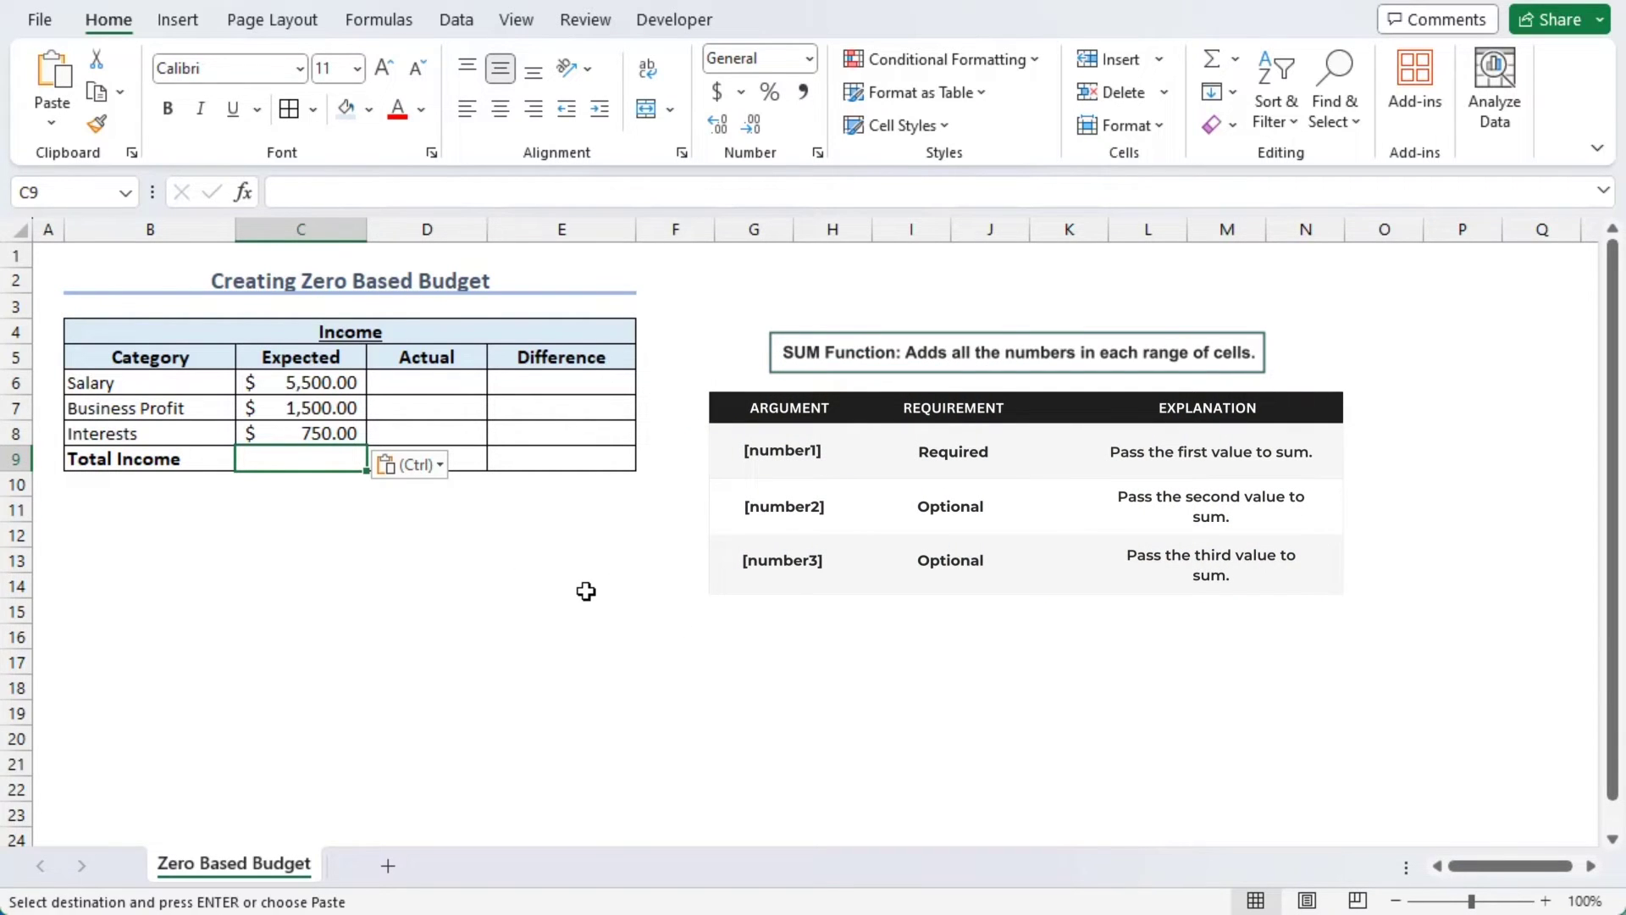
key(alt+equal)
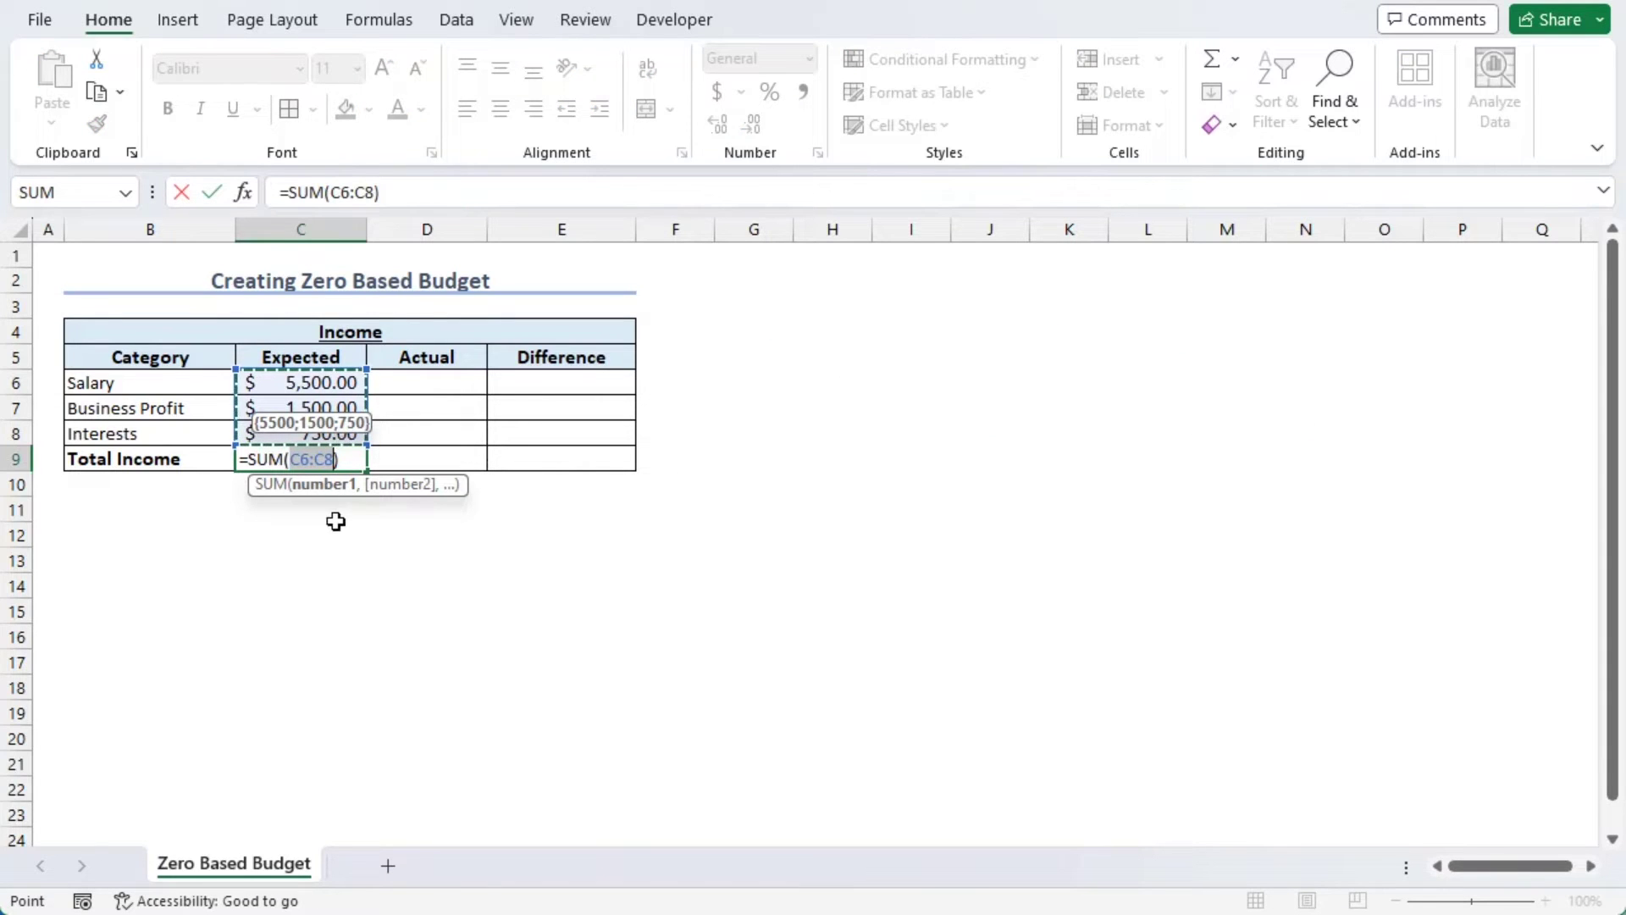
key(Return)
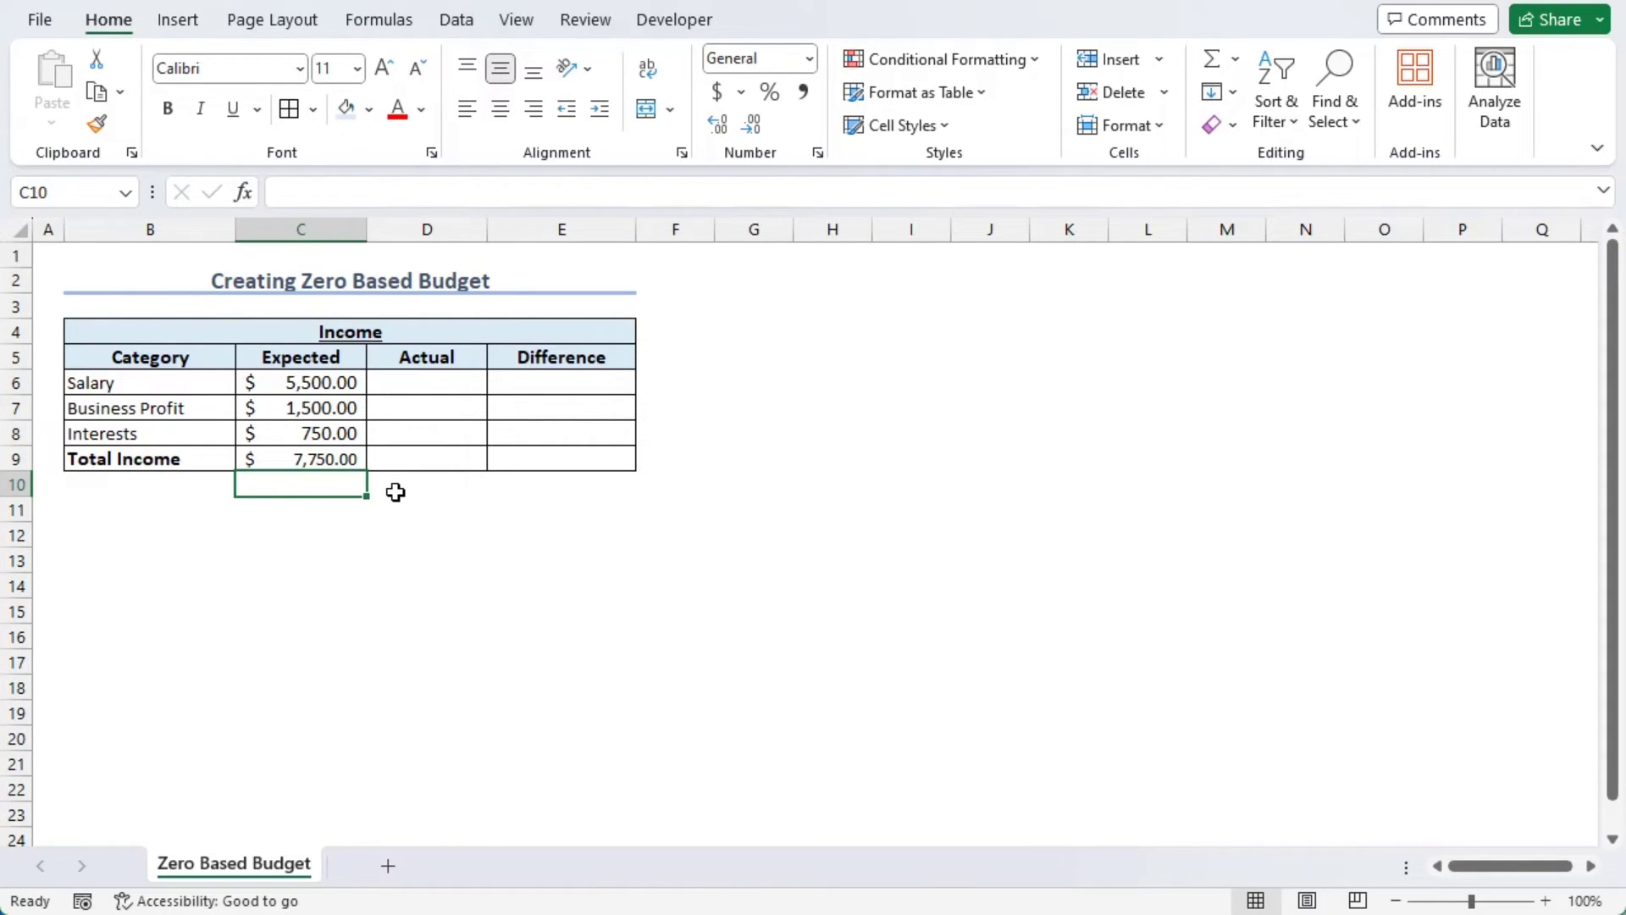
Step: Copy the Income table B4:E9 and paste a duplicate starting at B11
drag(114, 331, 530, 461)
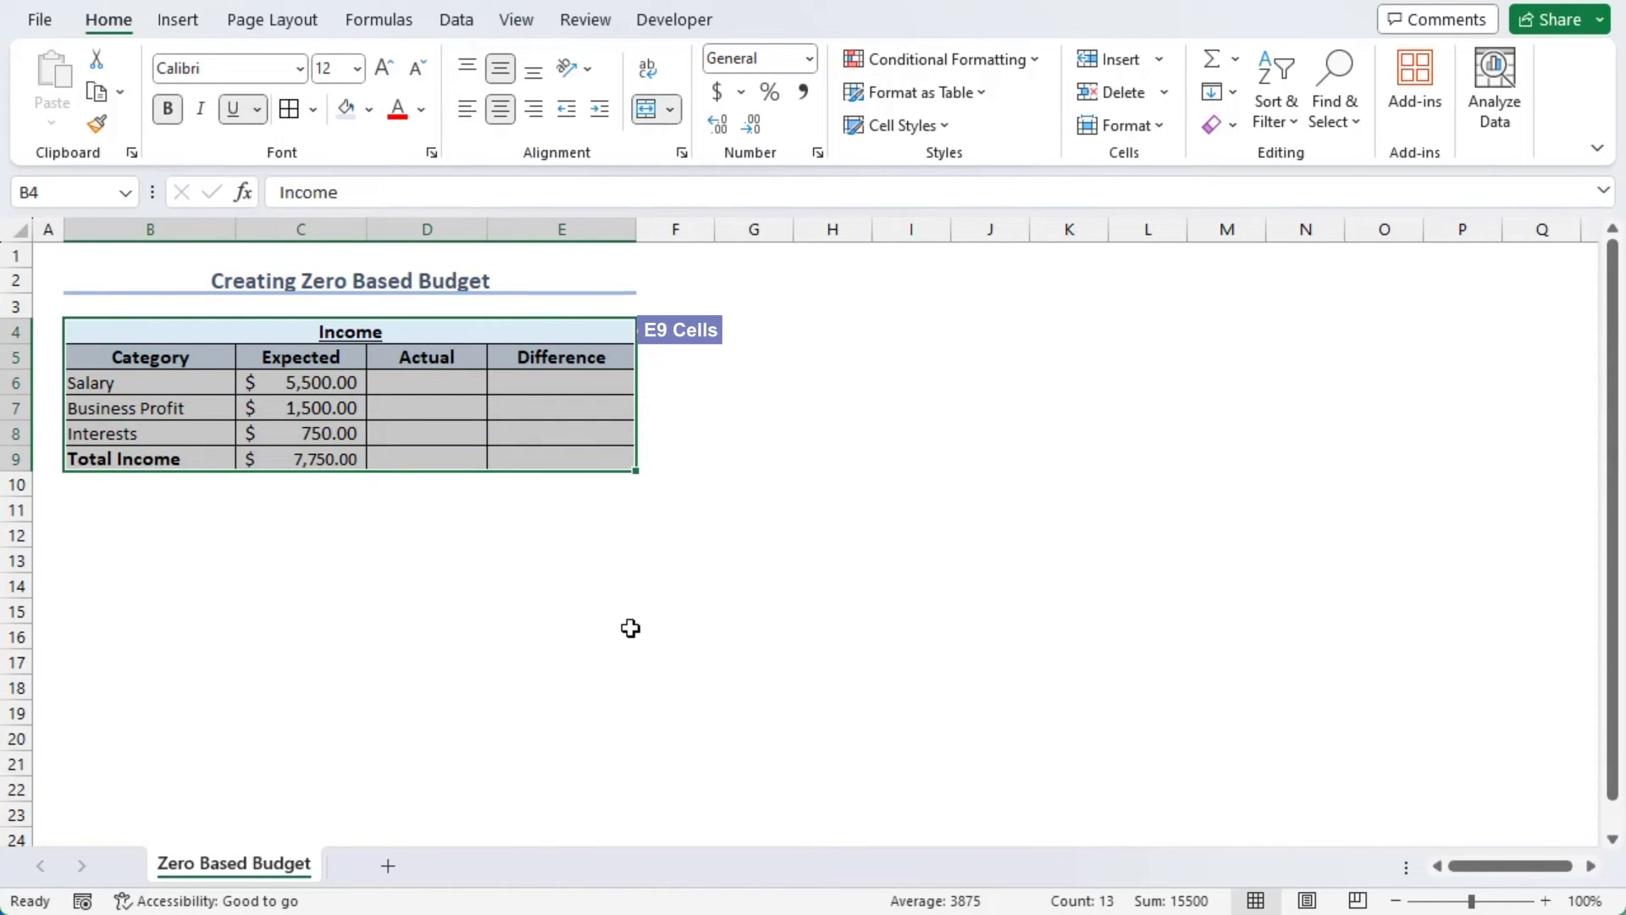
key(ctrl+c)
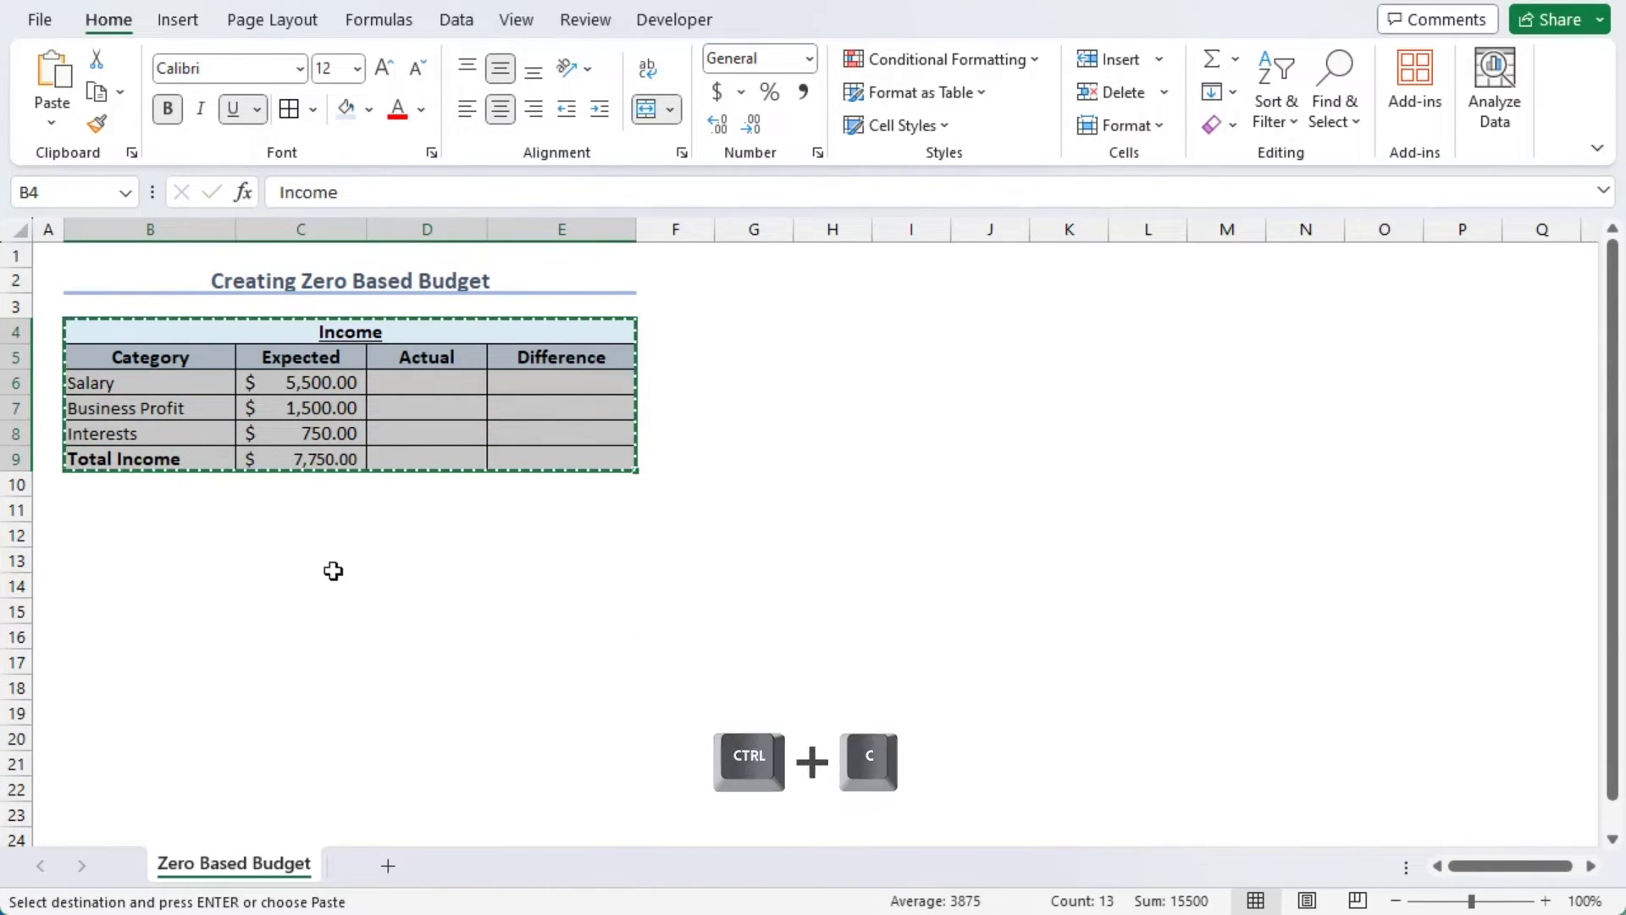
click(96, 513)
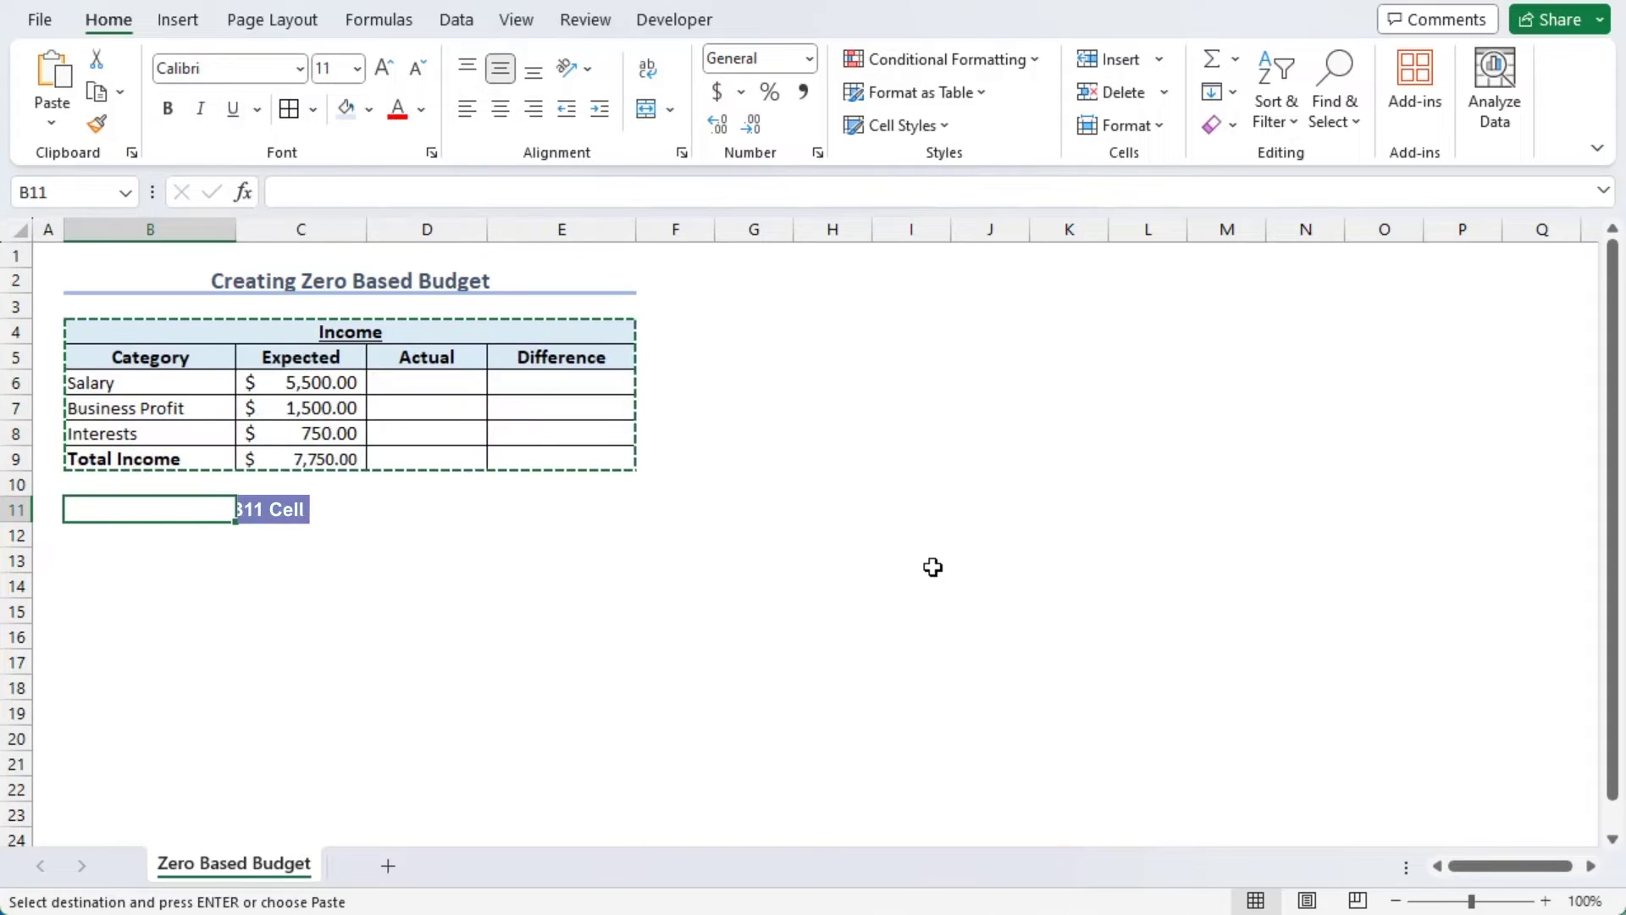
key(ctrl+v)
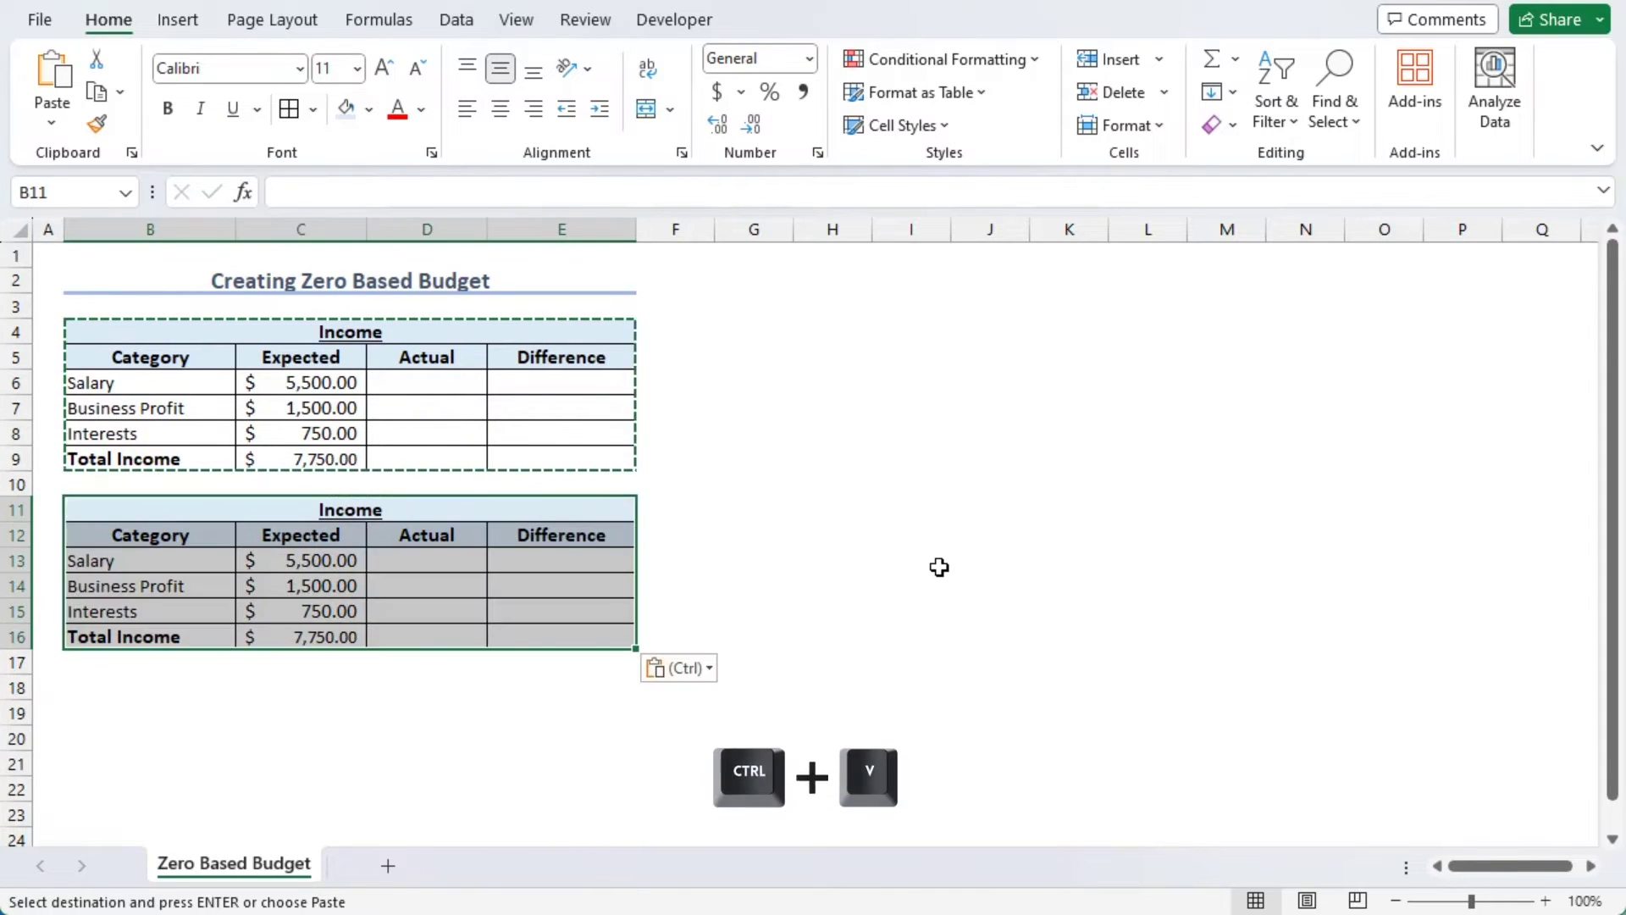
key(Escape)
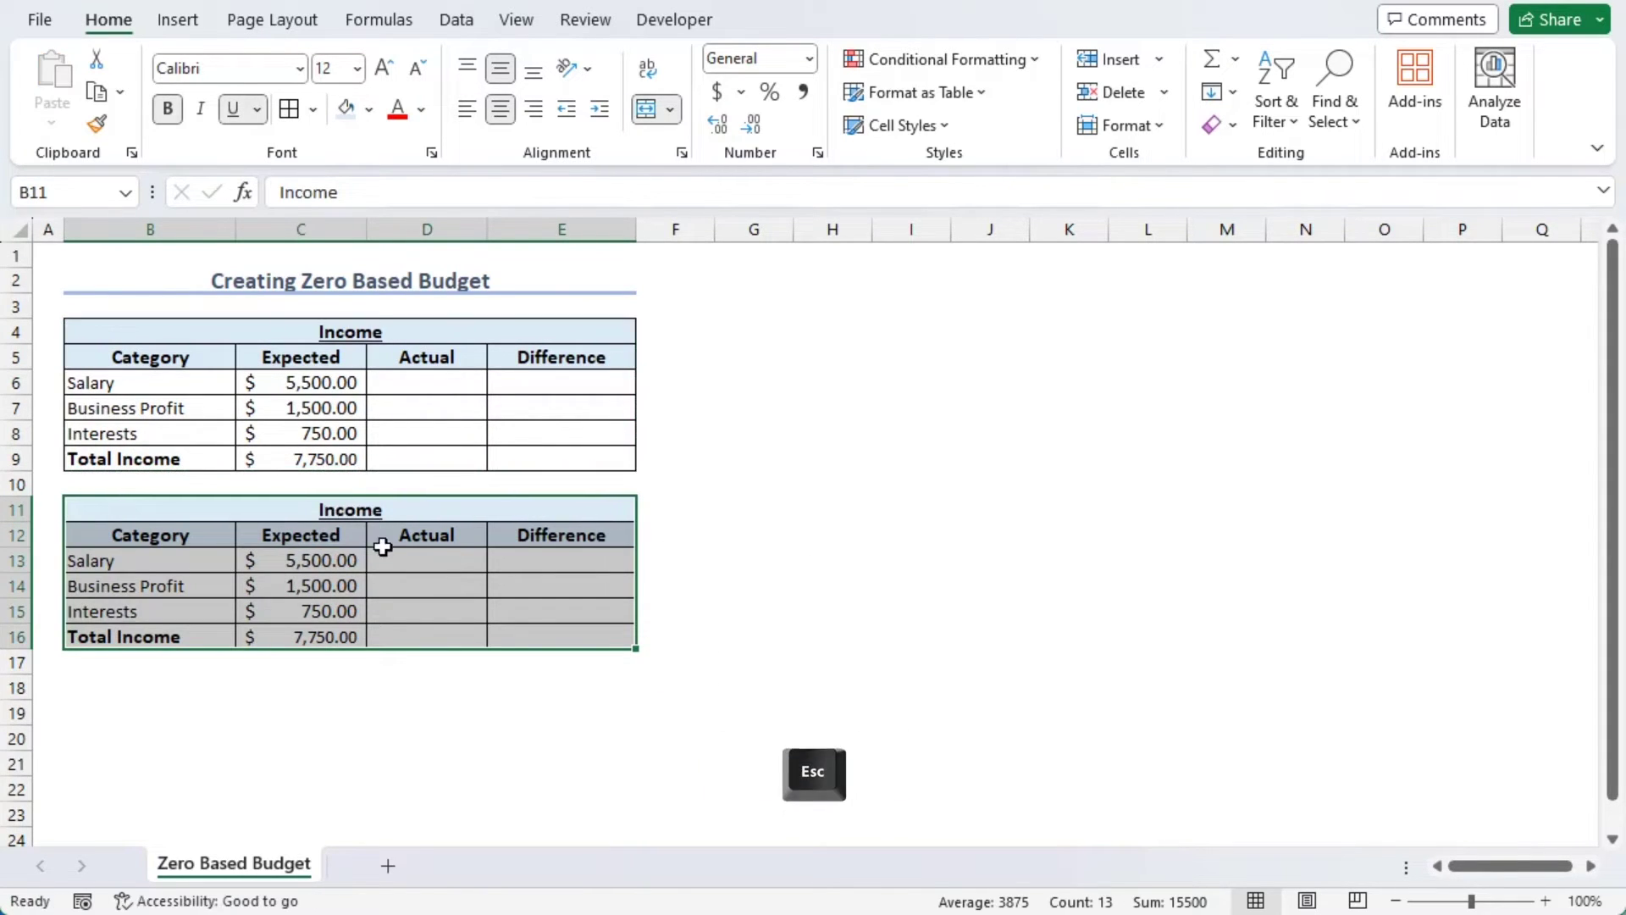
click(424, 694)
Step: Insert a copy of the three category rows above the duplicate's Total Income row
drag(17, 559, 94, 597)
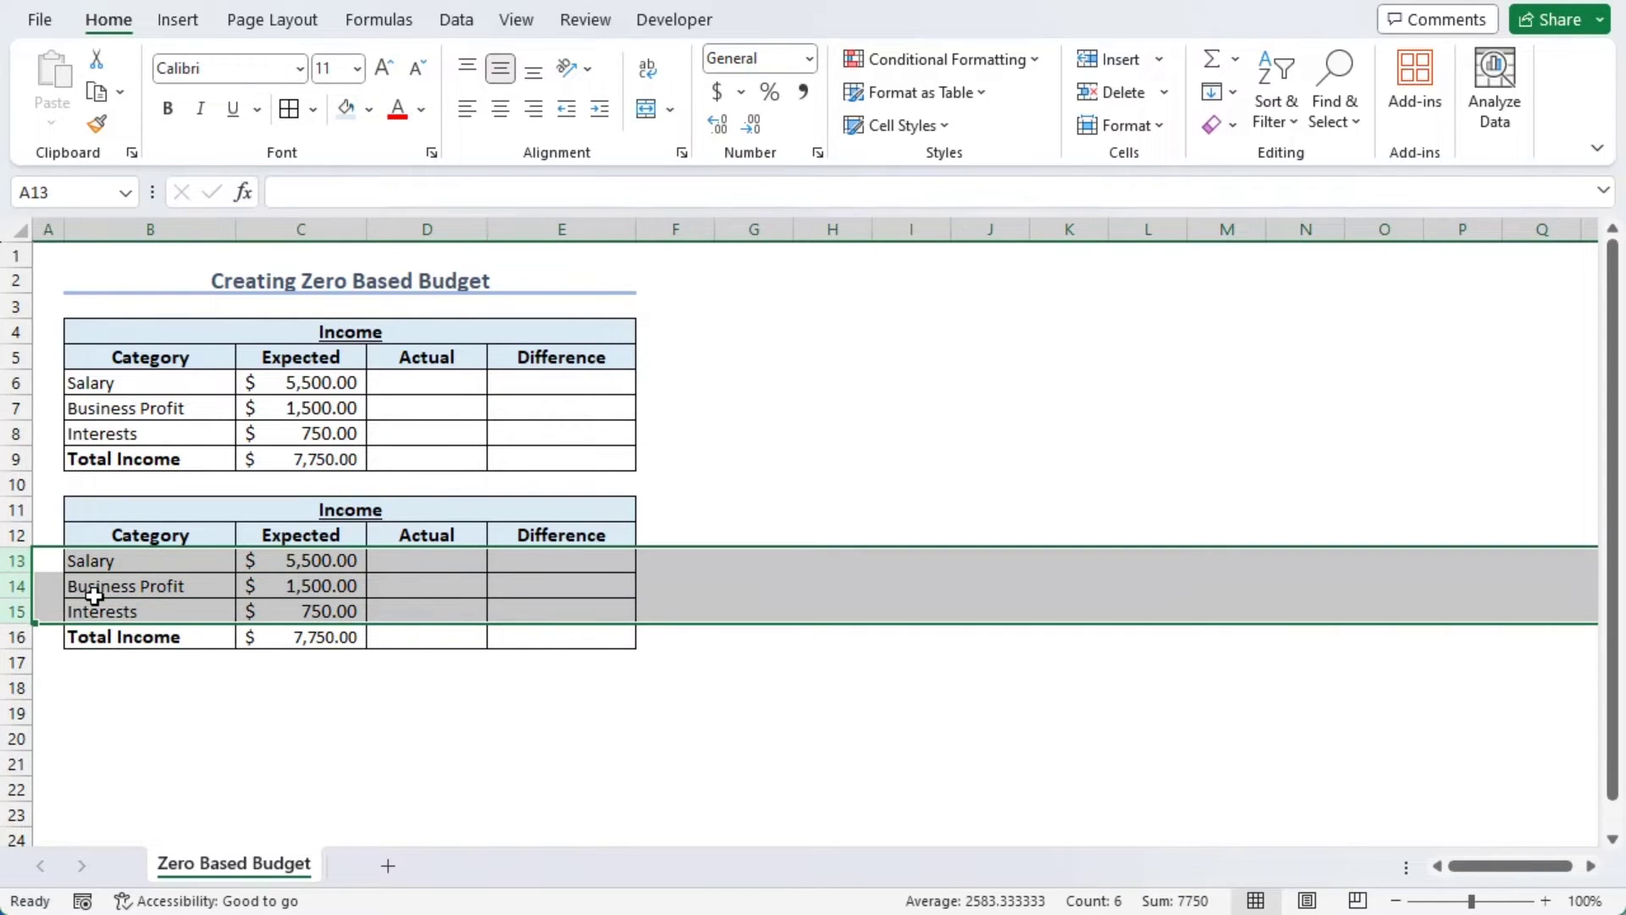
right_click(21, 590)
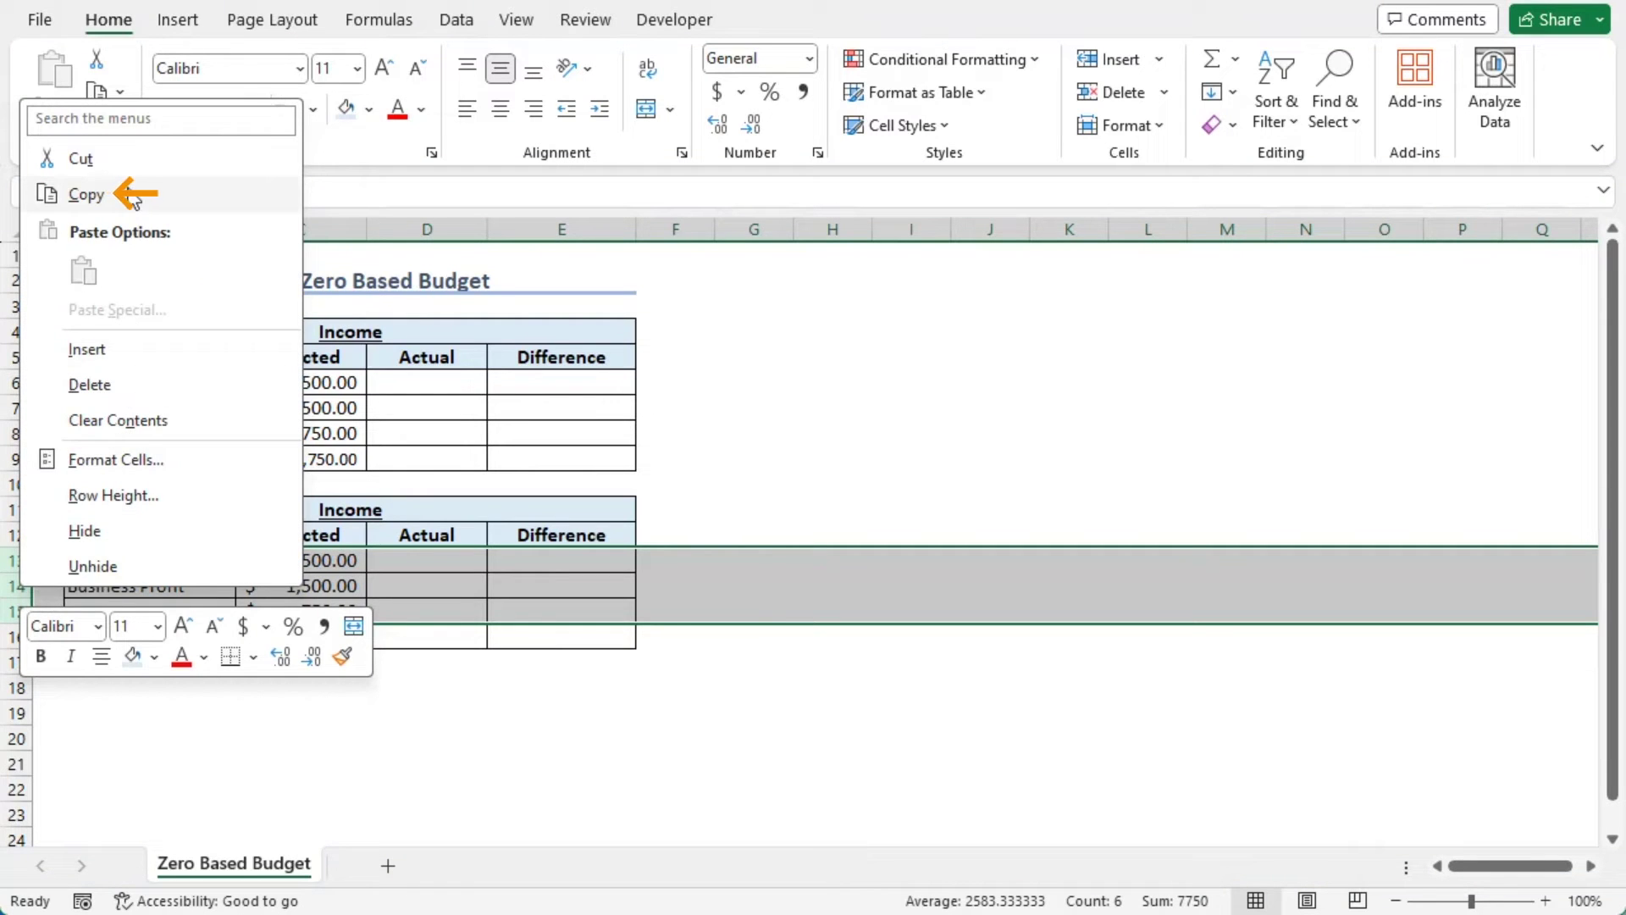
click(85, 194)
click(16, 636)
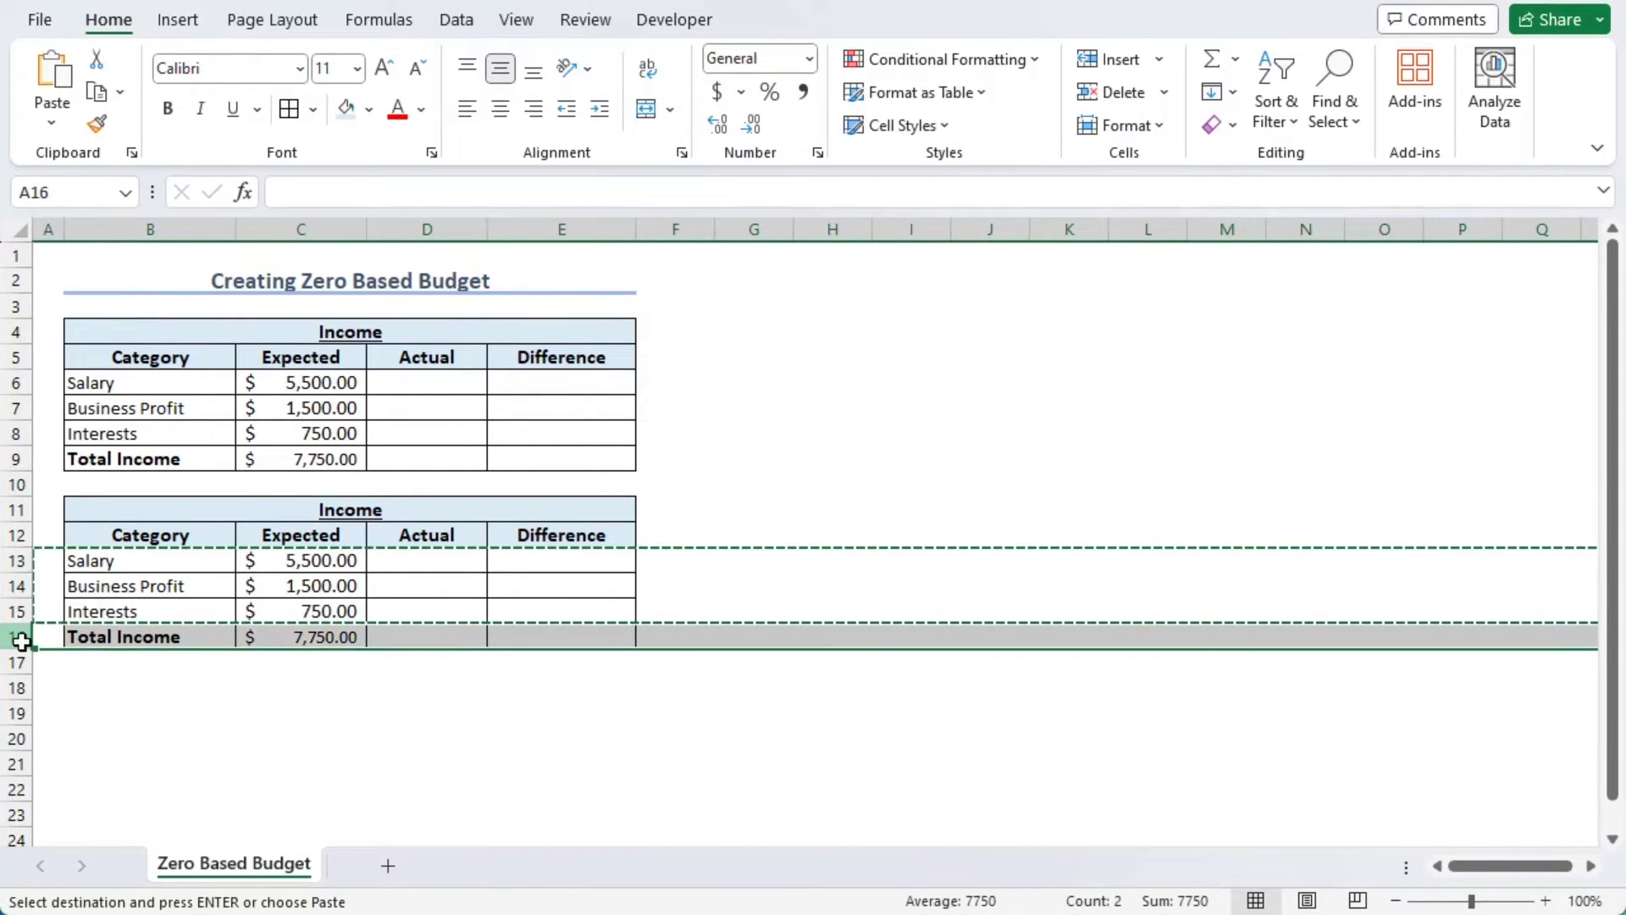
right_click(16, 636)
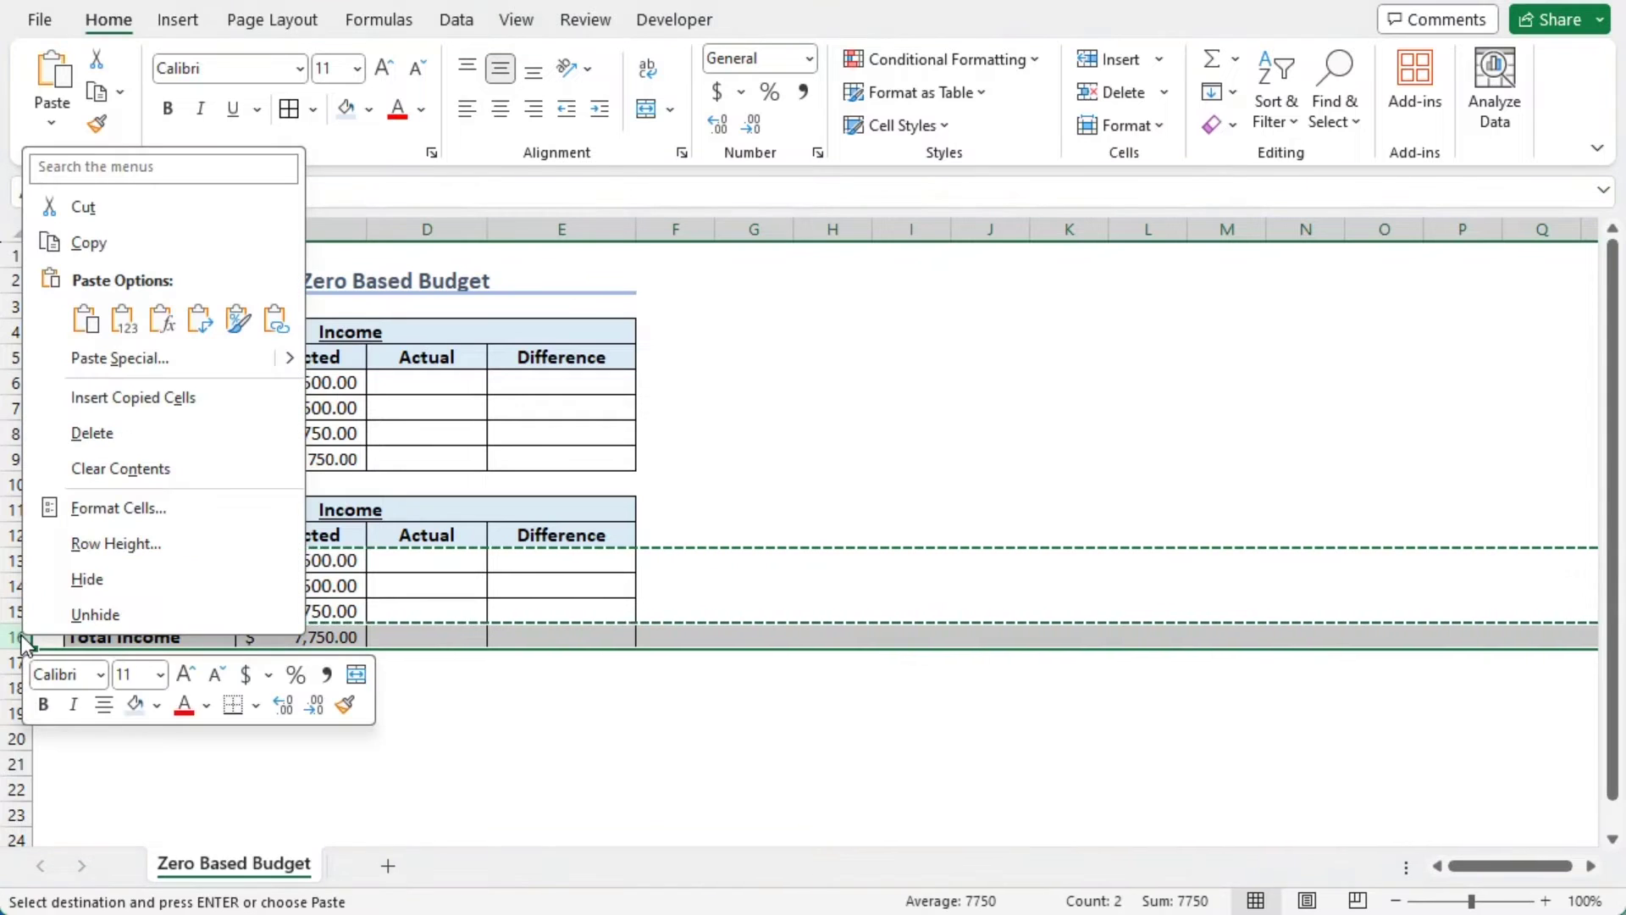
click(206, 400)
key(Escape)
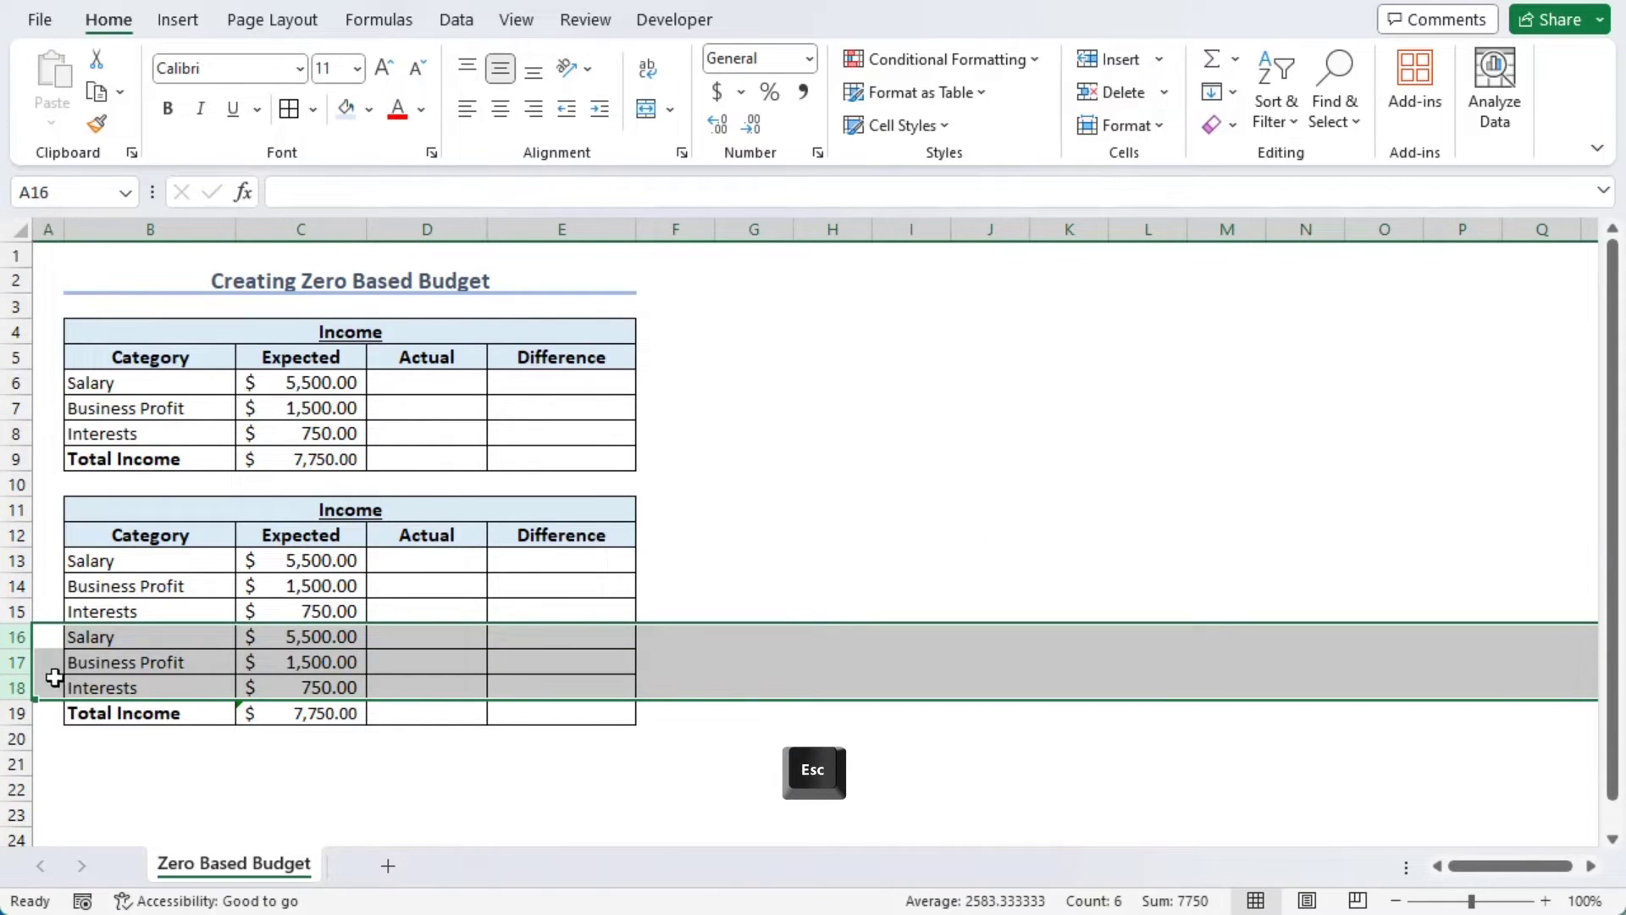
Step: Add one more blank row and clear B13:E19, leaving seven empty category rows
click(16, 687)
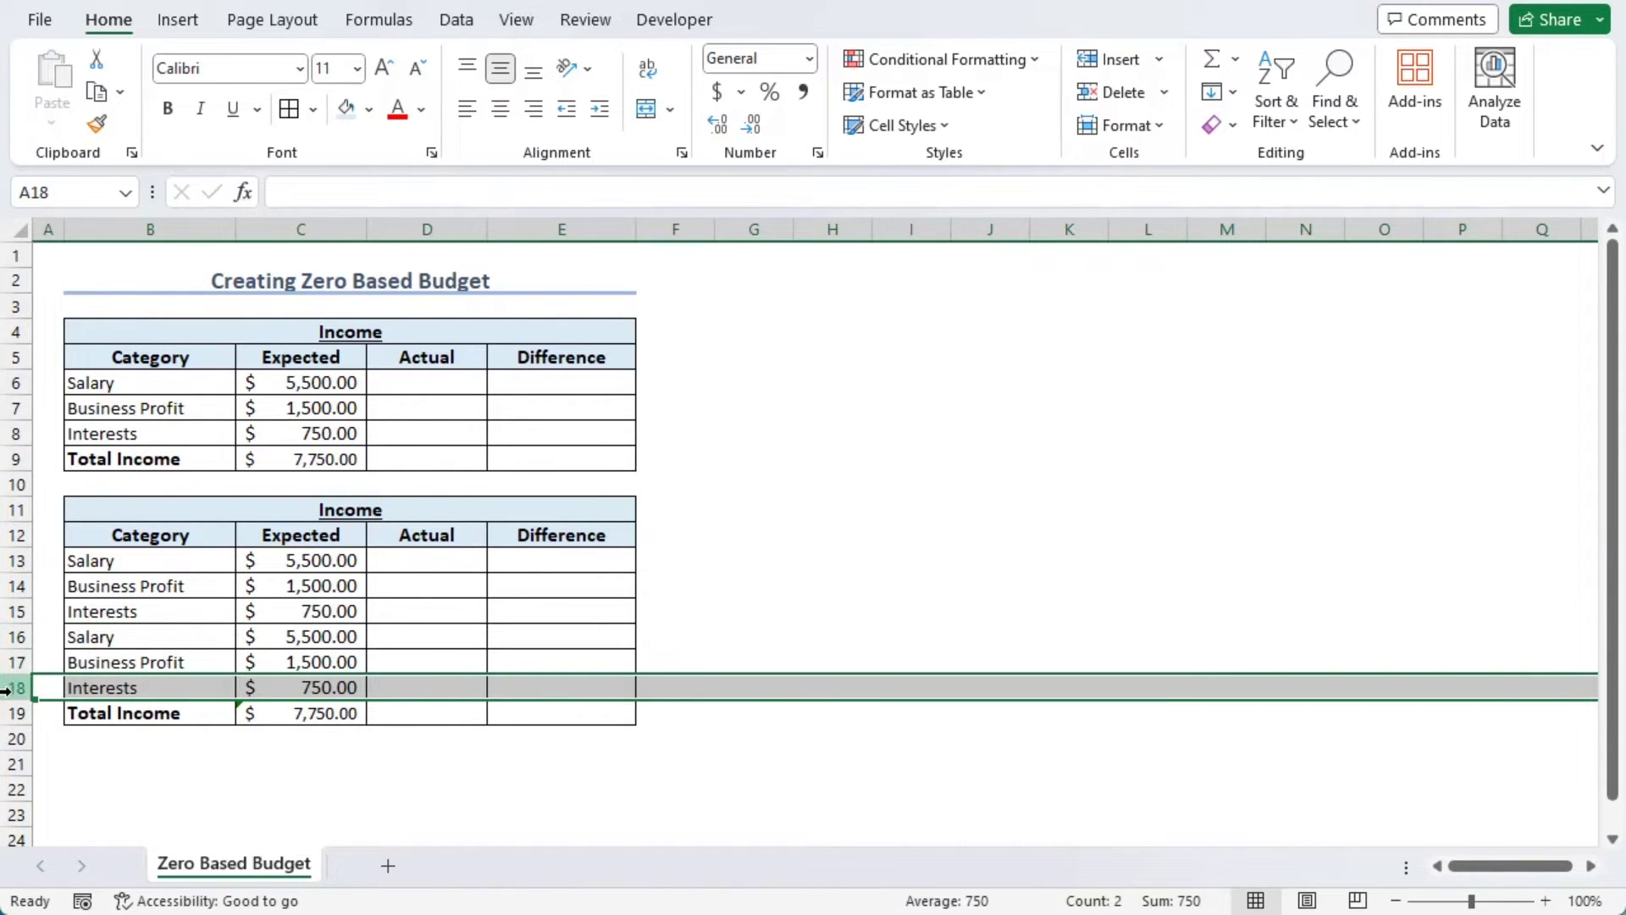
right_click(5, 690)
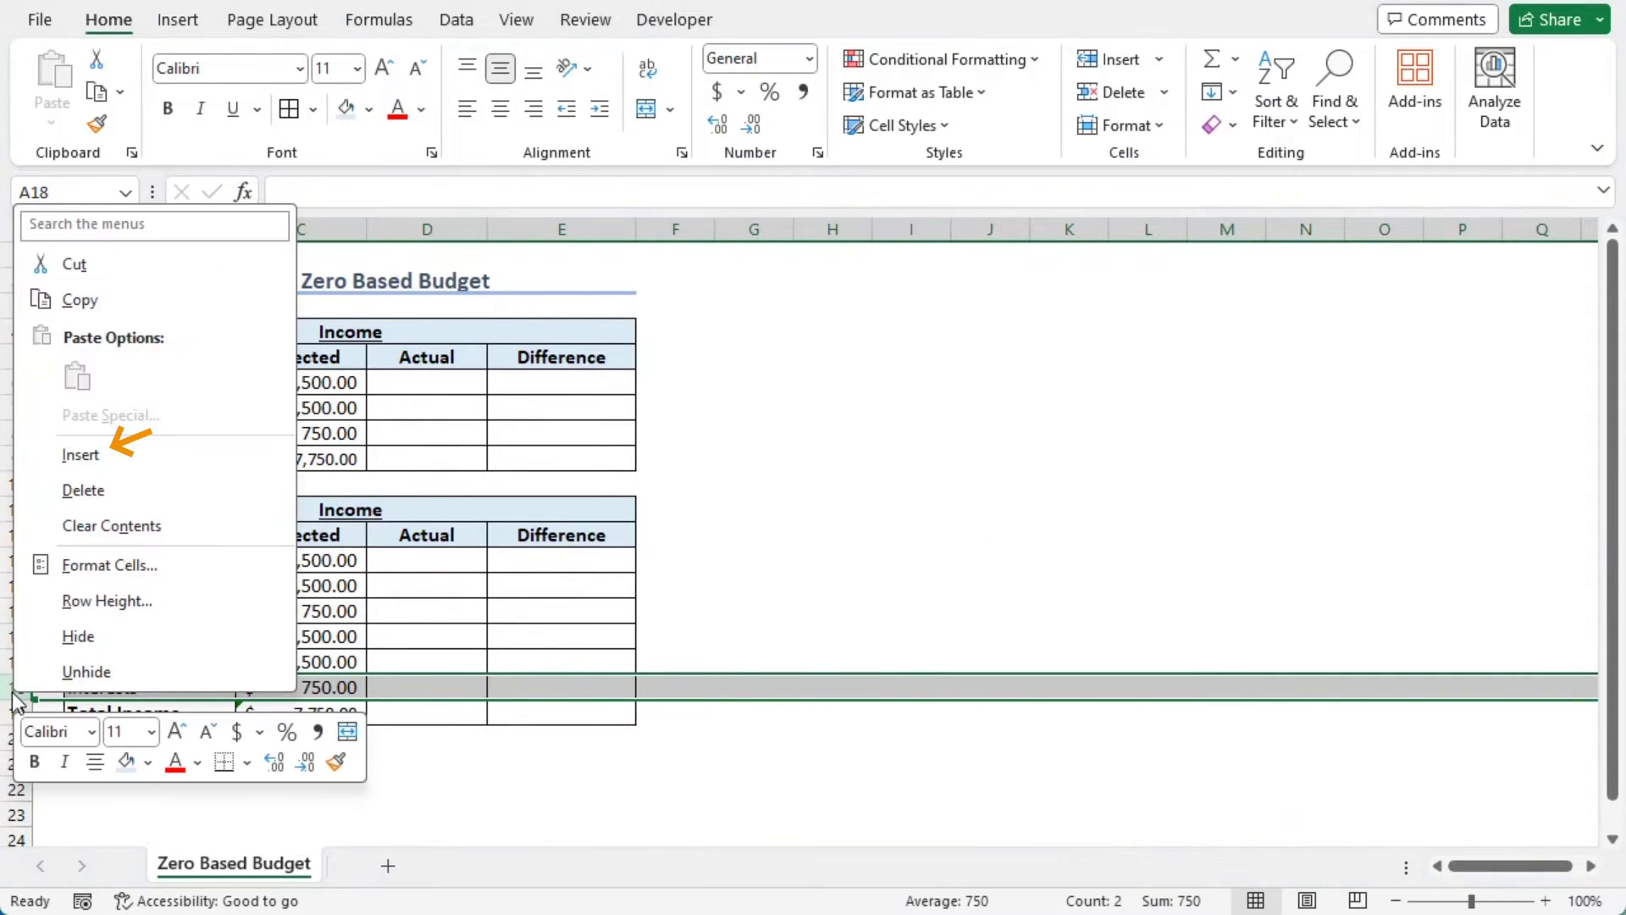
click(108, 456)
drag(140, 563, 505, 706)
key(Delete)
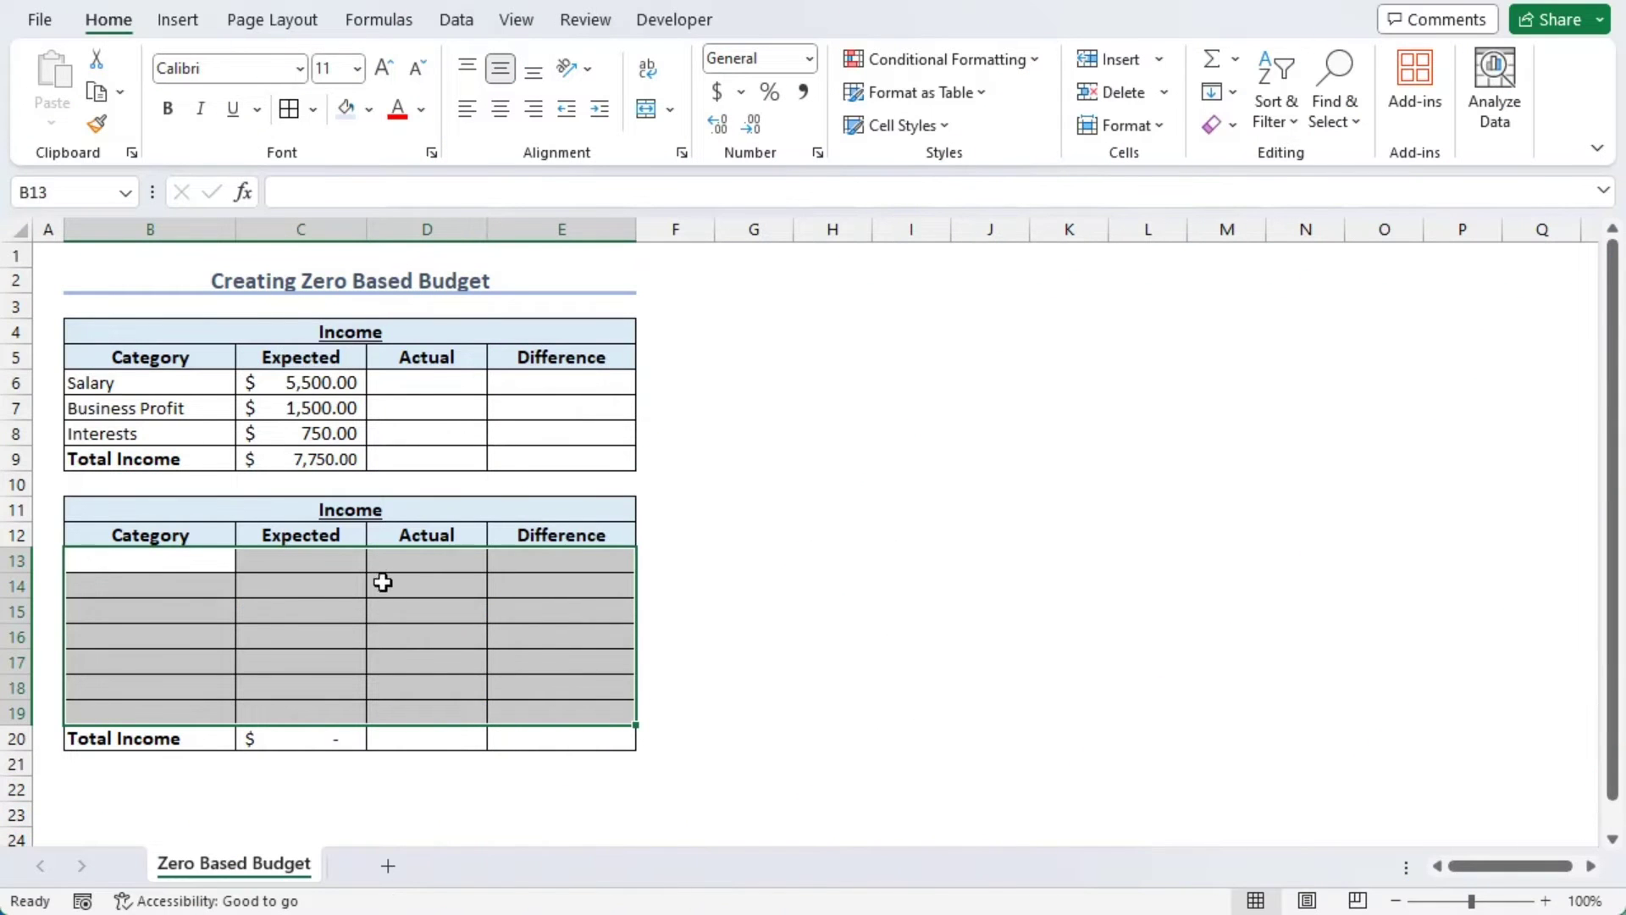
click(348, 517)
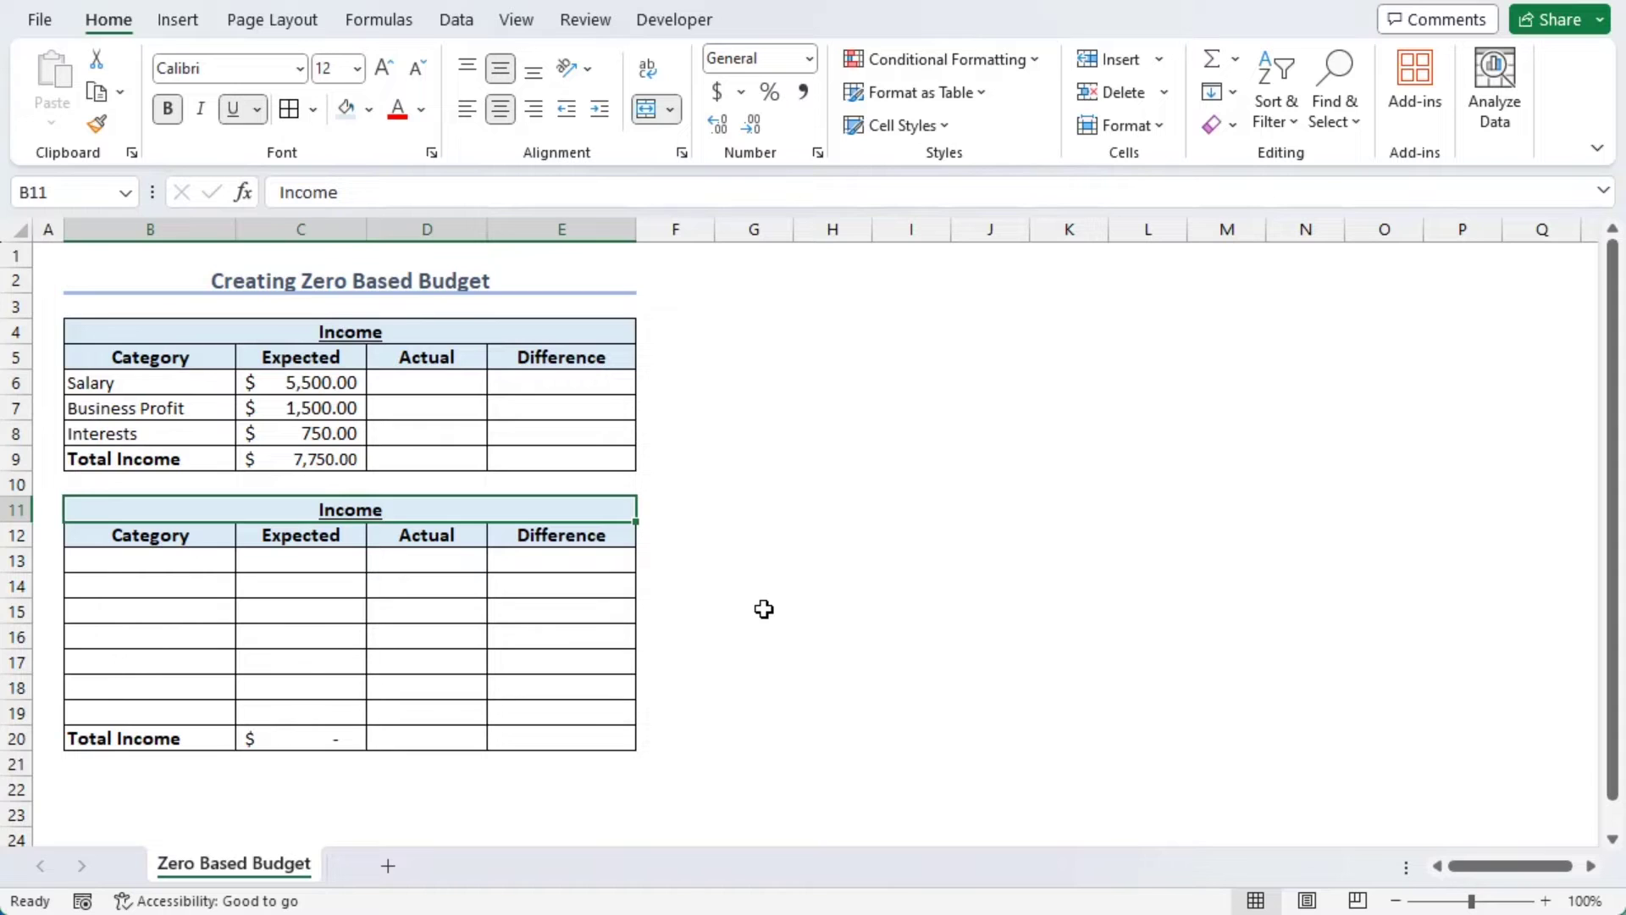
Step: Retitle B11 'Expense' and rename the C12 header to 'Budgeted'
text(Expense)
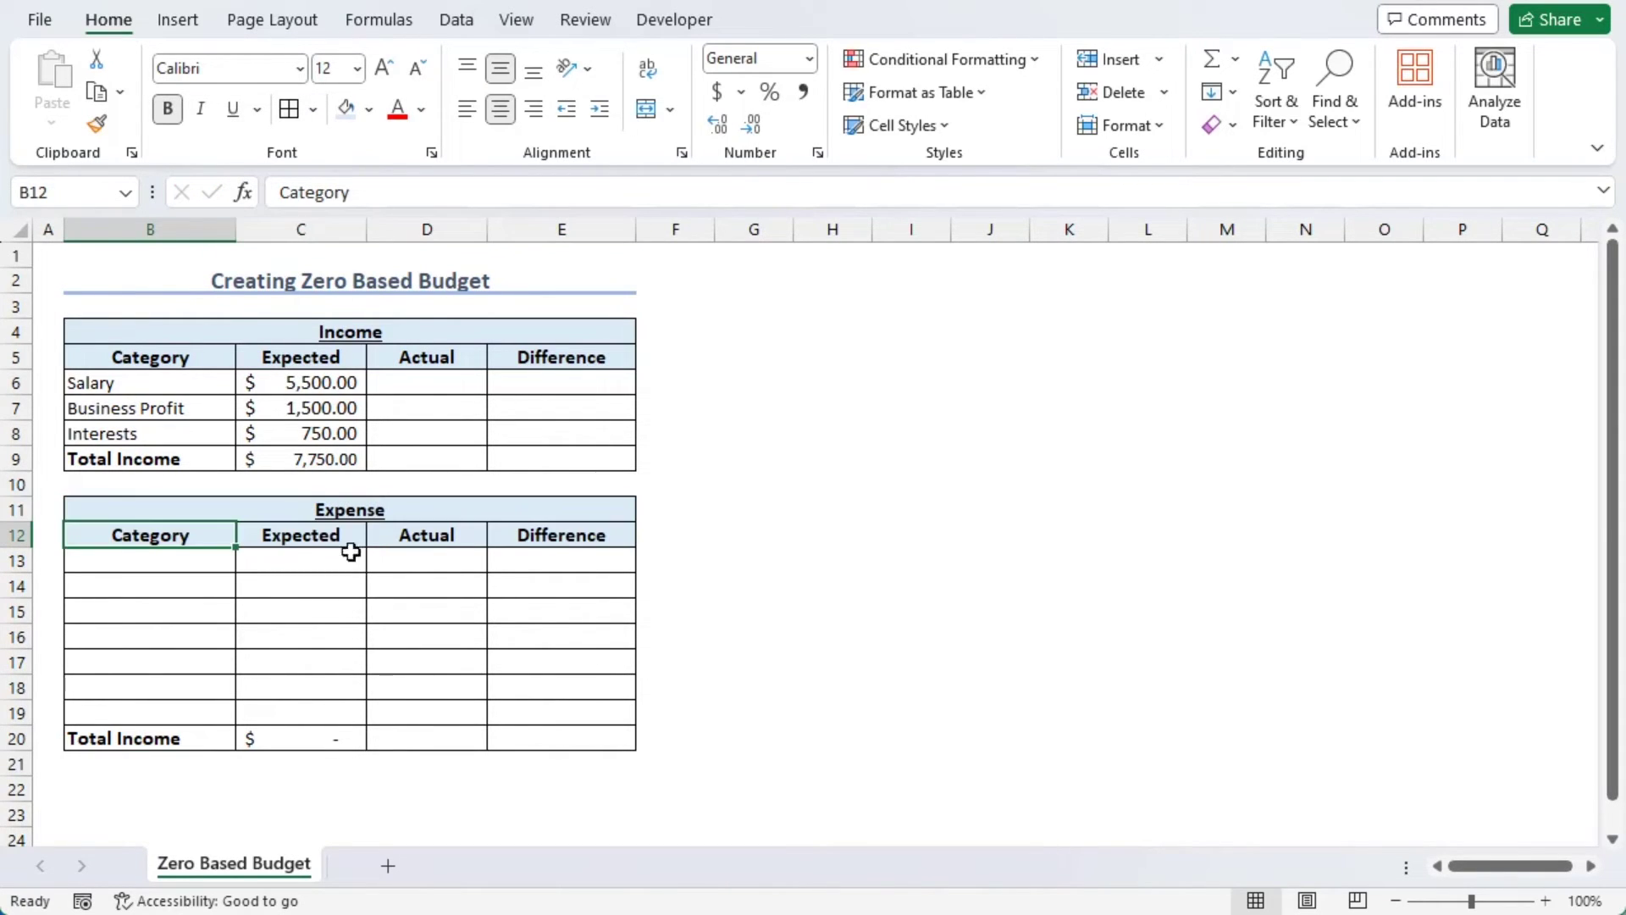
click(357, 538)
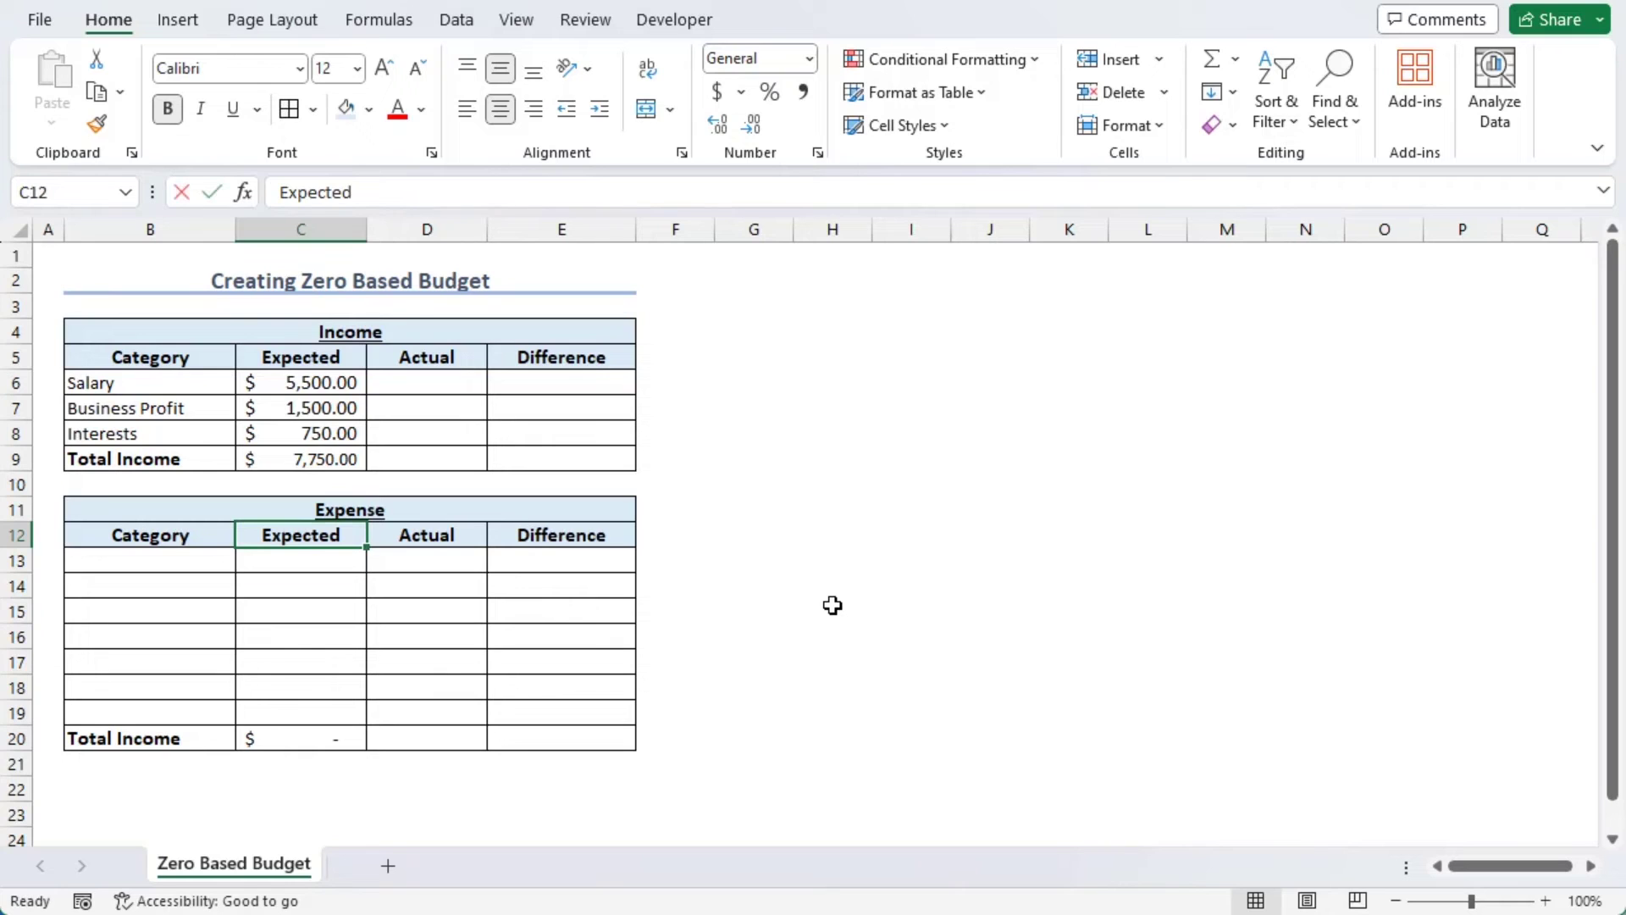
text(Budg)
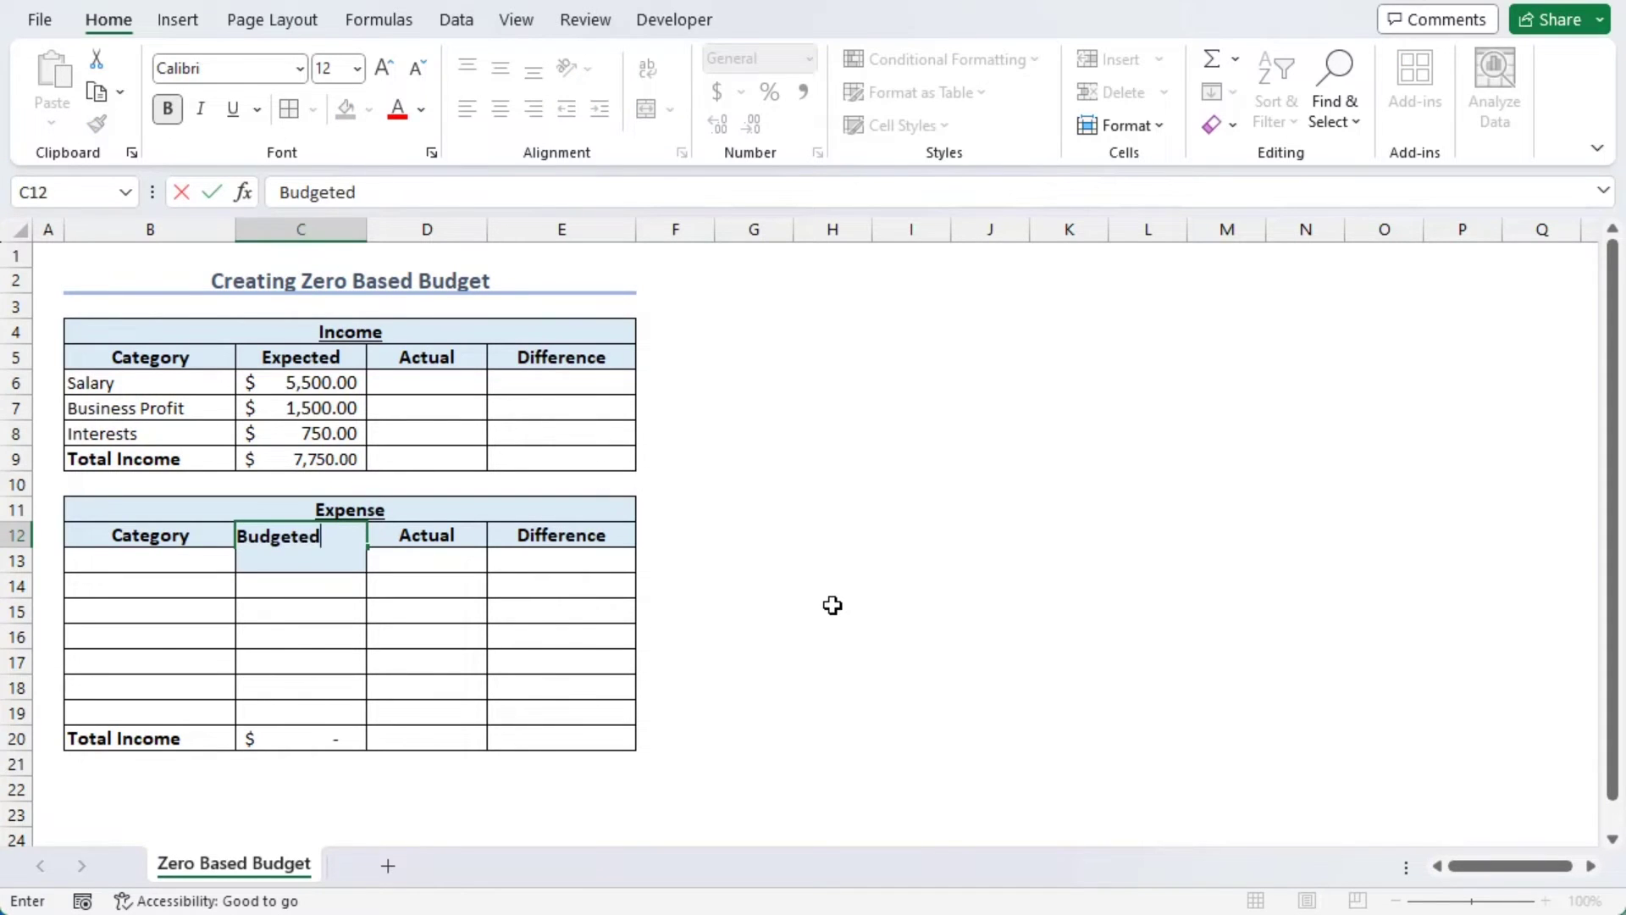
text(eted)
key(Return)
key(ctrl+c)
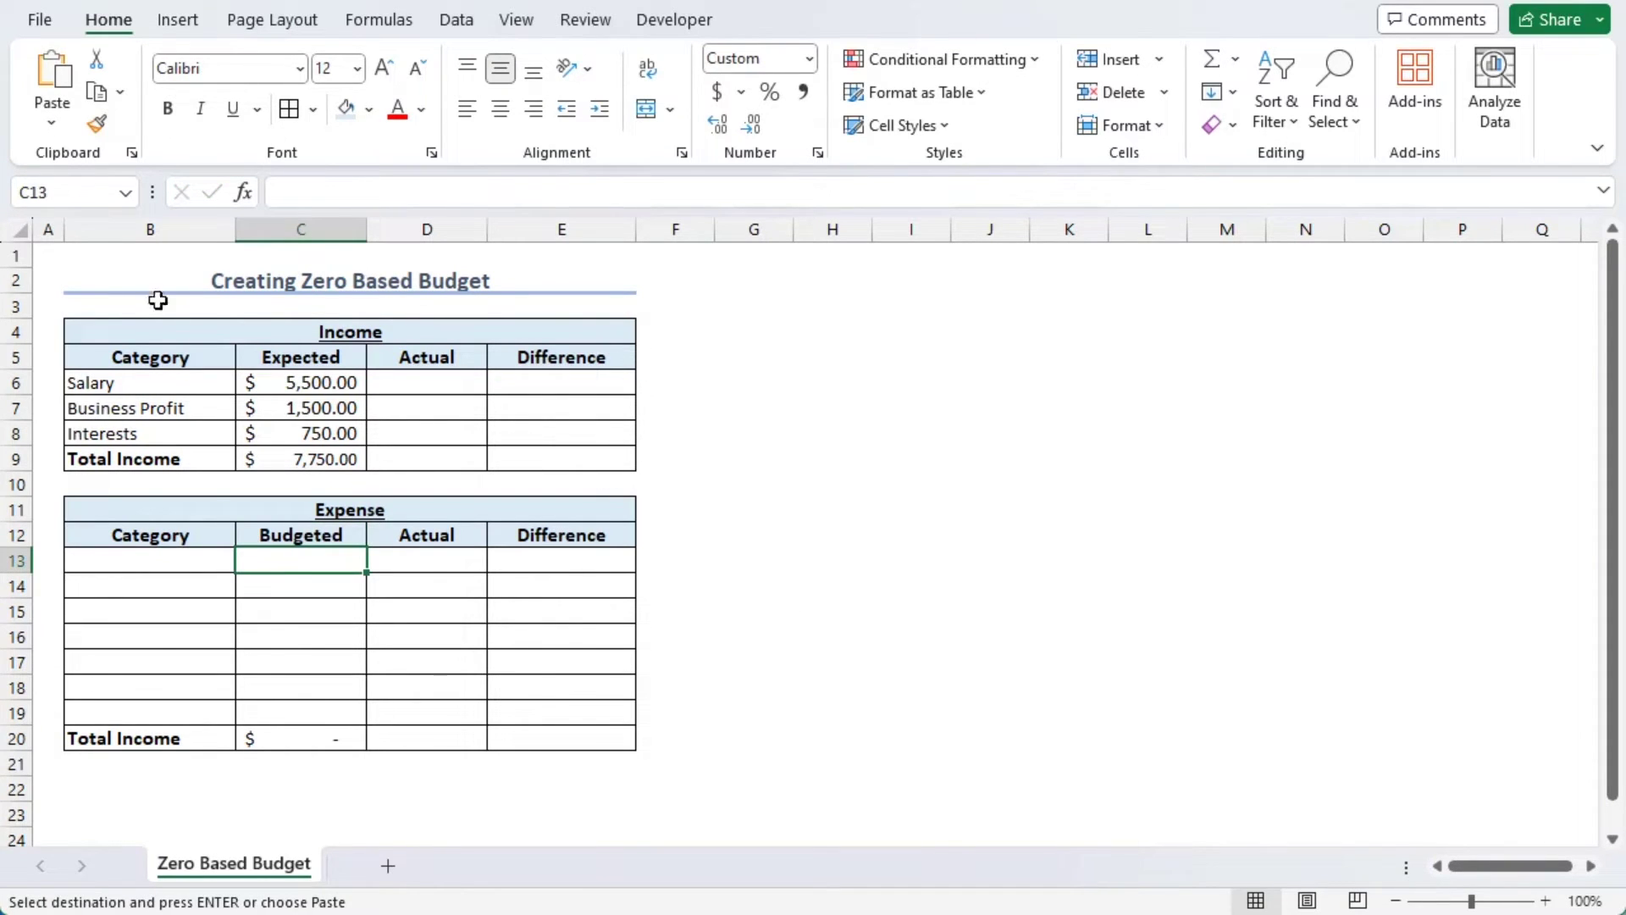
Step: Paste the expense categories Rent through Personal with budgeted amounts starting at B13
click(118, 562)
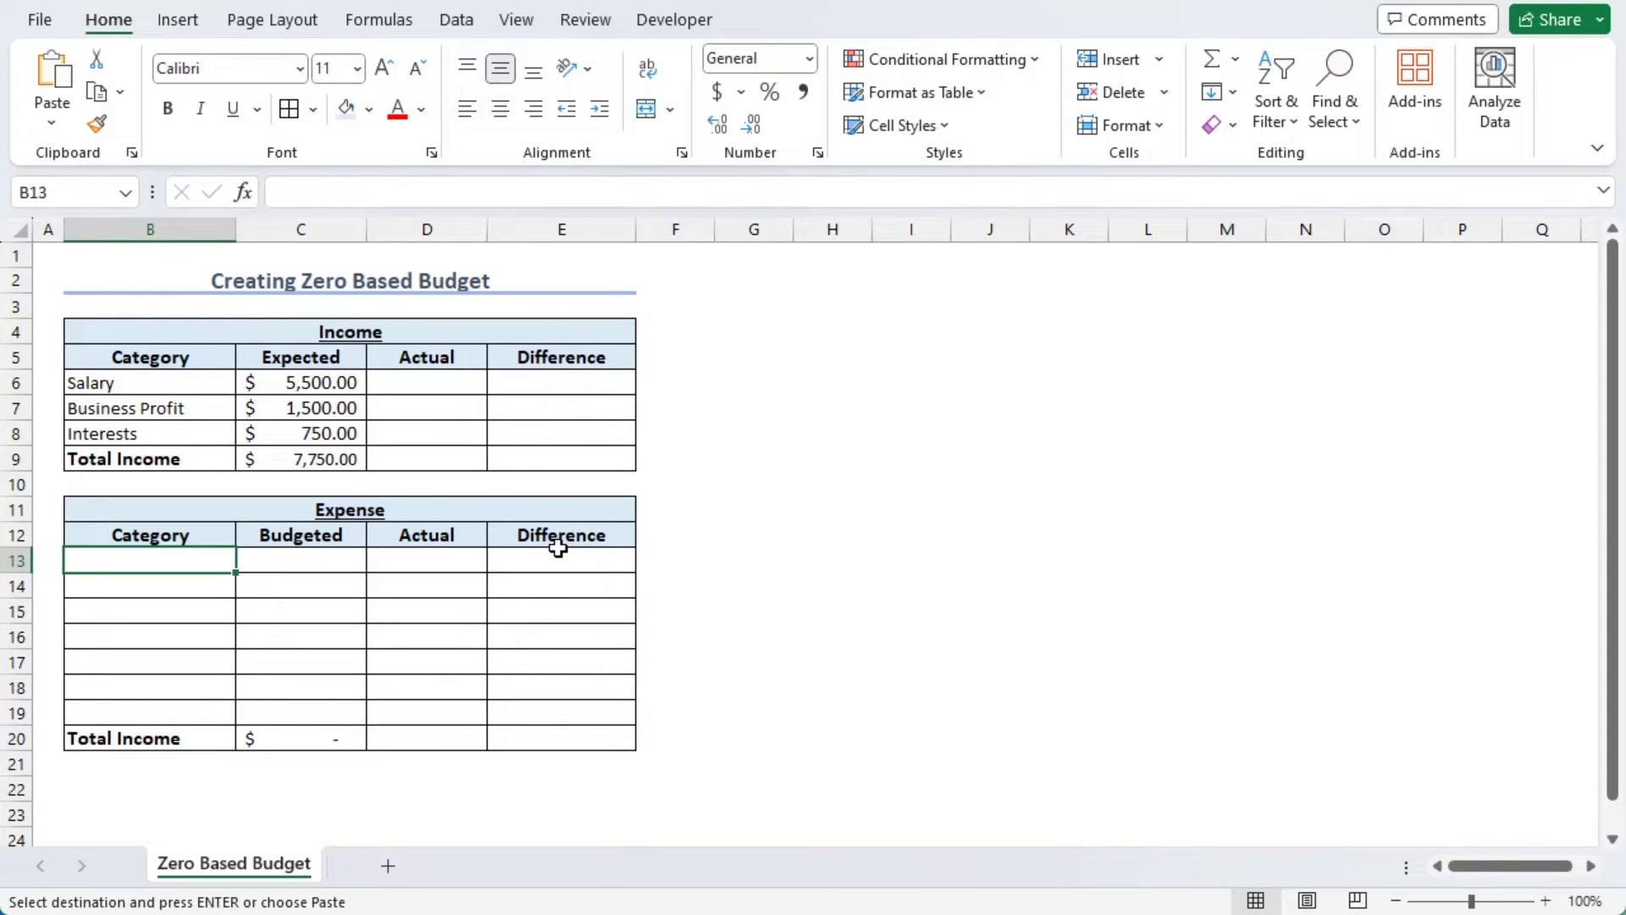
key(ctrl+c)
key(ctrl+v)
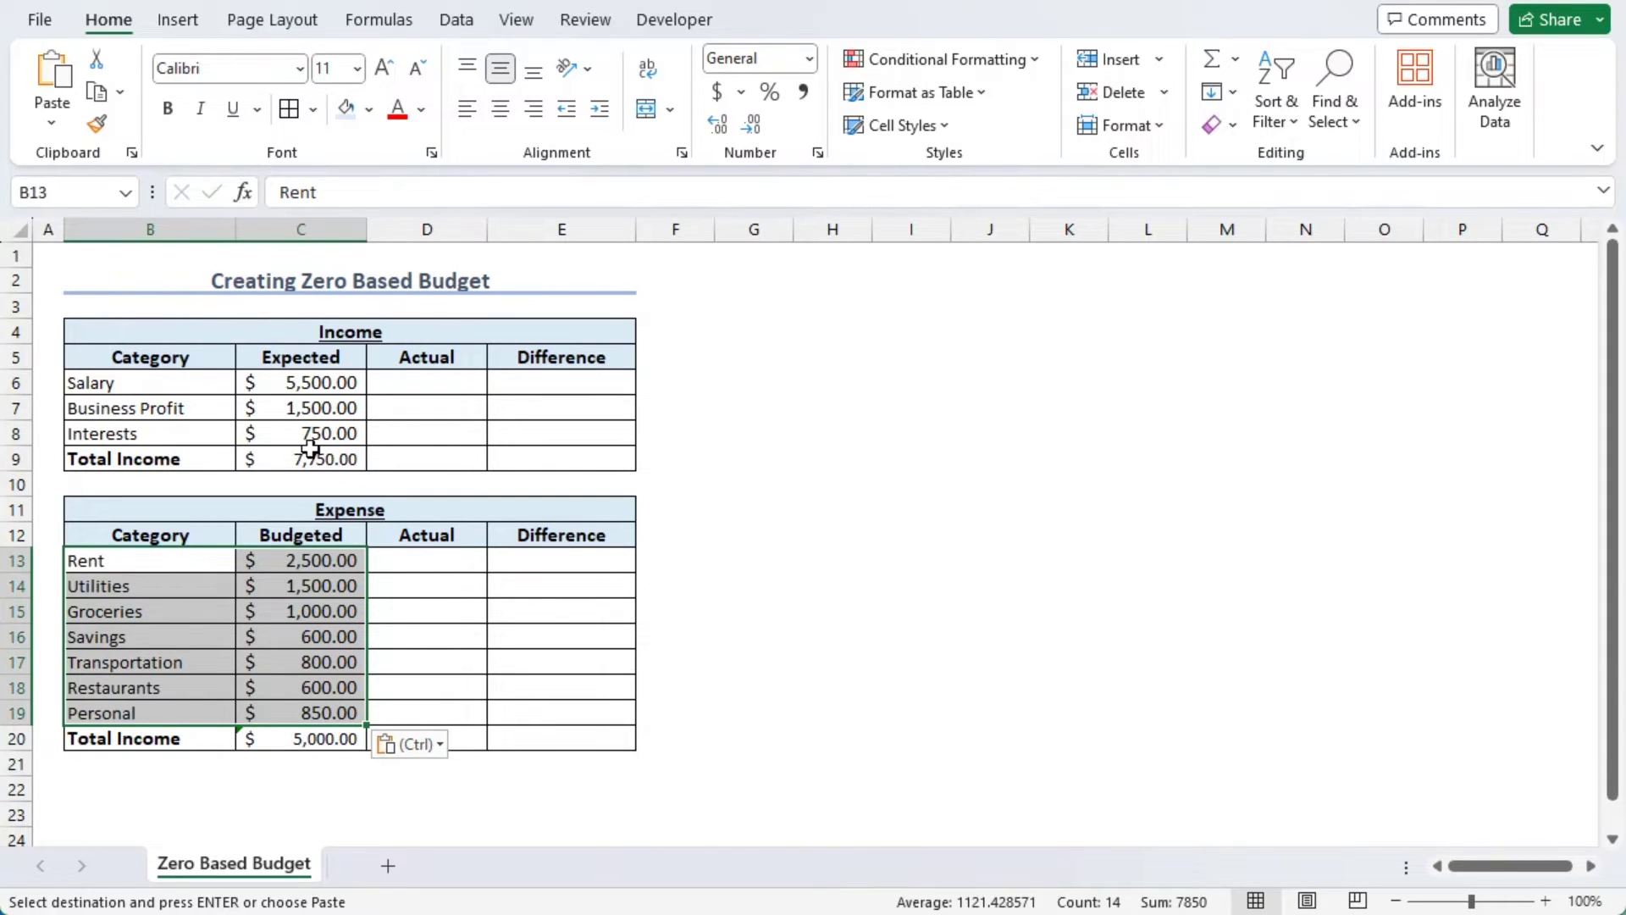
Step: Change the C20 total formula to =SUM(C13:C19), giving $7,850.00
click(290, 737)
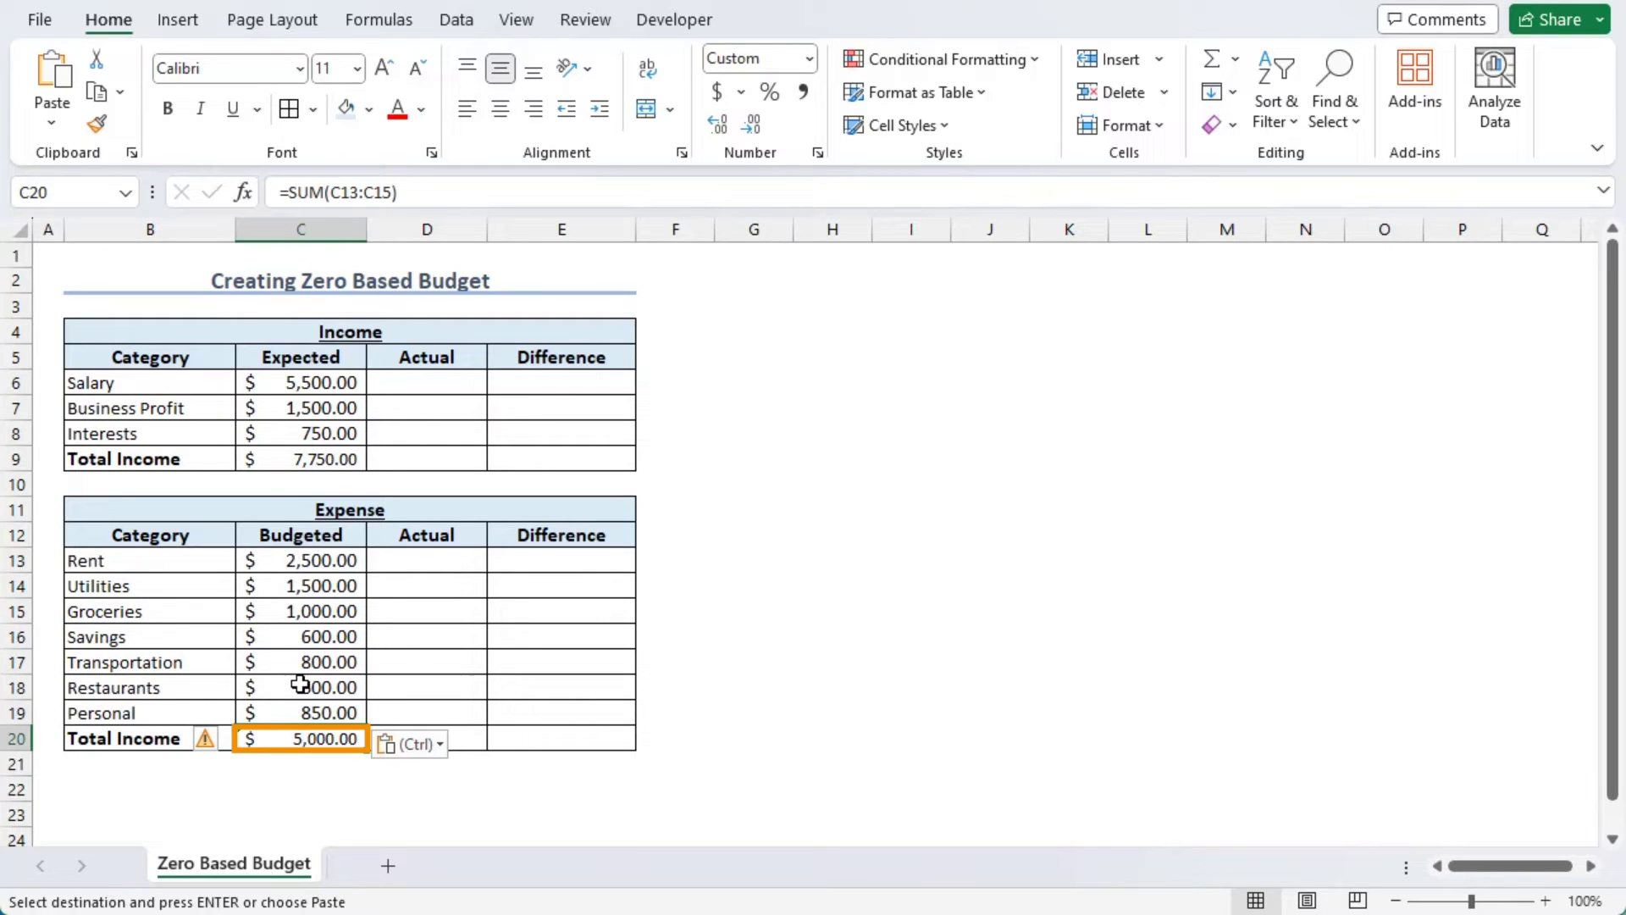
click(390, 194)
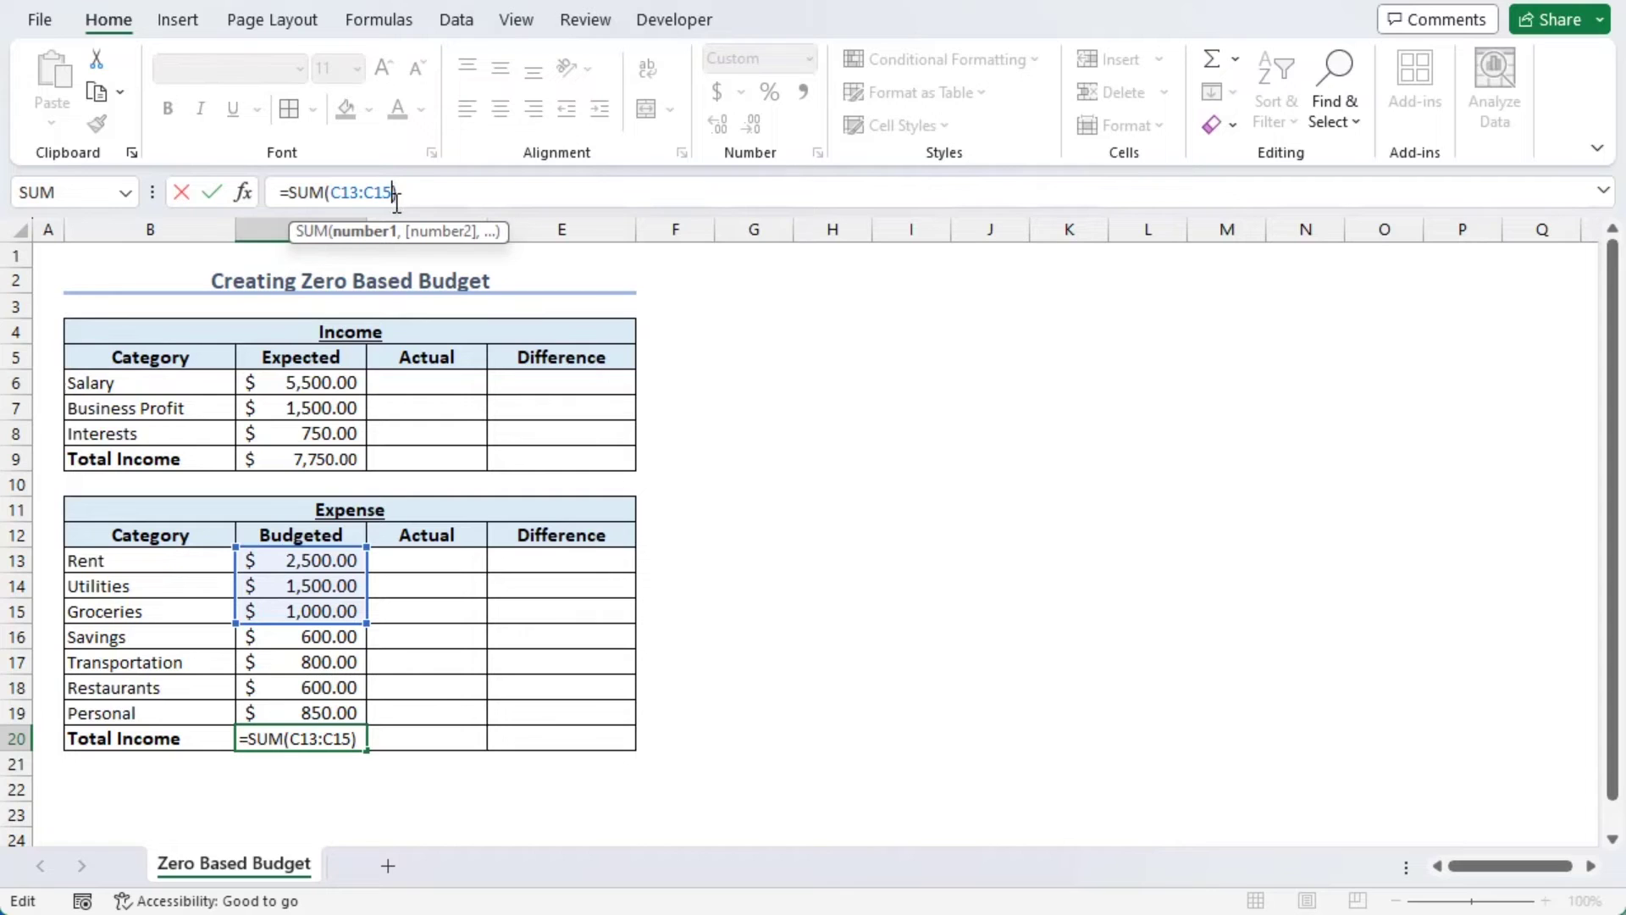
drag(335, 194, 394, 194)
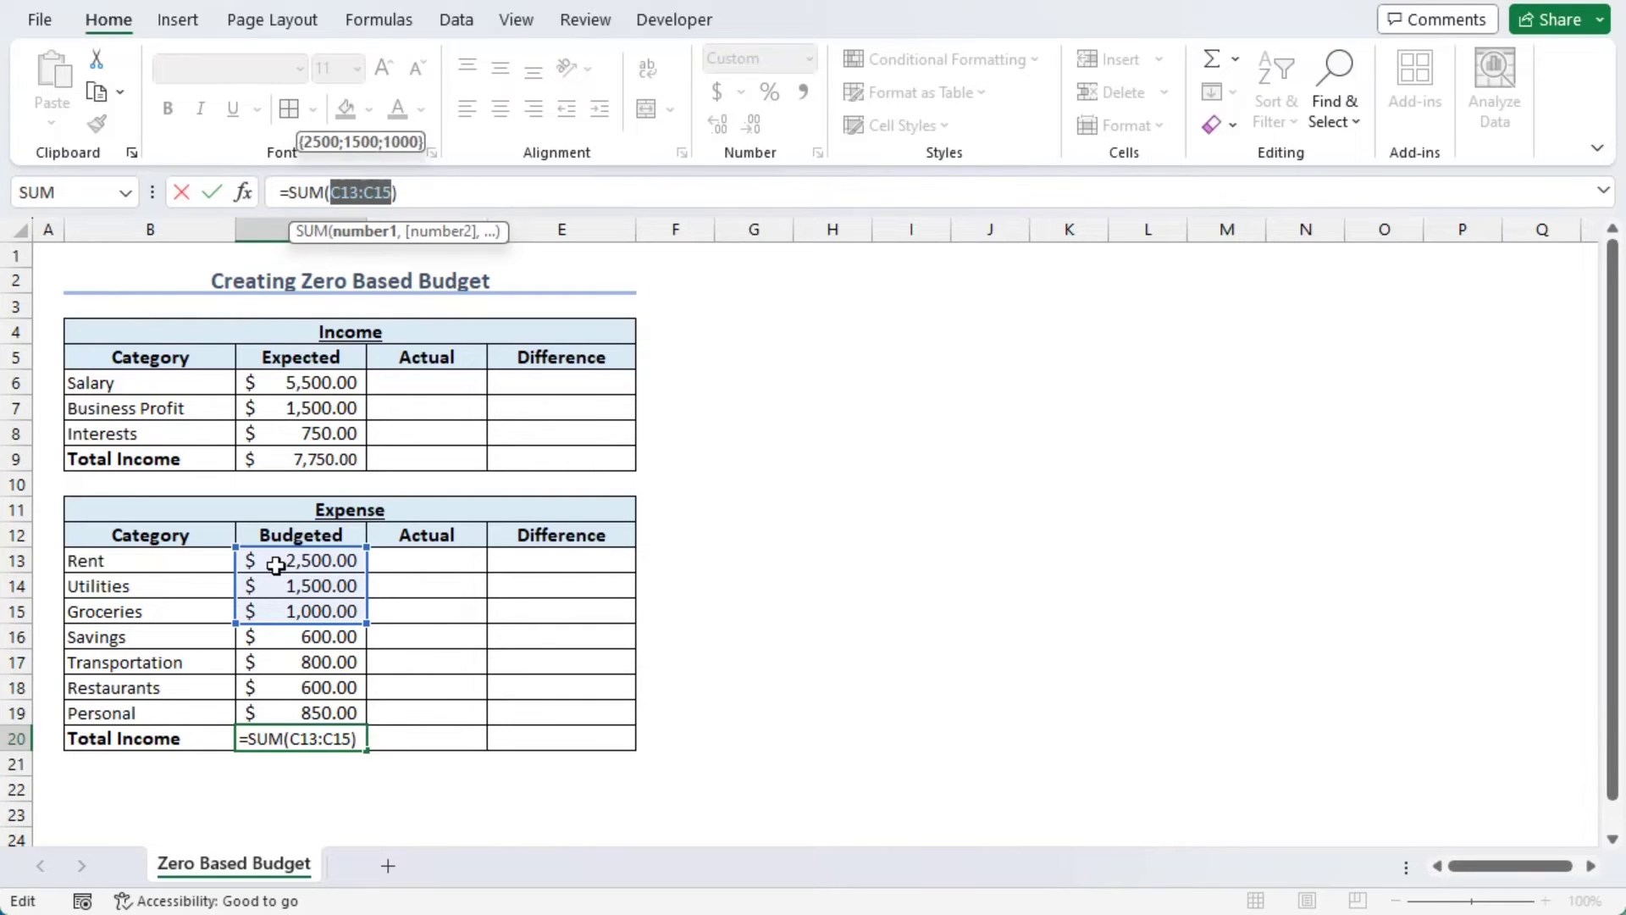
click(274, 572)
drag(276, 576, 319, 711)
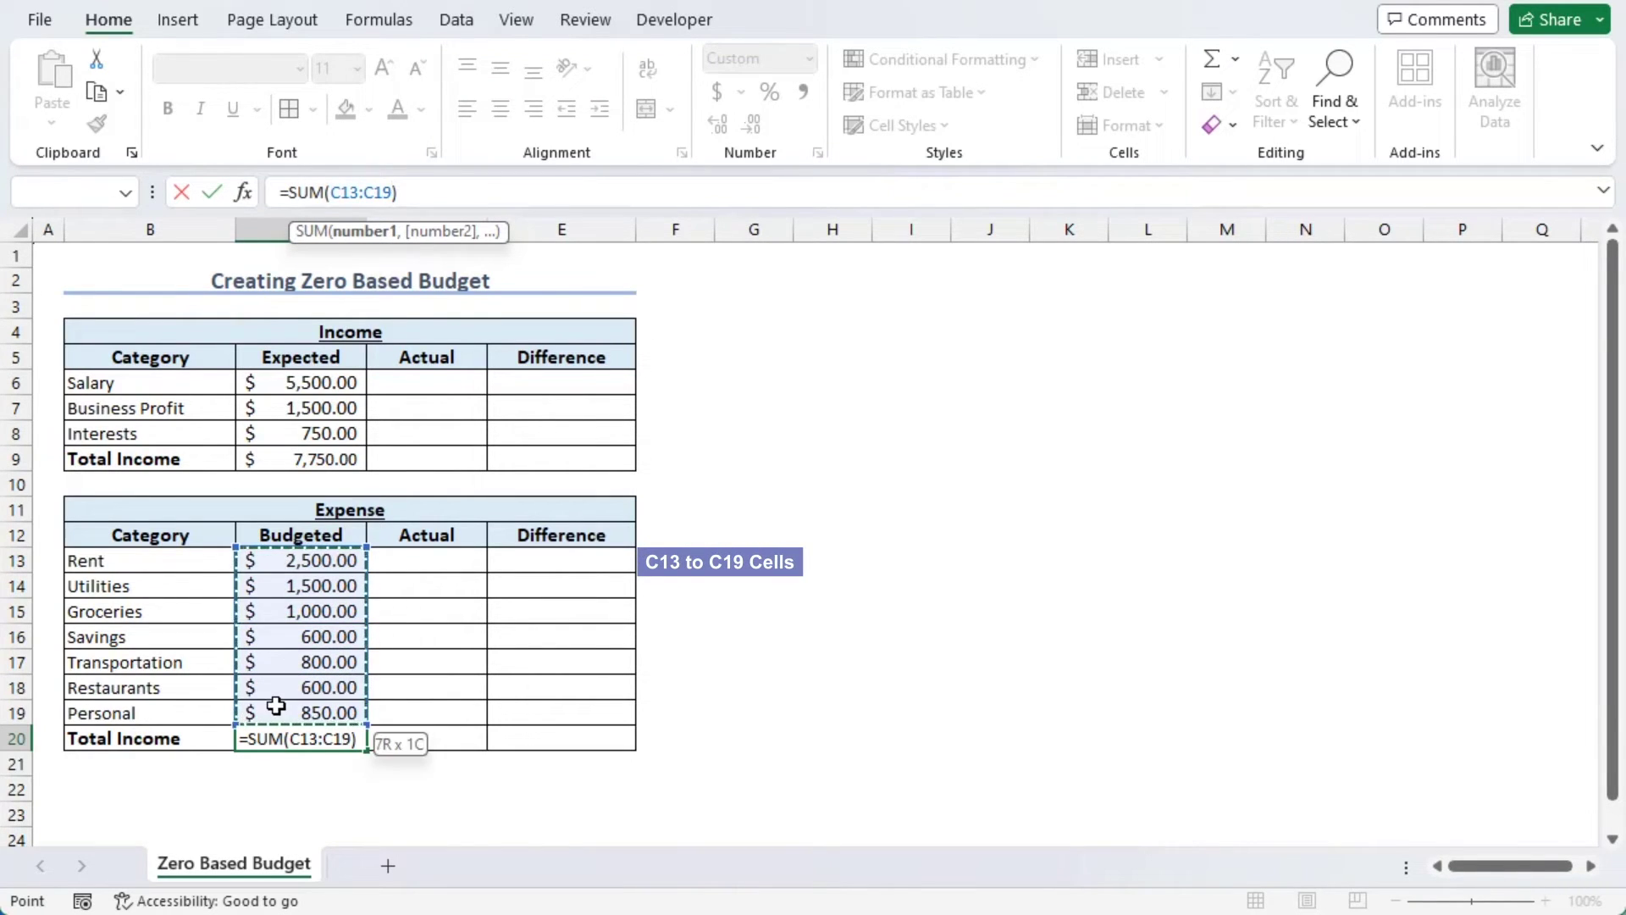
key(Return)
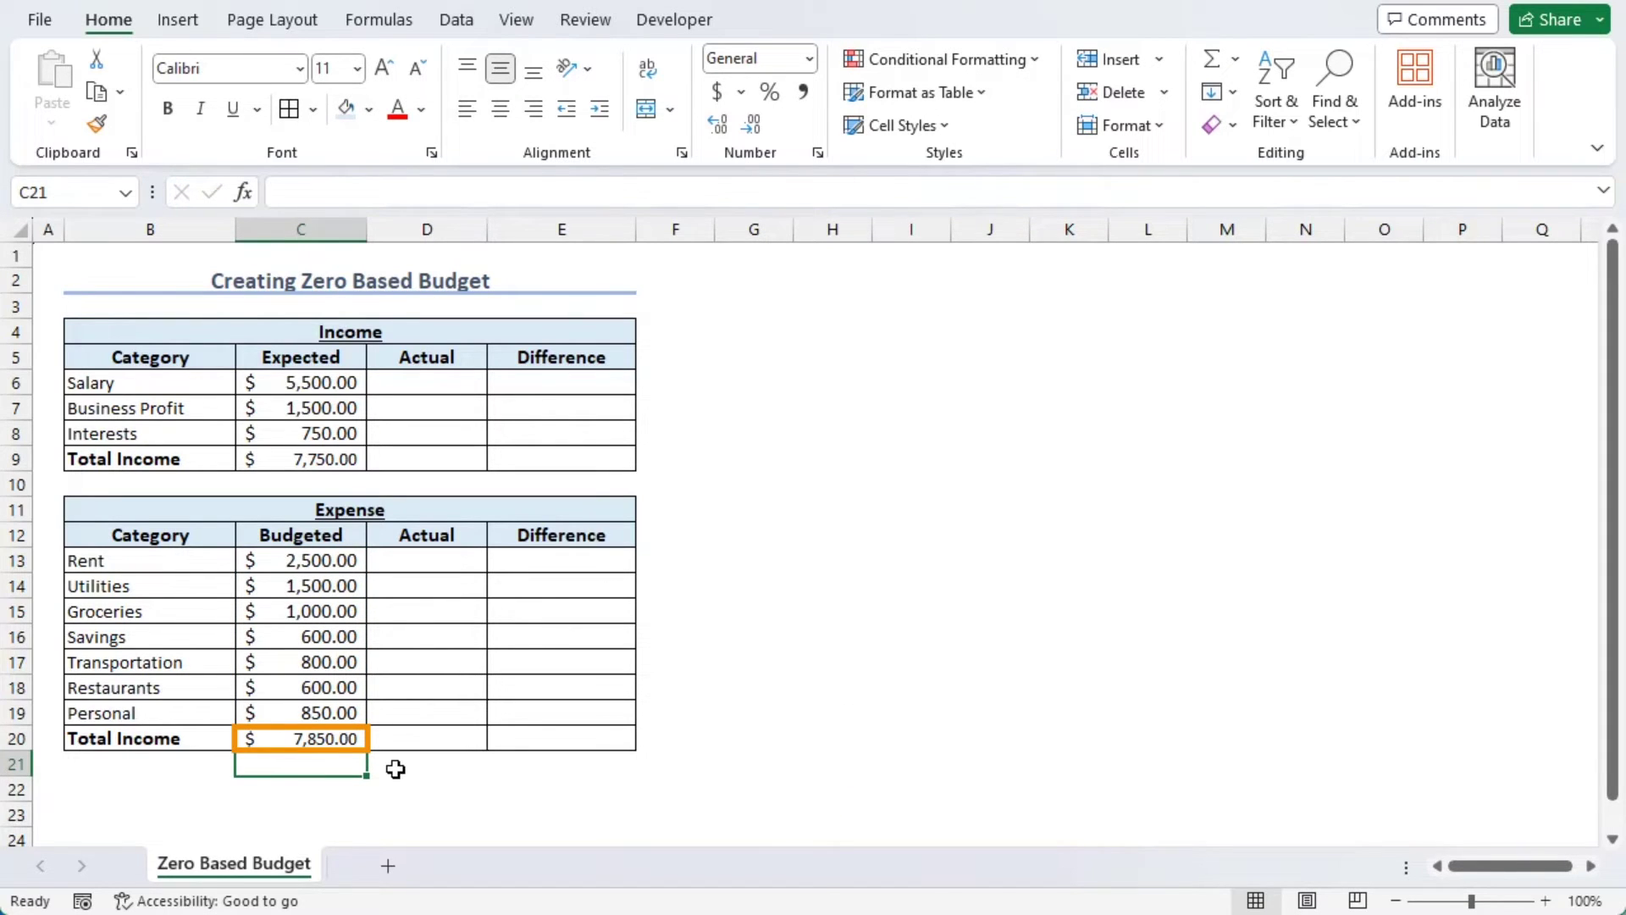
Step: Bold the Total Income amounts in C9:E9 and the expense total amounts in C20:E20
click(262, 738)
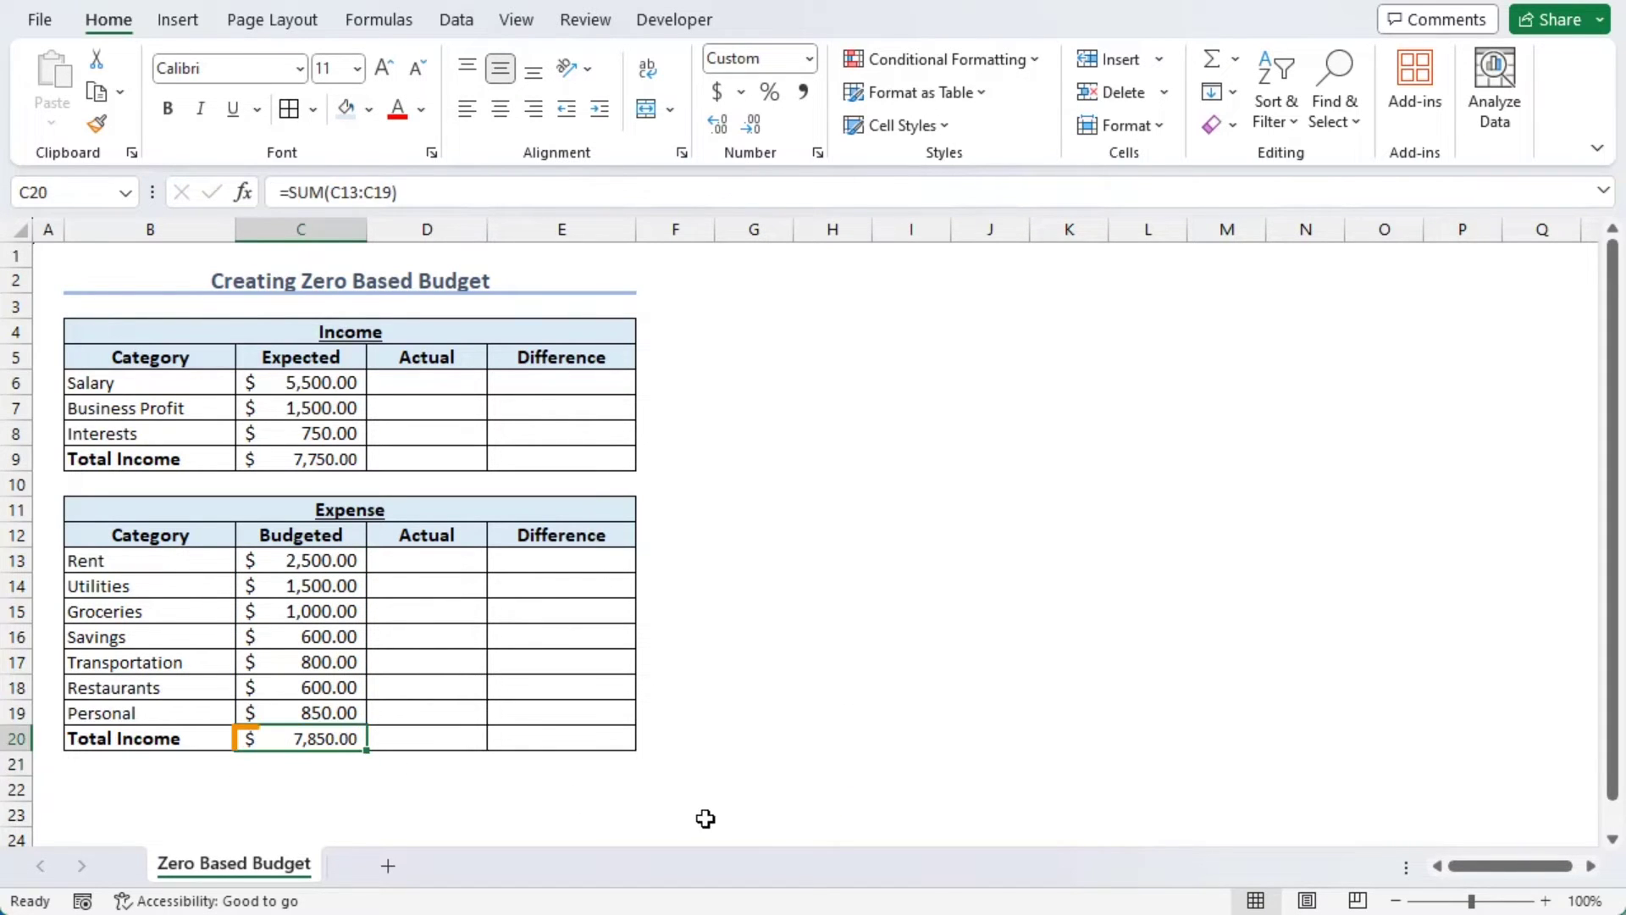
drag(258, 460, 572, 465)
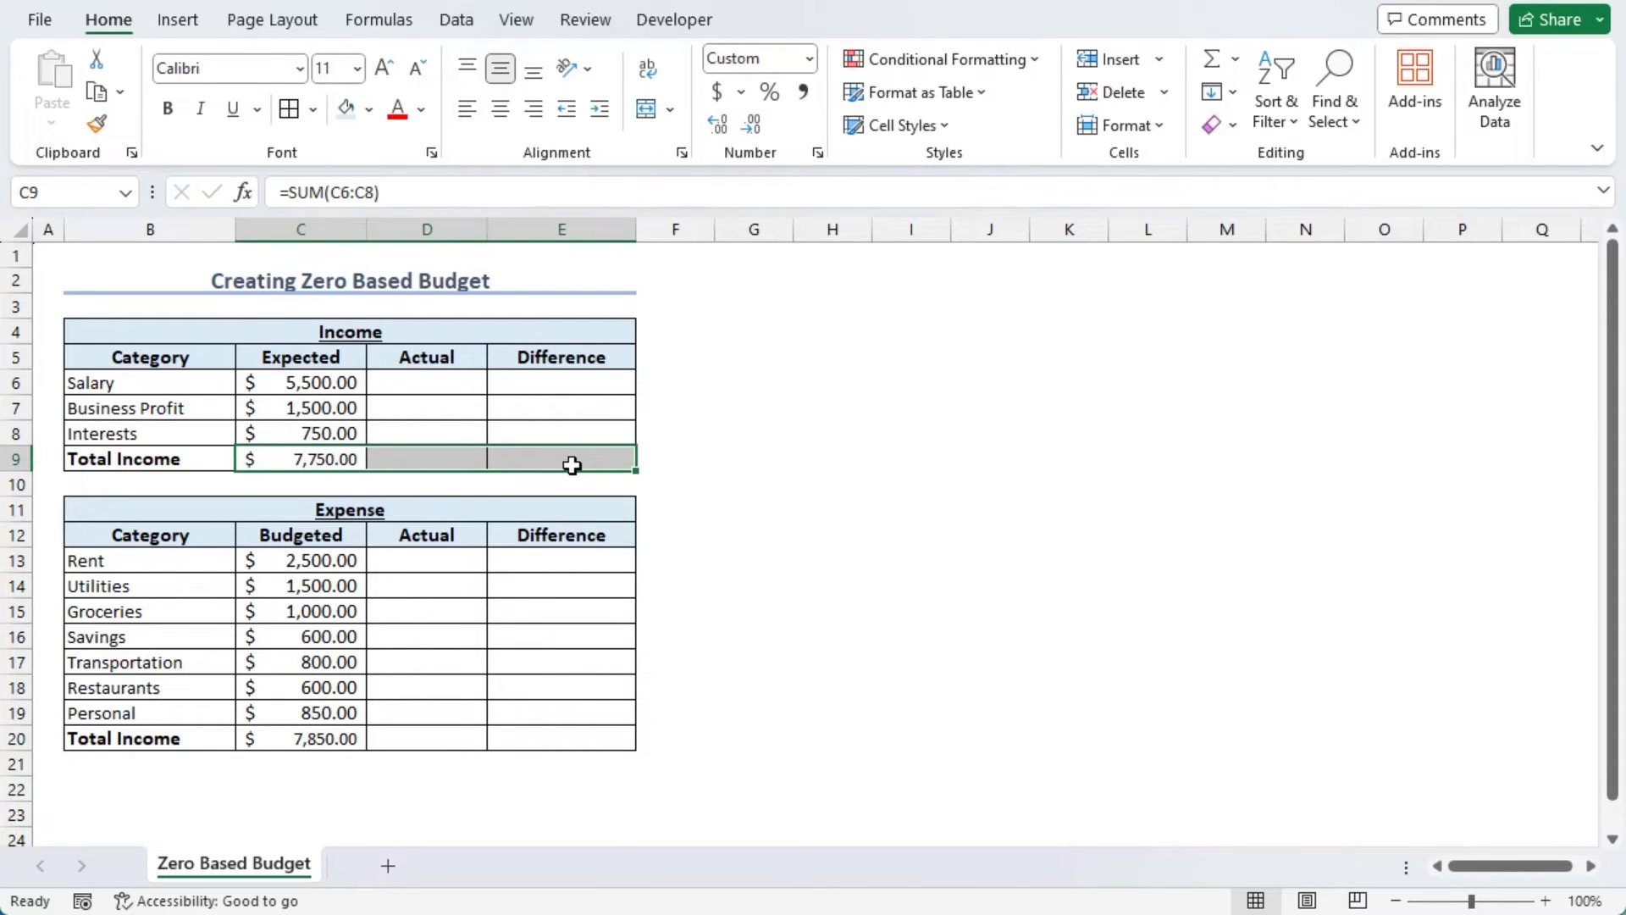
click(167, 109)
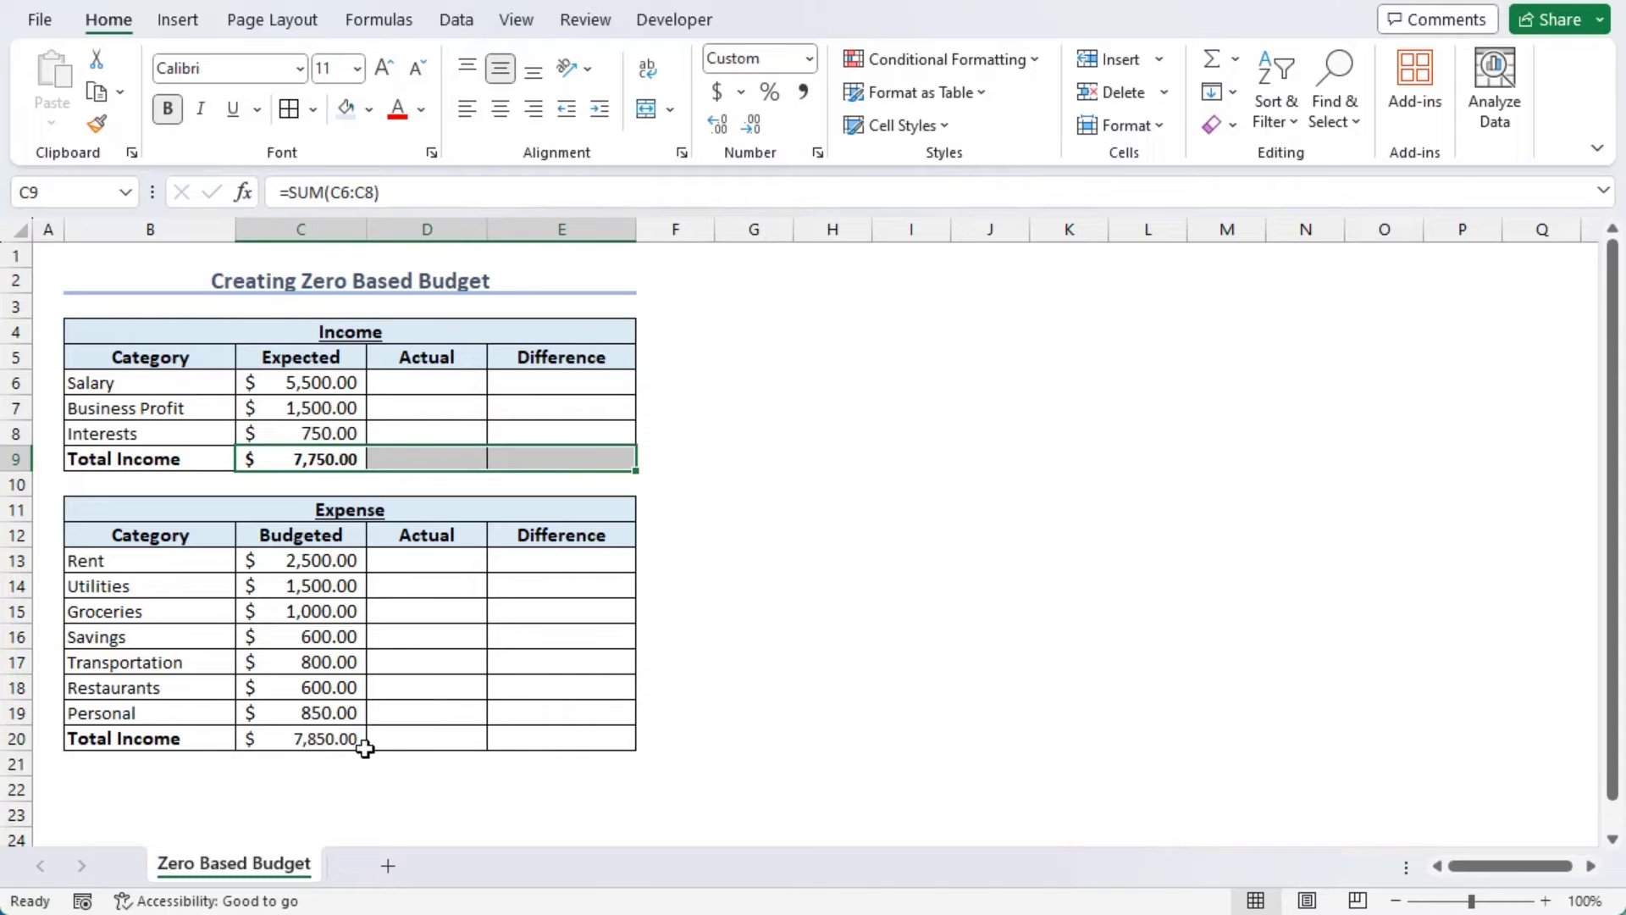
drag(314, 735, 552, 730)
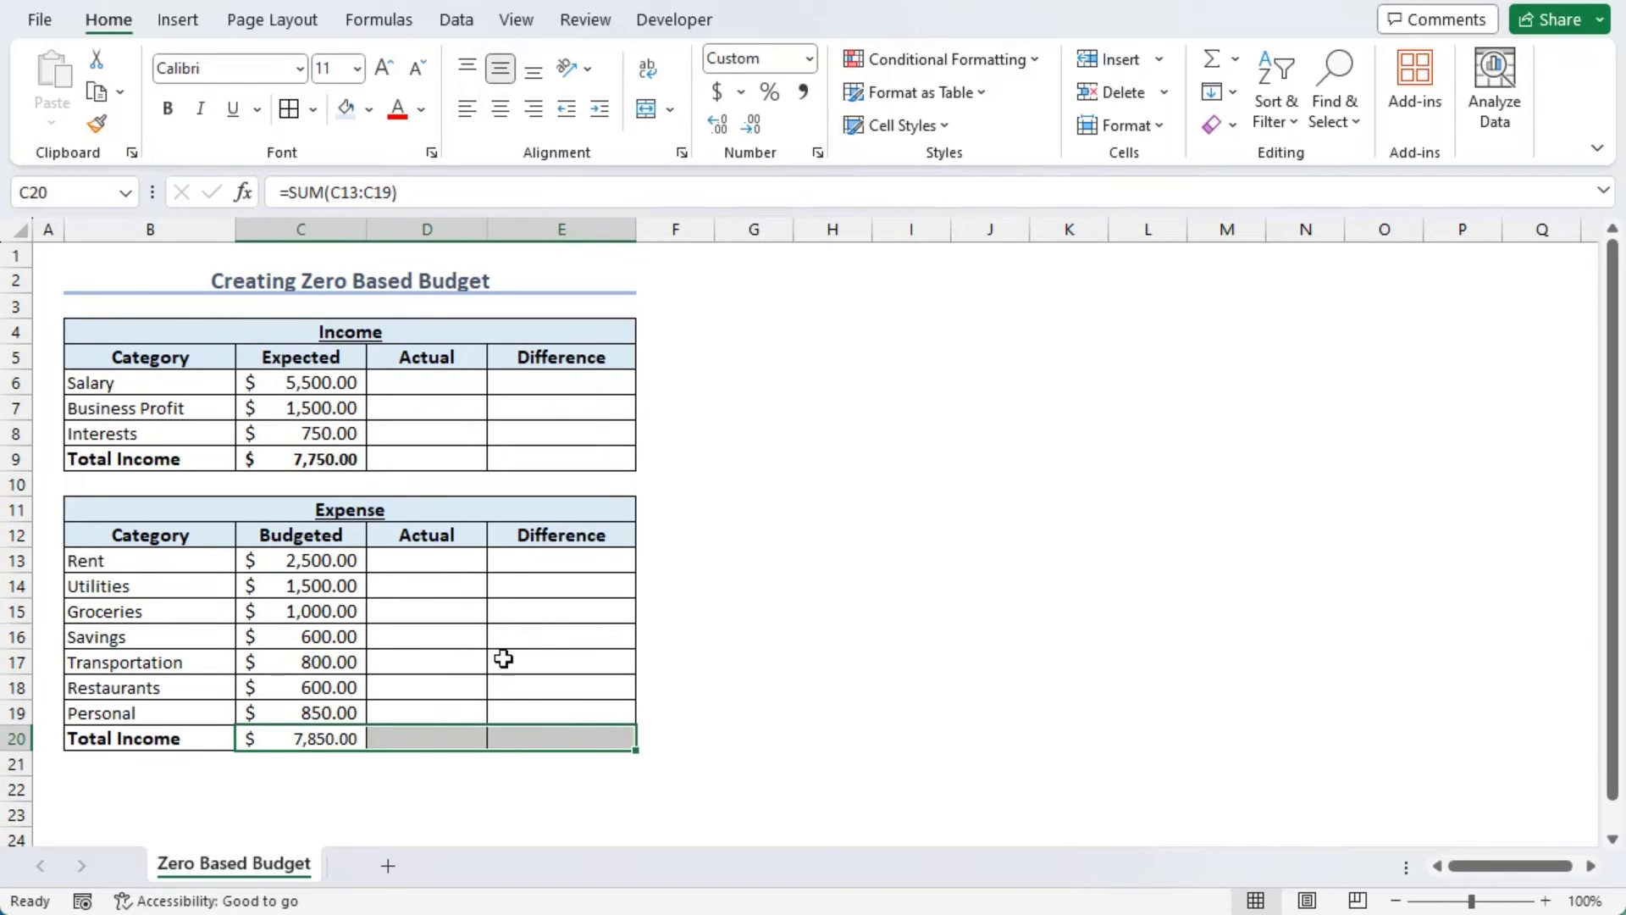
click(174, 110)
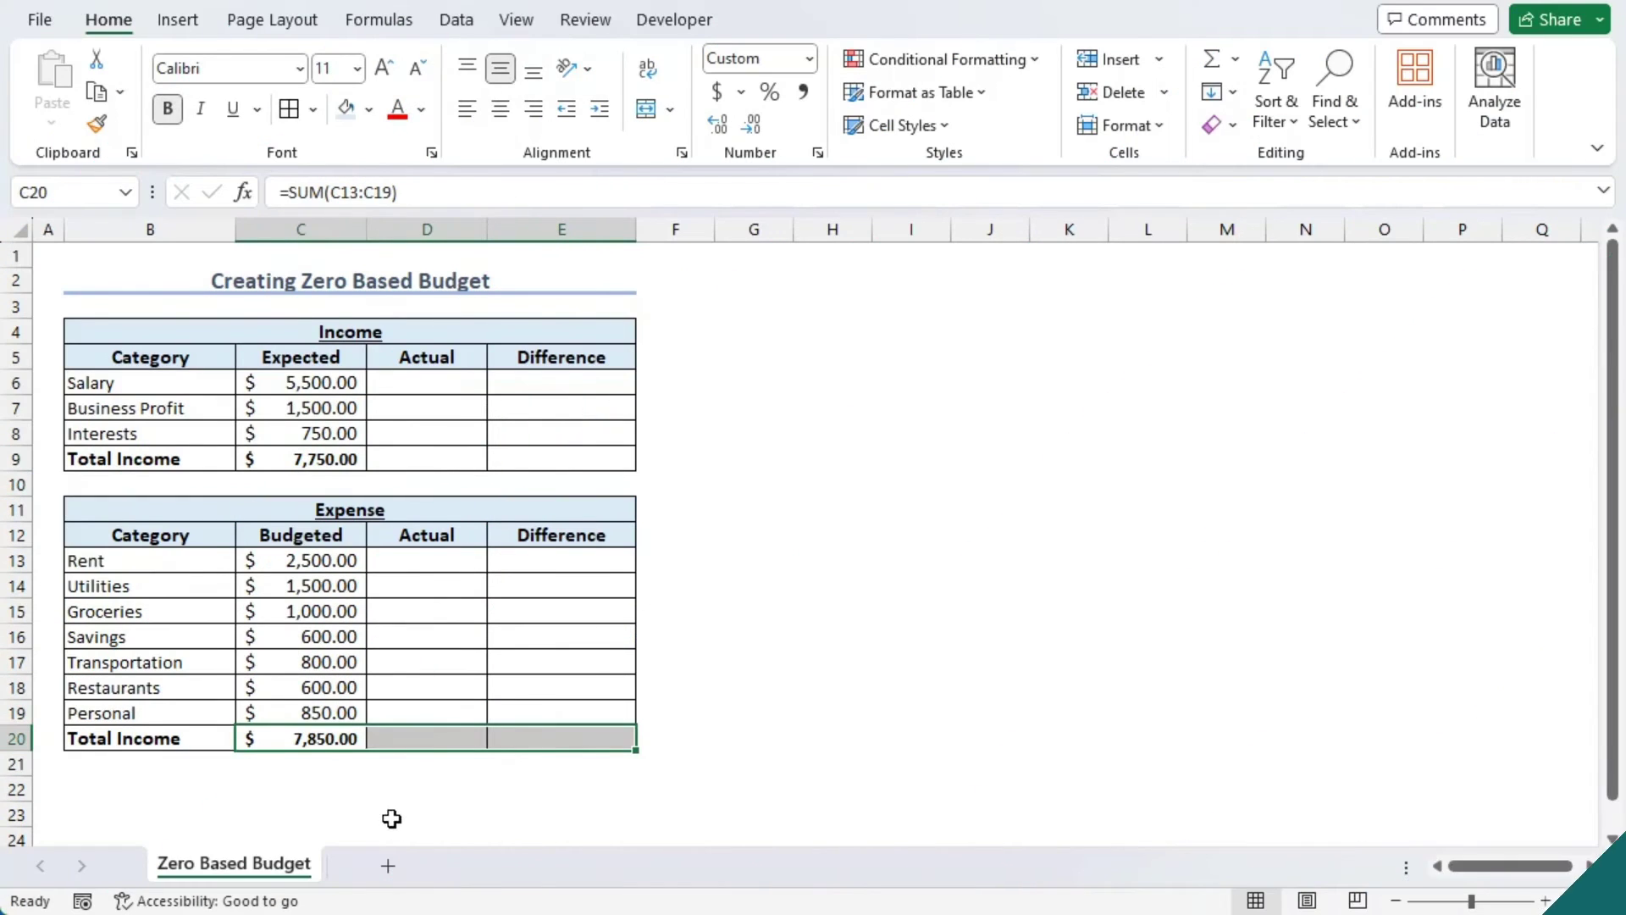
Step: Copy the expense total row into row 22 and relabel it 'Final Balance'
click(81, 793)
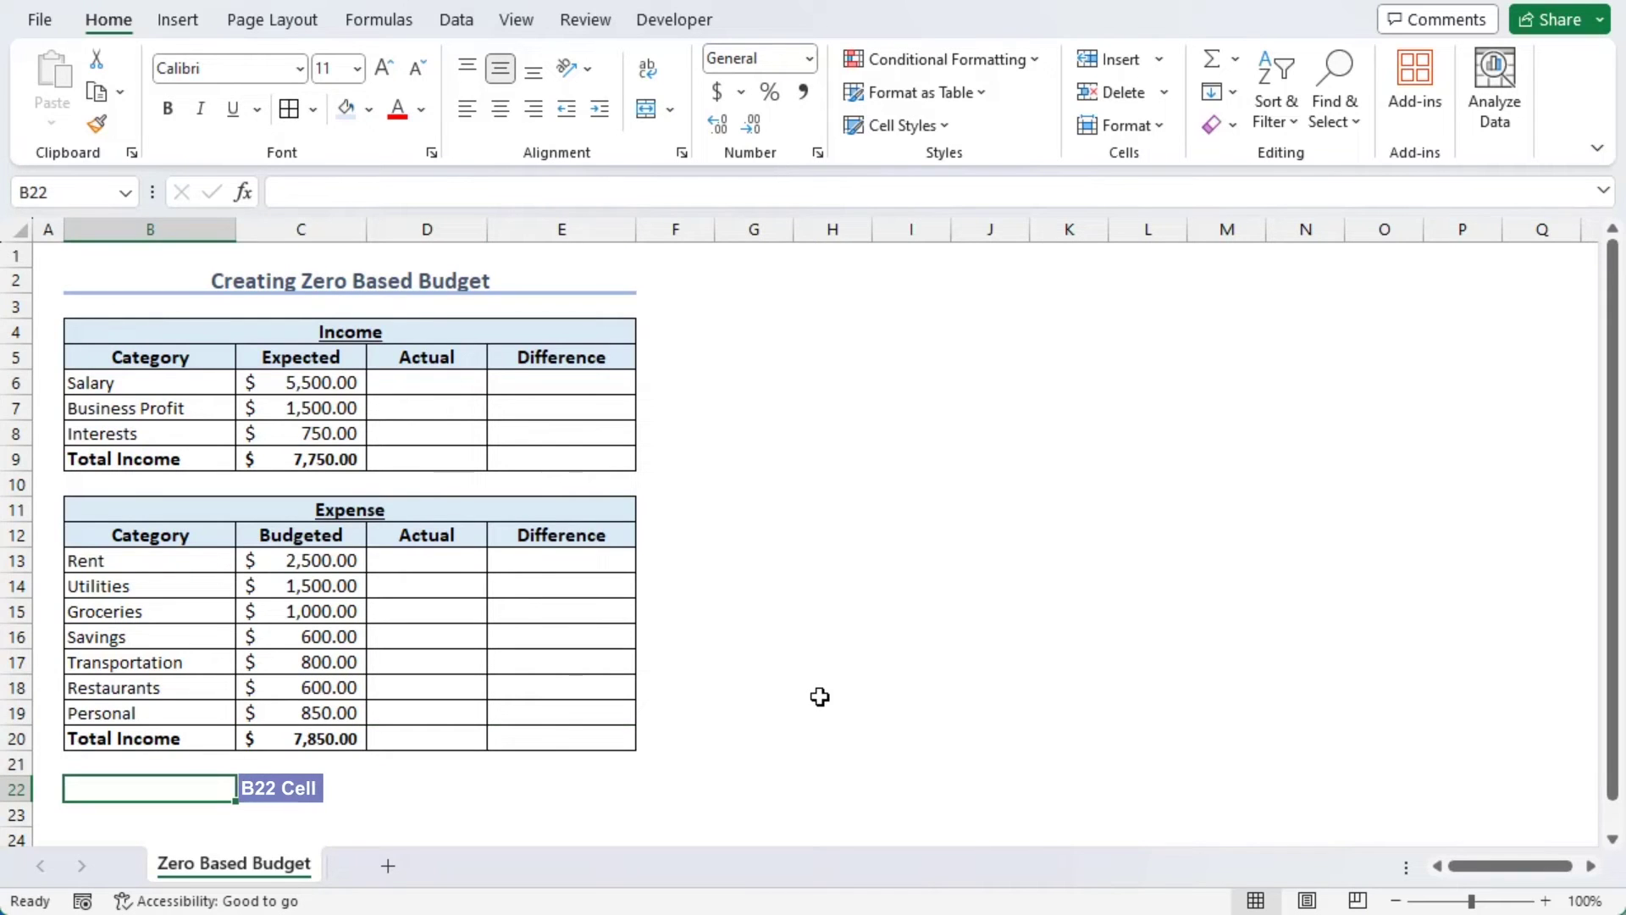
drag(163, 737, 521, 743)
key(ctrl+c)
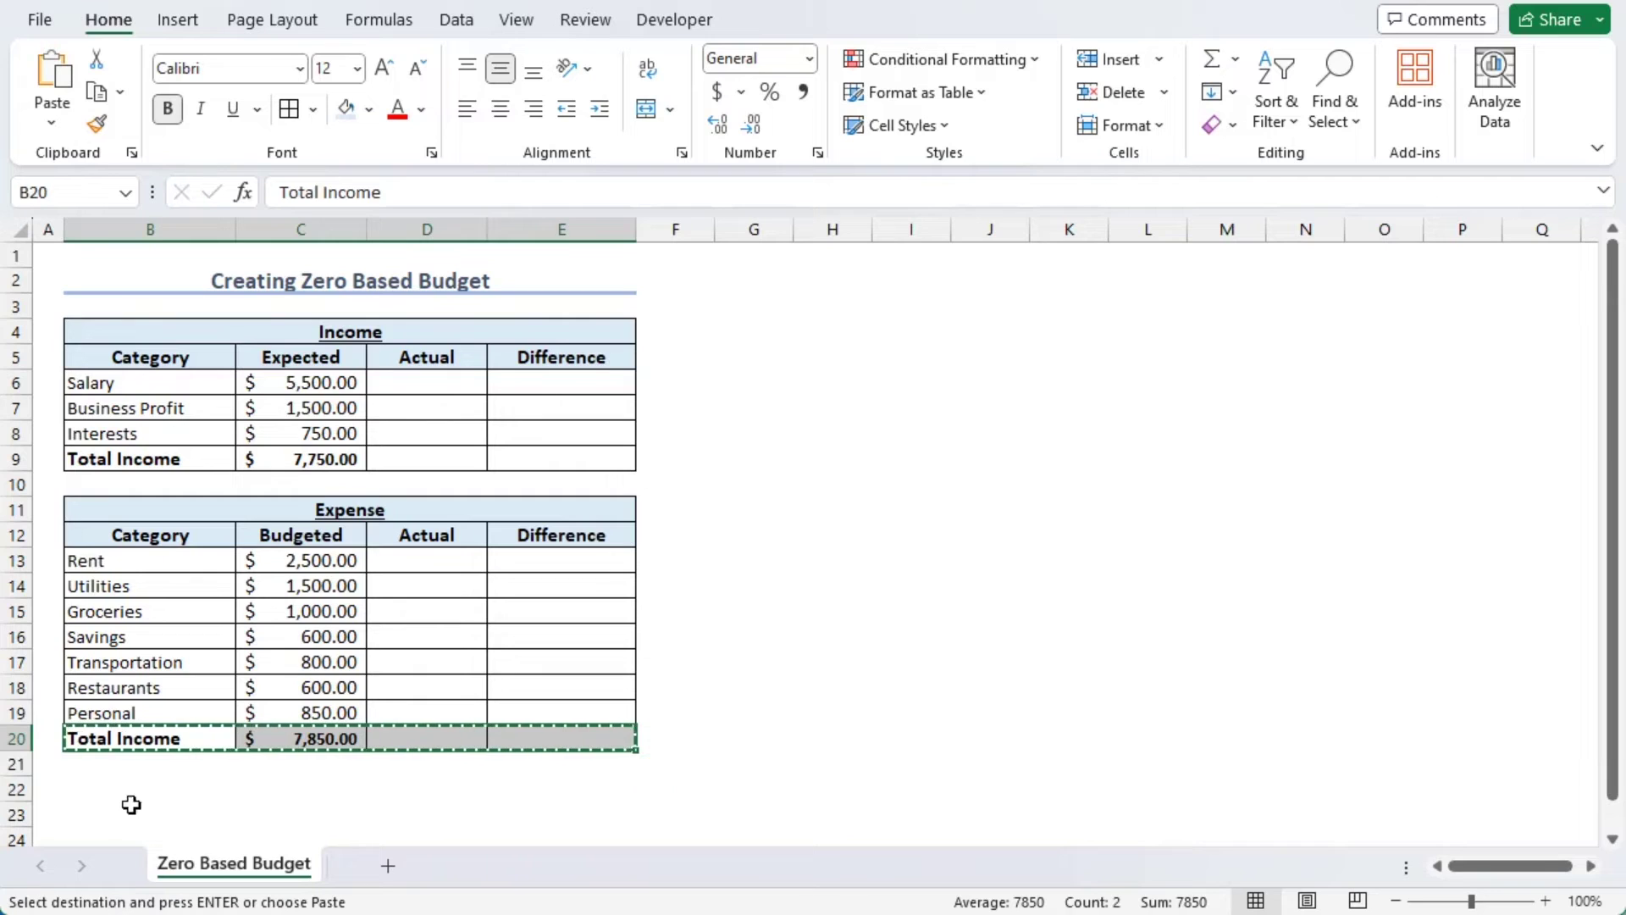
click(88, 786)
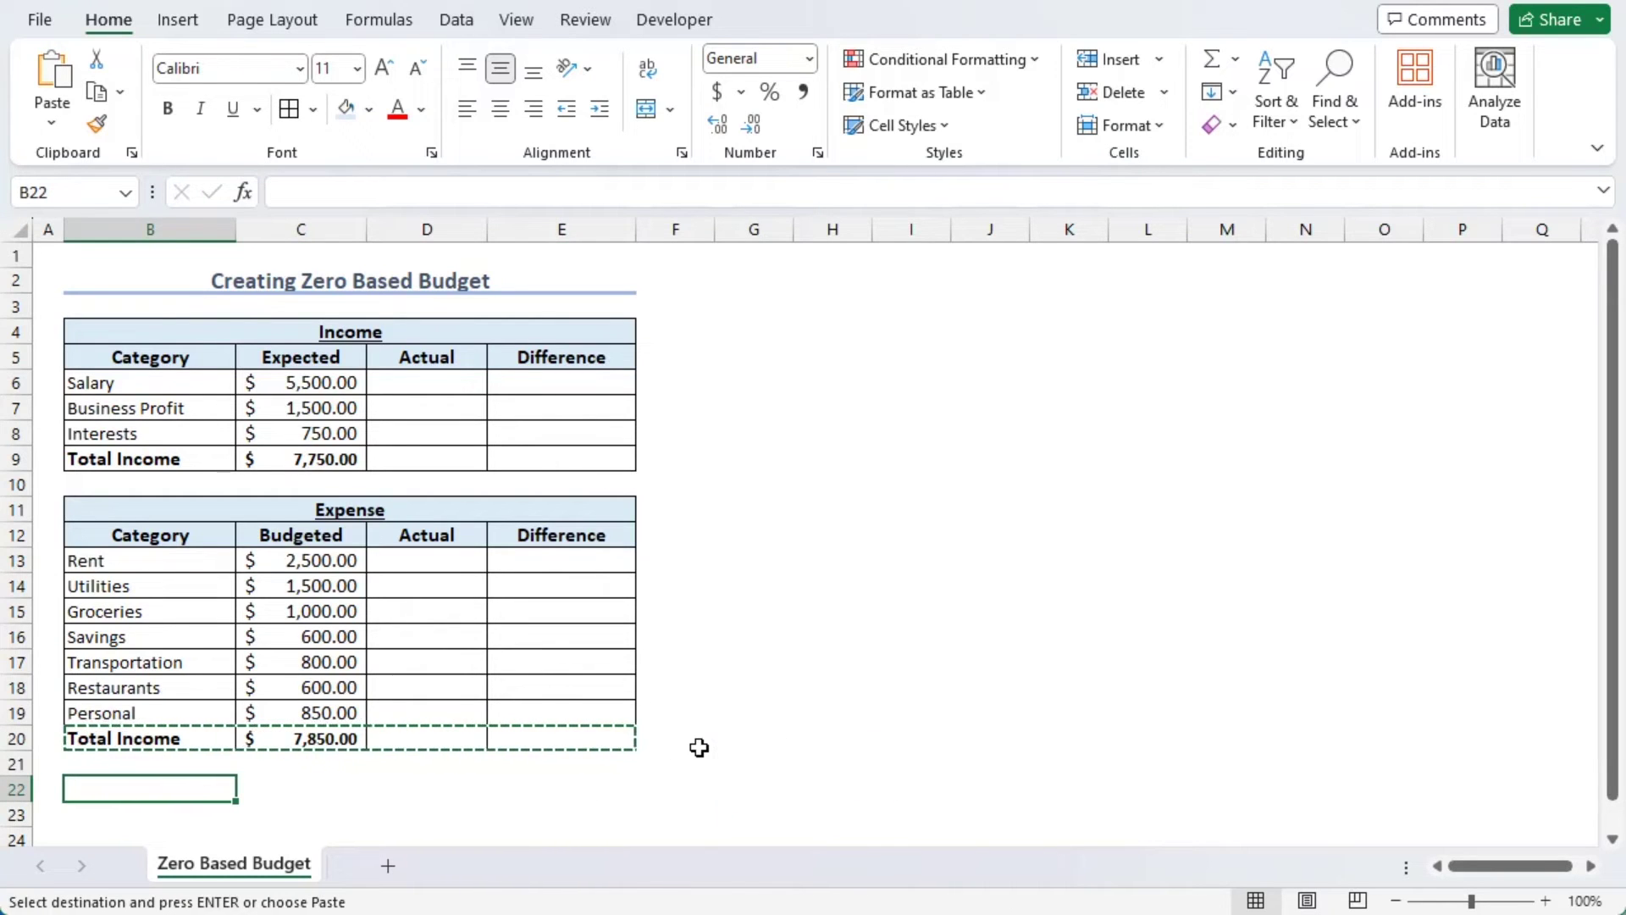
key(ctrl+v)
text(Fina)
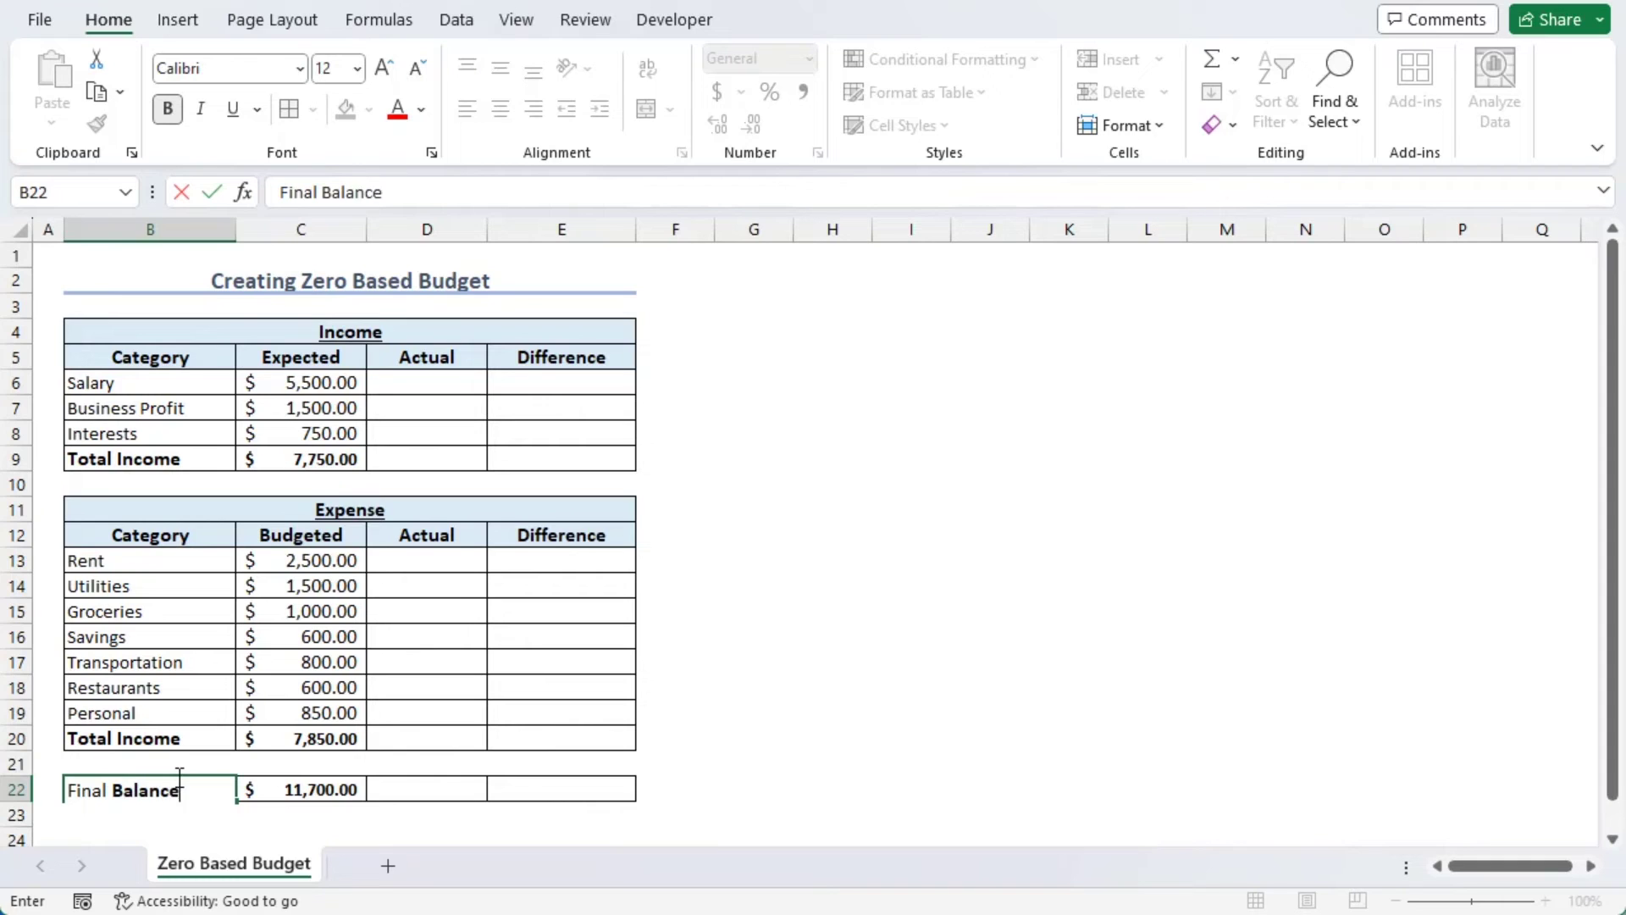
text(l Balance)
key(Return)
drag(356, 789, 520, 789)
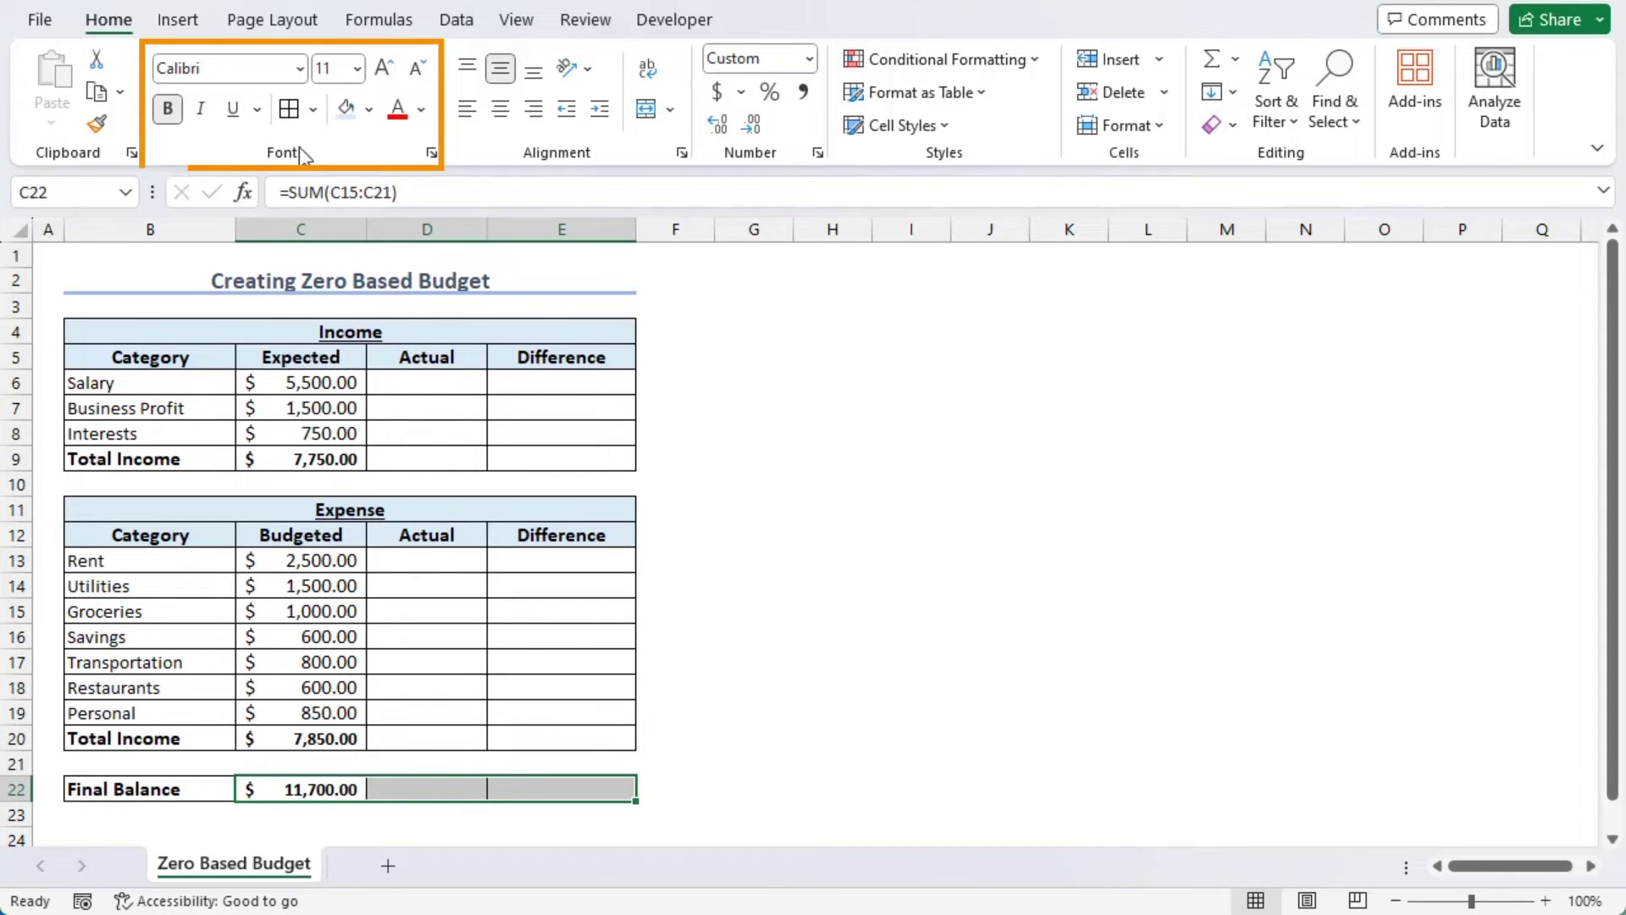
Step: Double-underline the Final Balance amounts, then change 'Income' to 'Expense' in the row 20 label
click(257, 109)
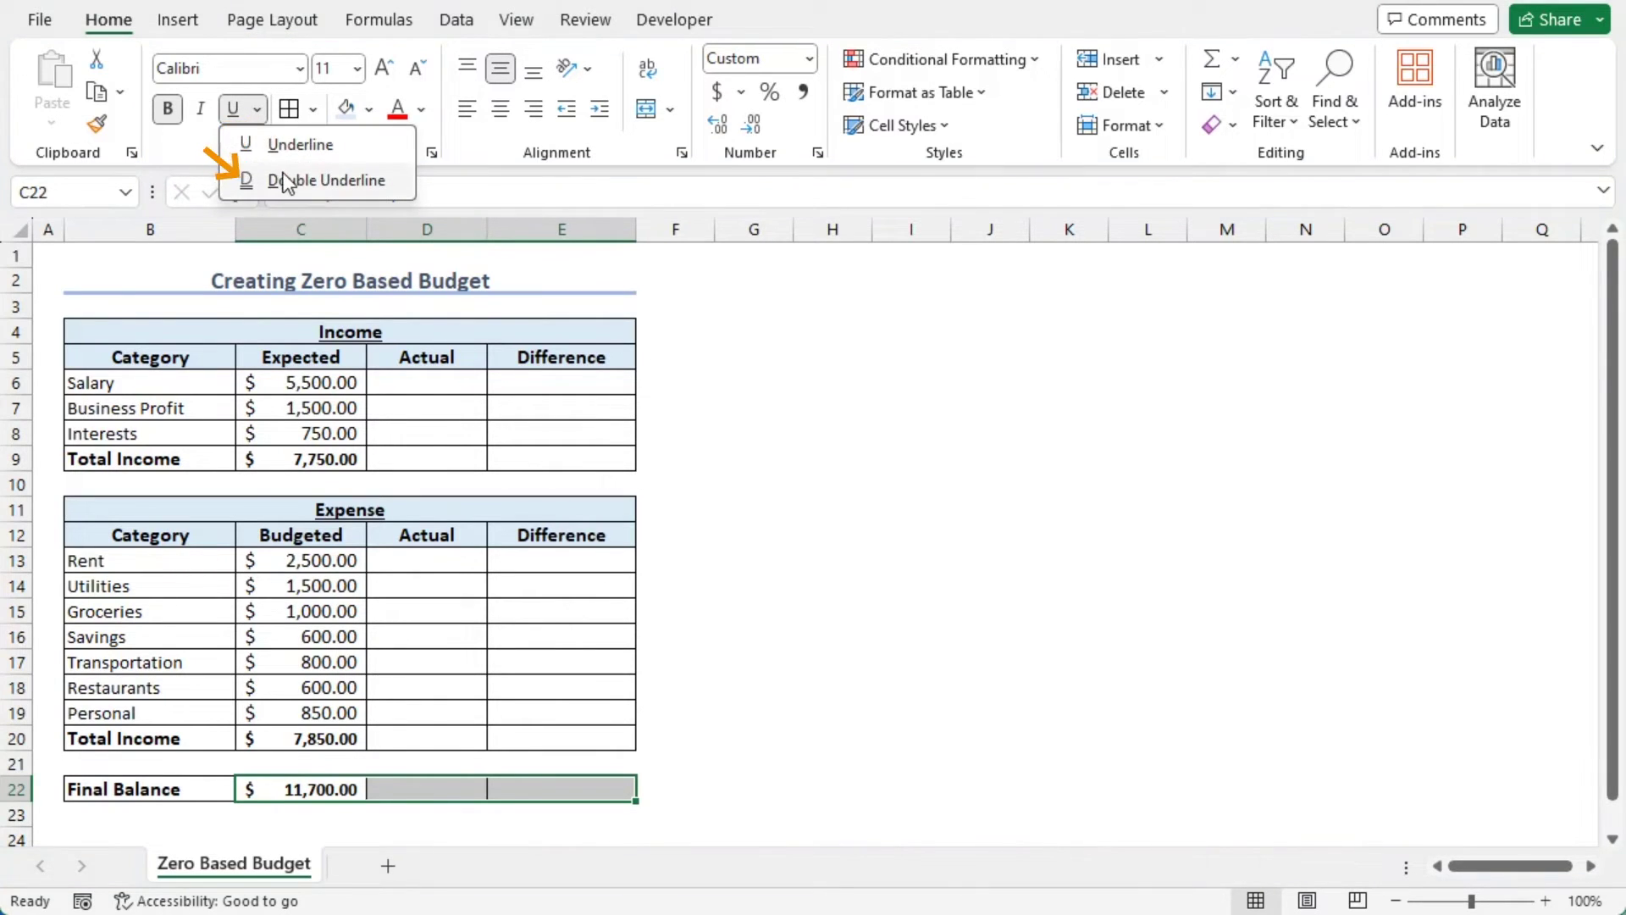
click(326, 179)
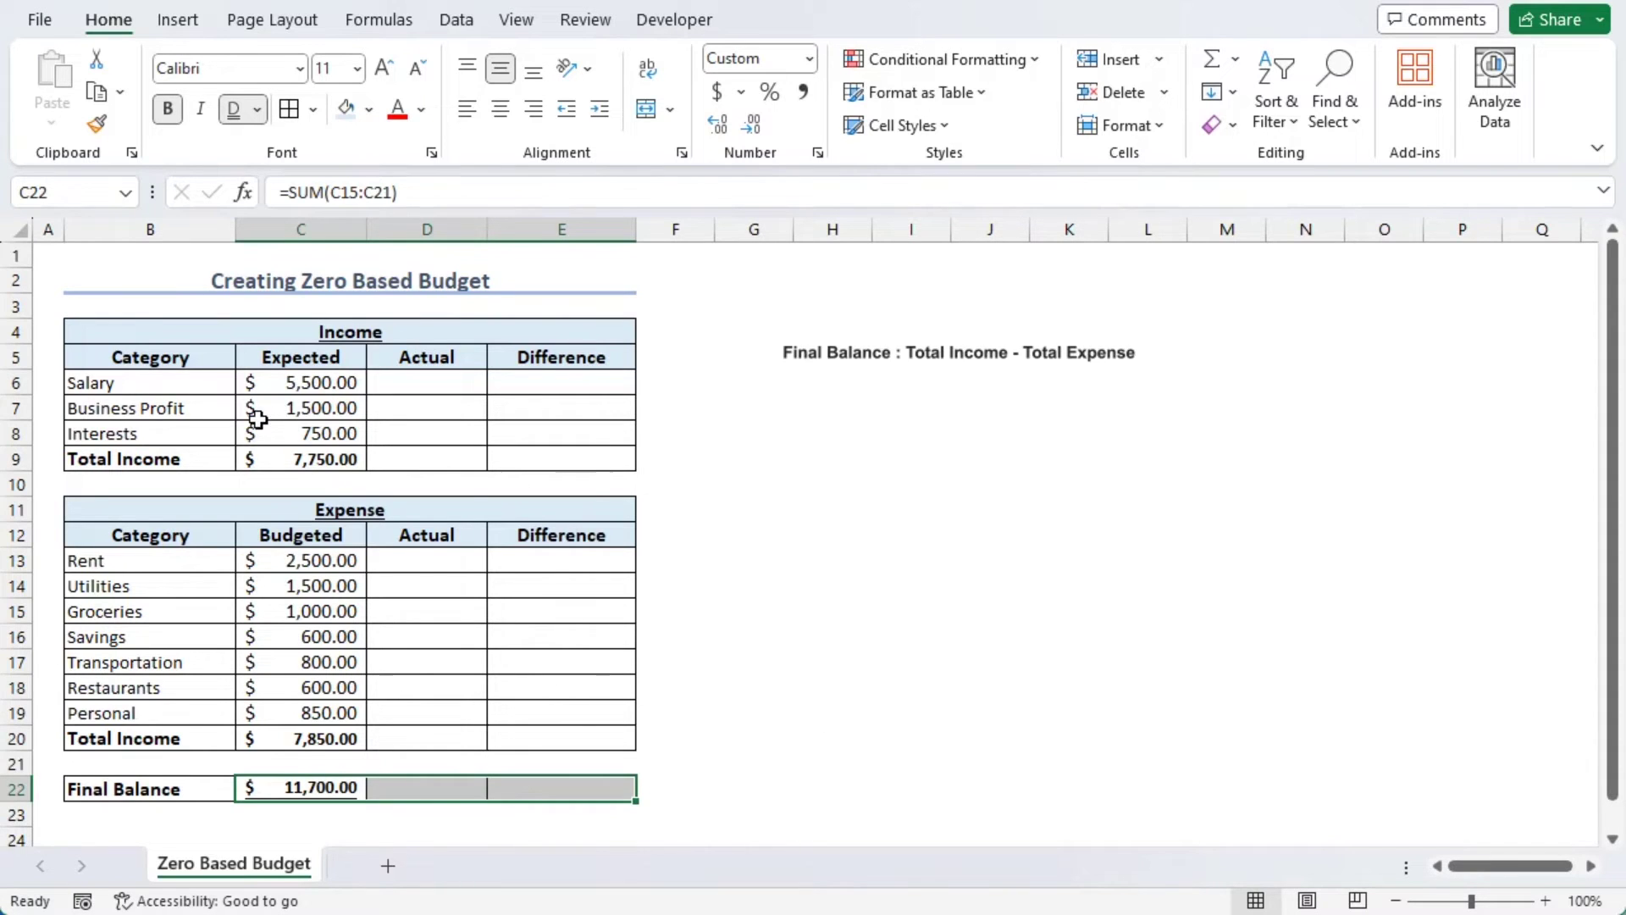
click(163, 736)
drag(398, 192, 321, 206)
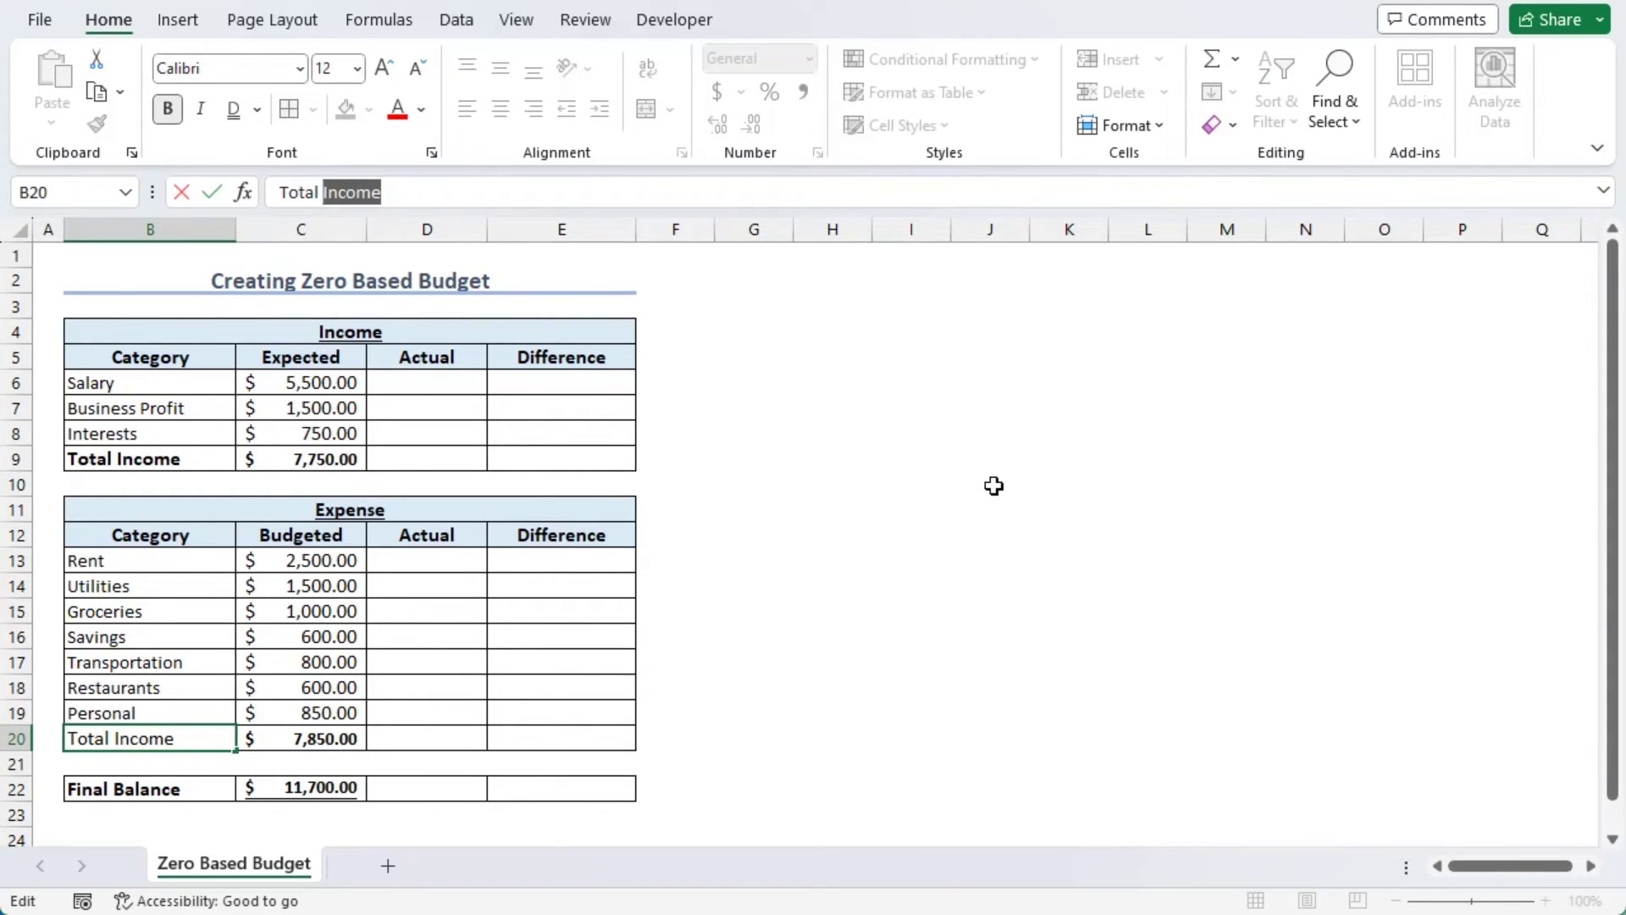
text(Expense)
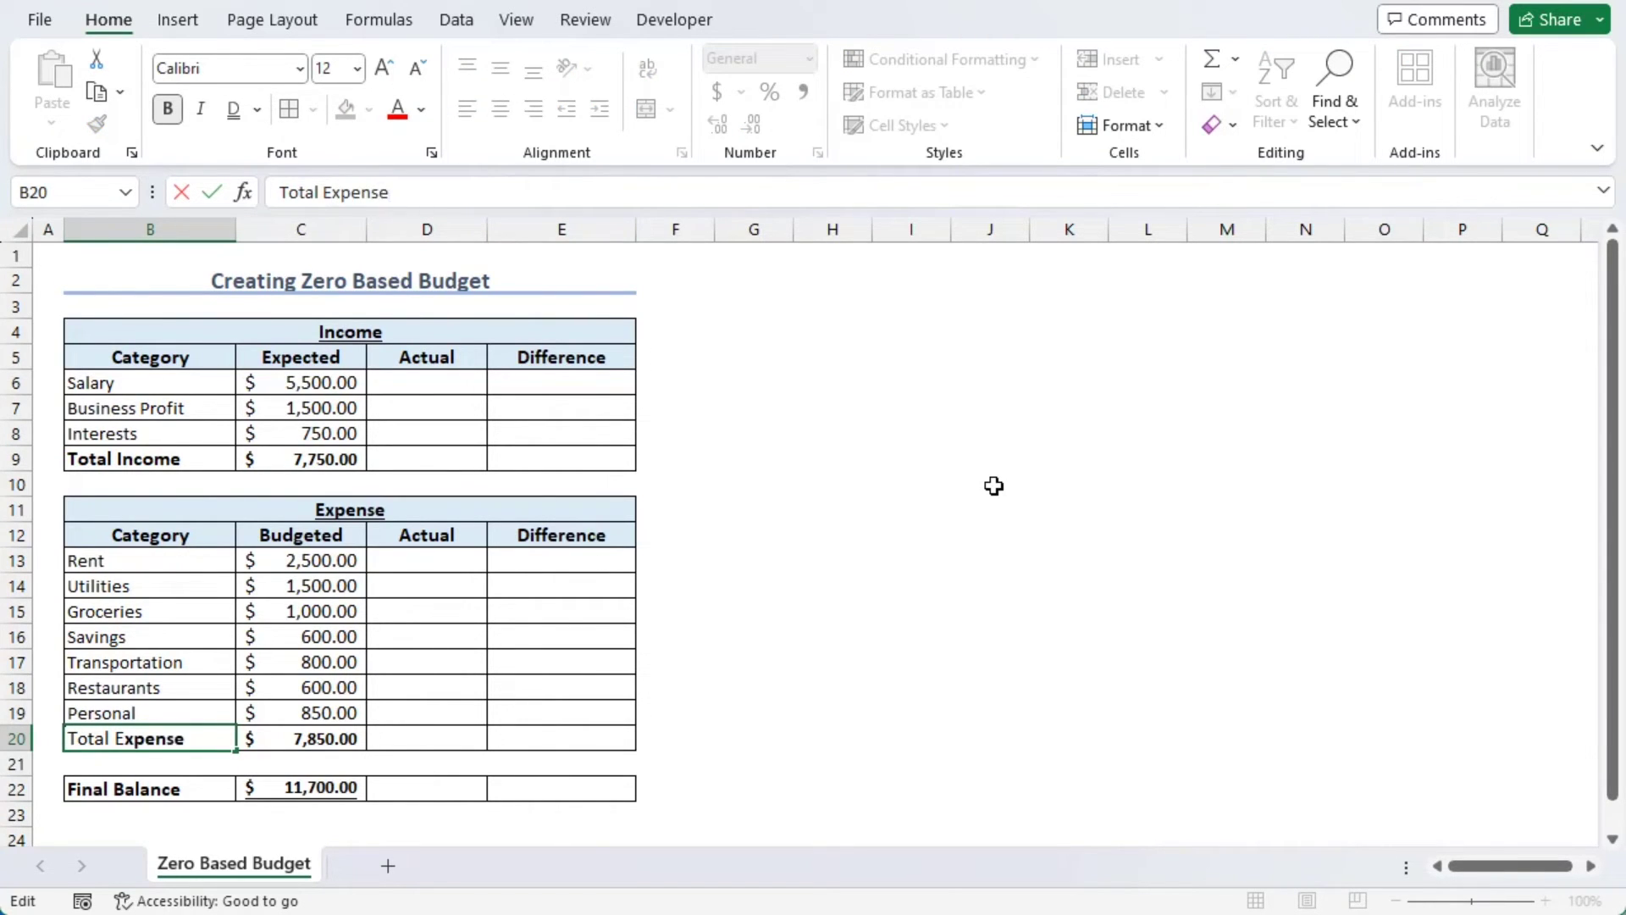
Step: Confirm the 'Total Expense' label and replace the Final Balance formula in C22 with =C9-C20
key(Return)
click(331, 776)
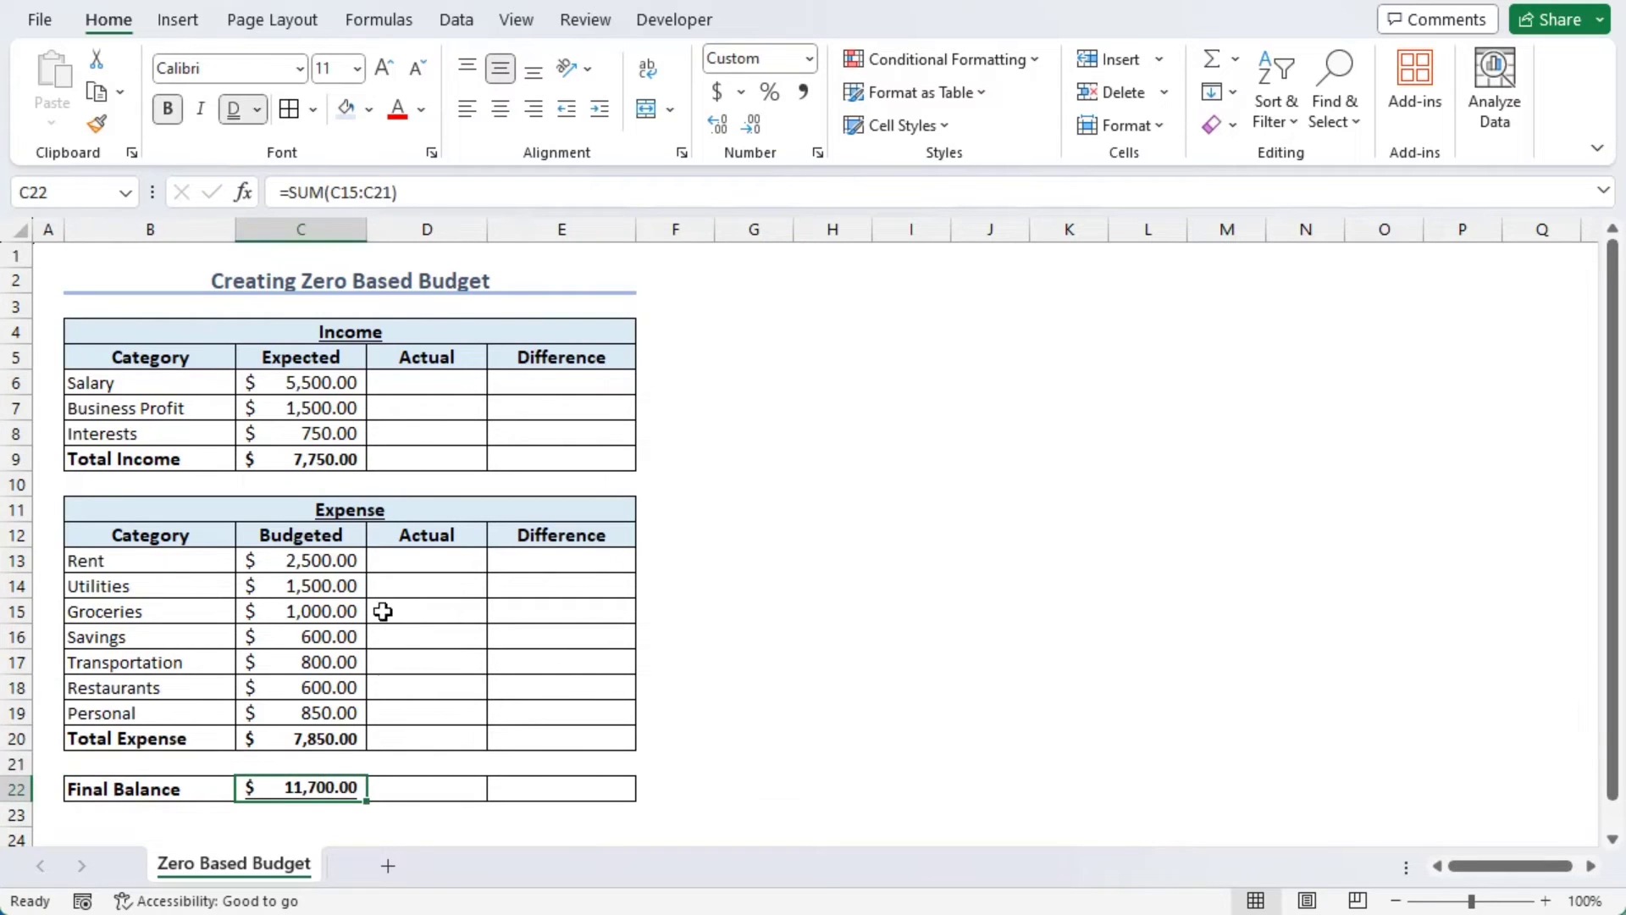
drag(439, 192, 211, 204)
text(=)
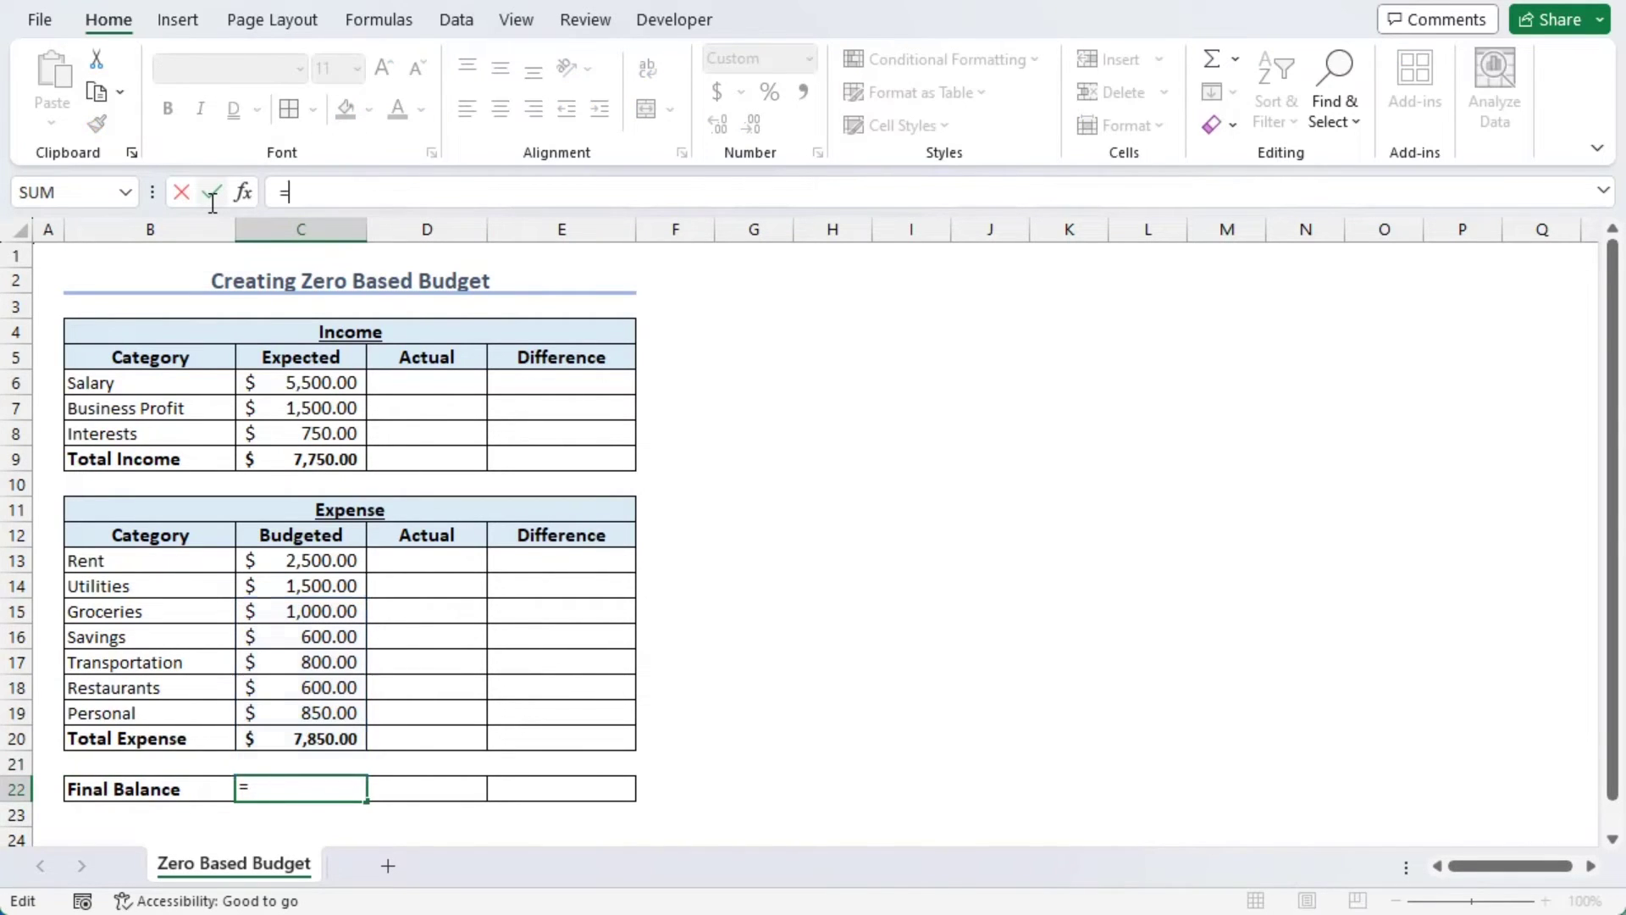
click(266, 456)
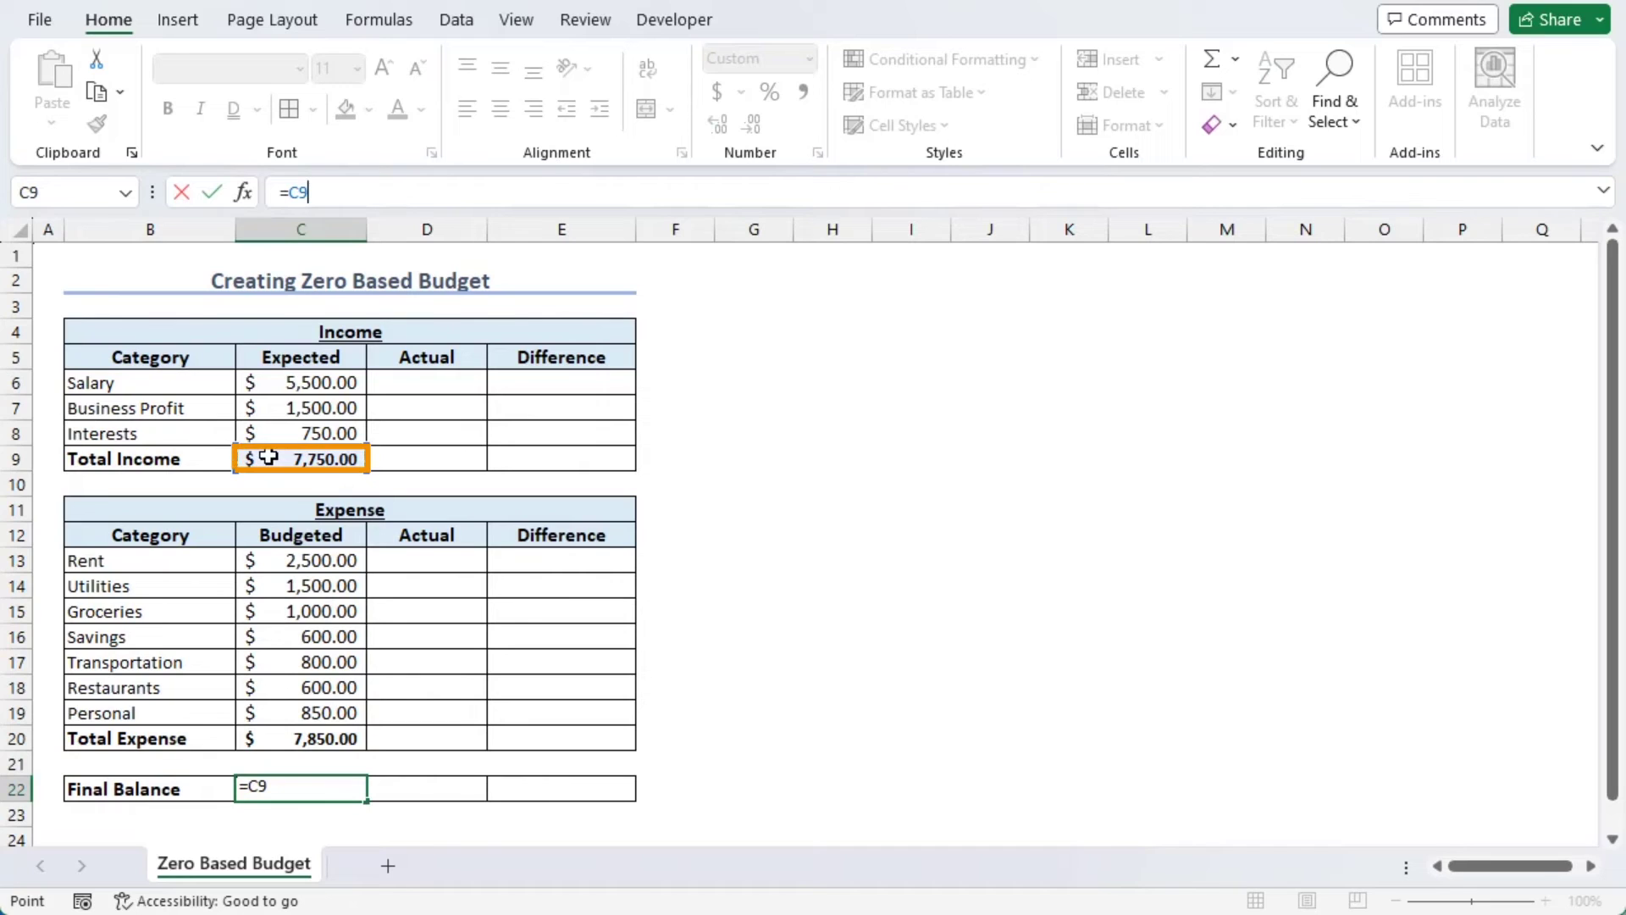
text(-)
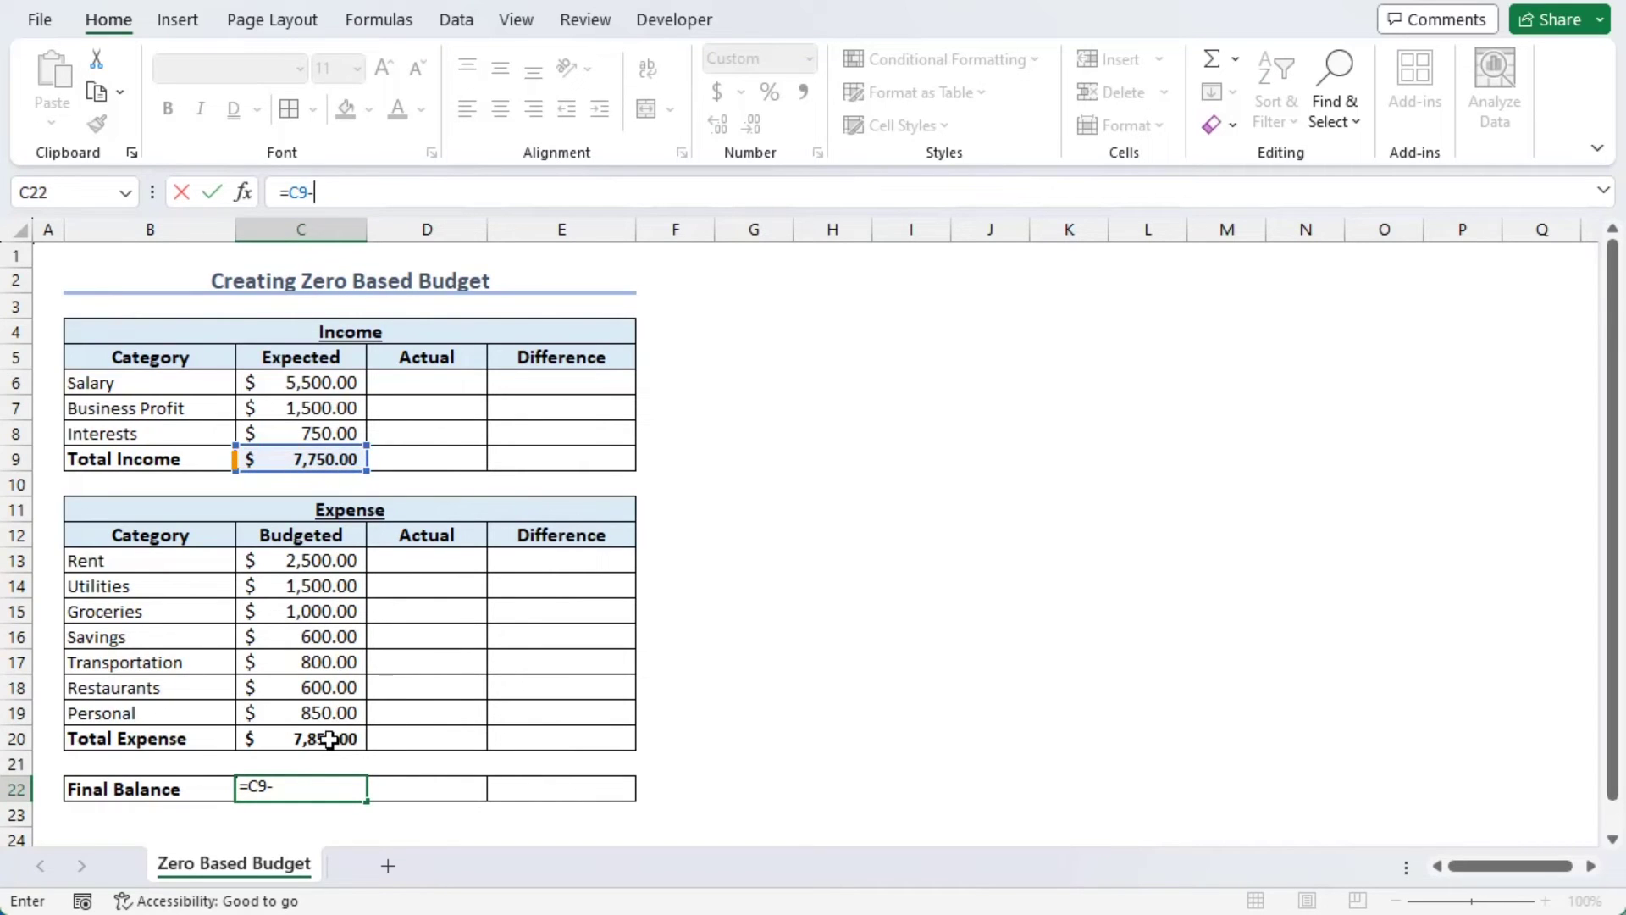
click(339, 738)
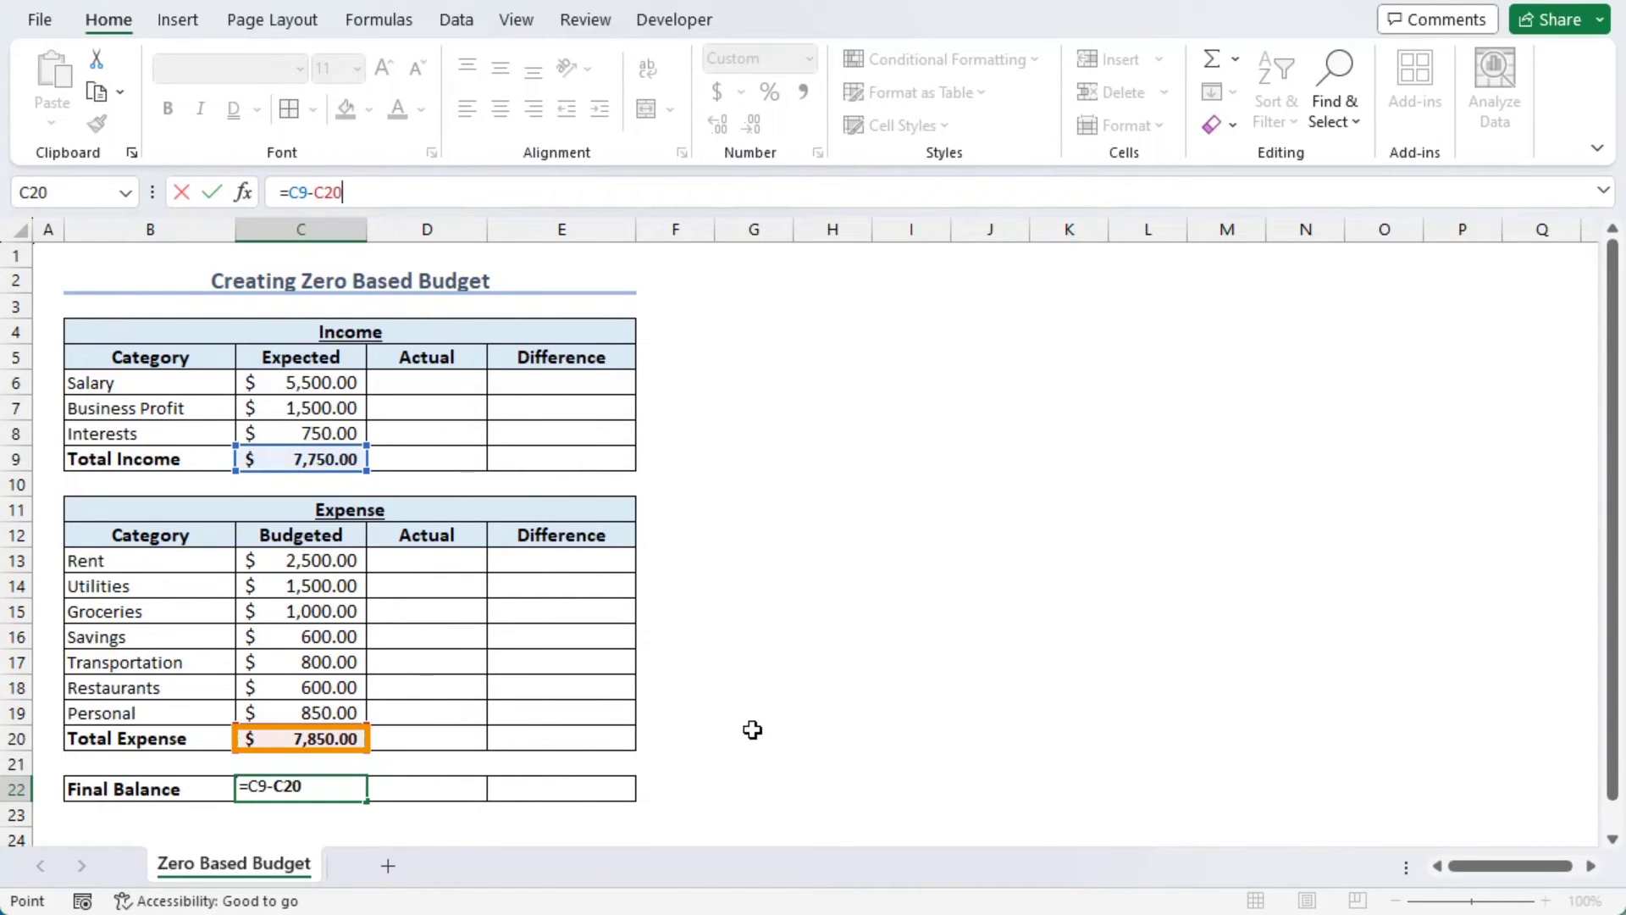
key(Return)
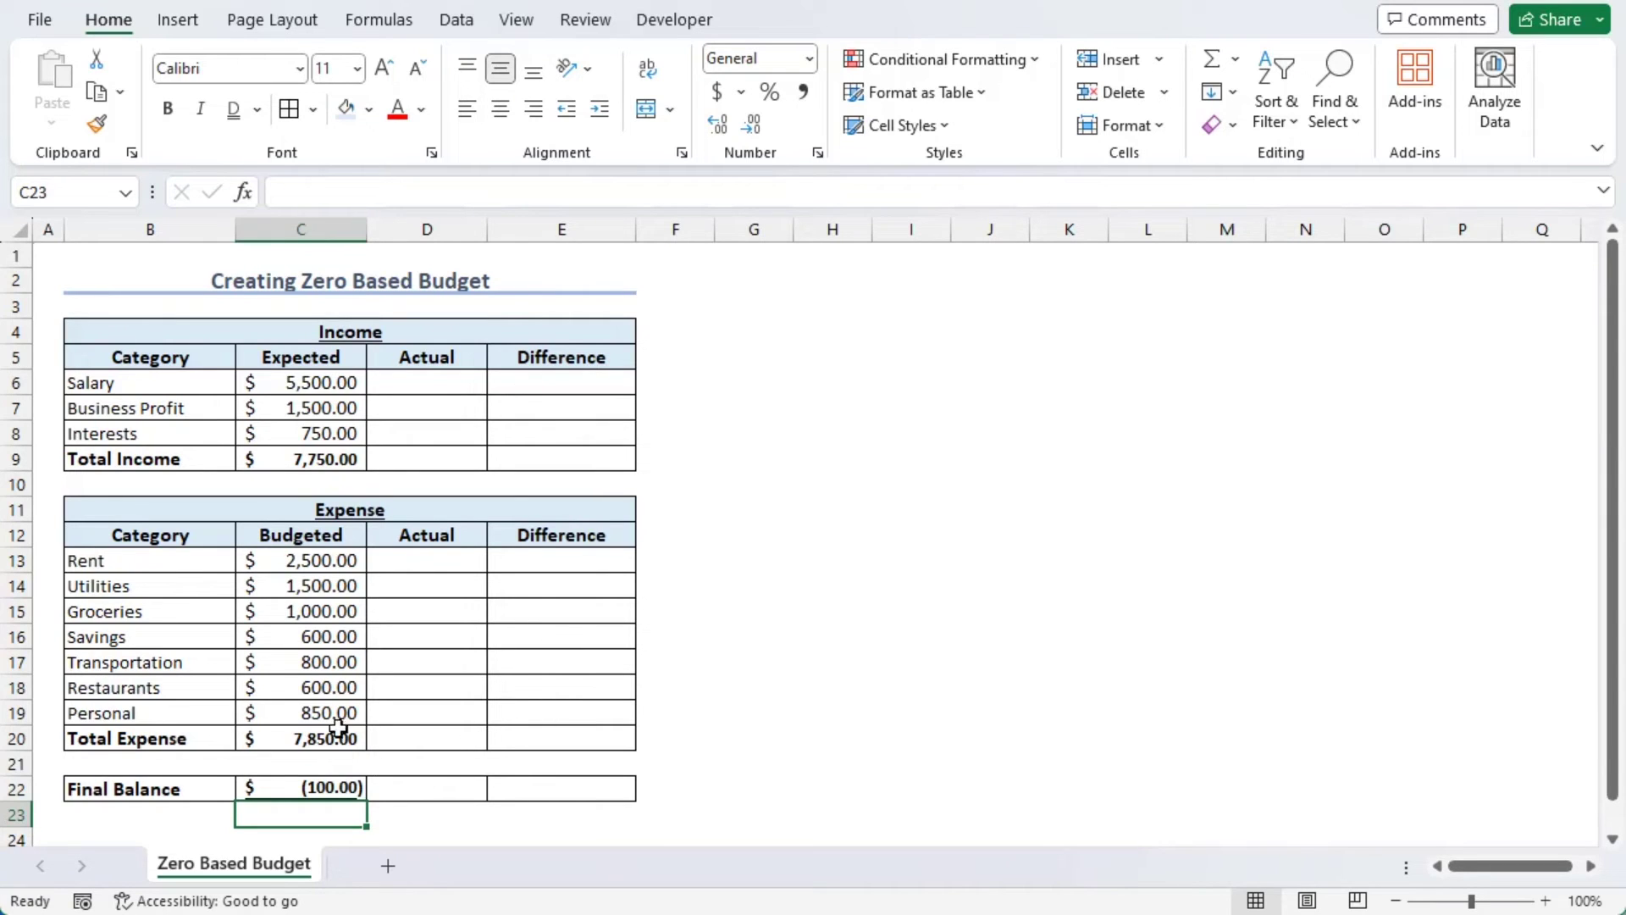
click(292, 683)
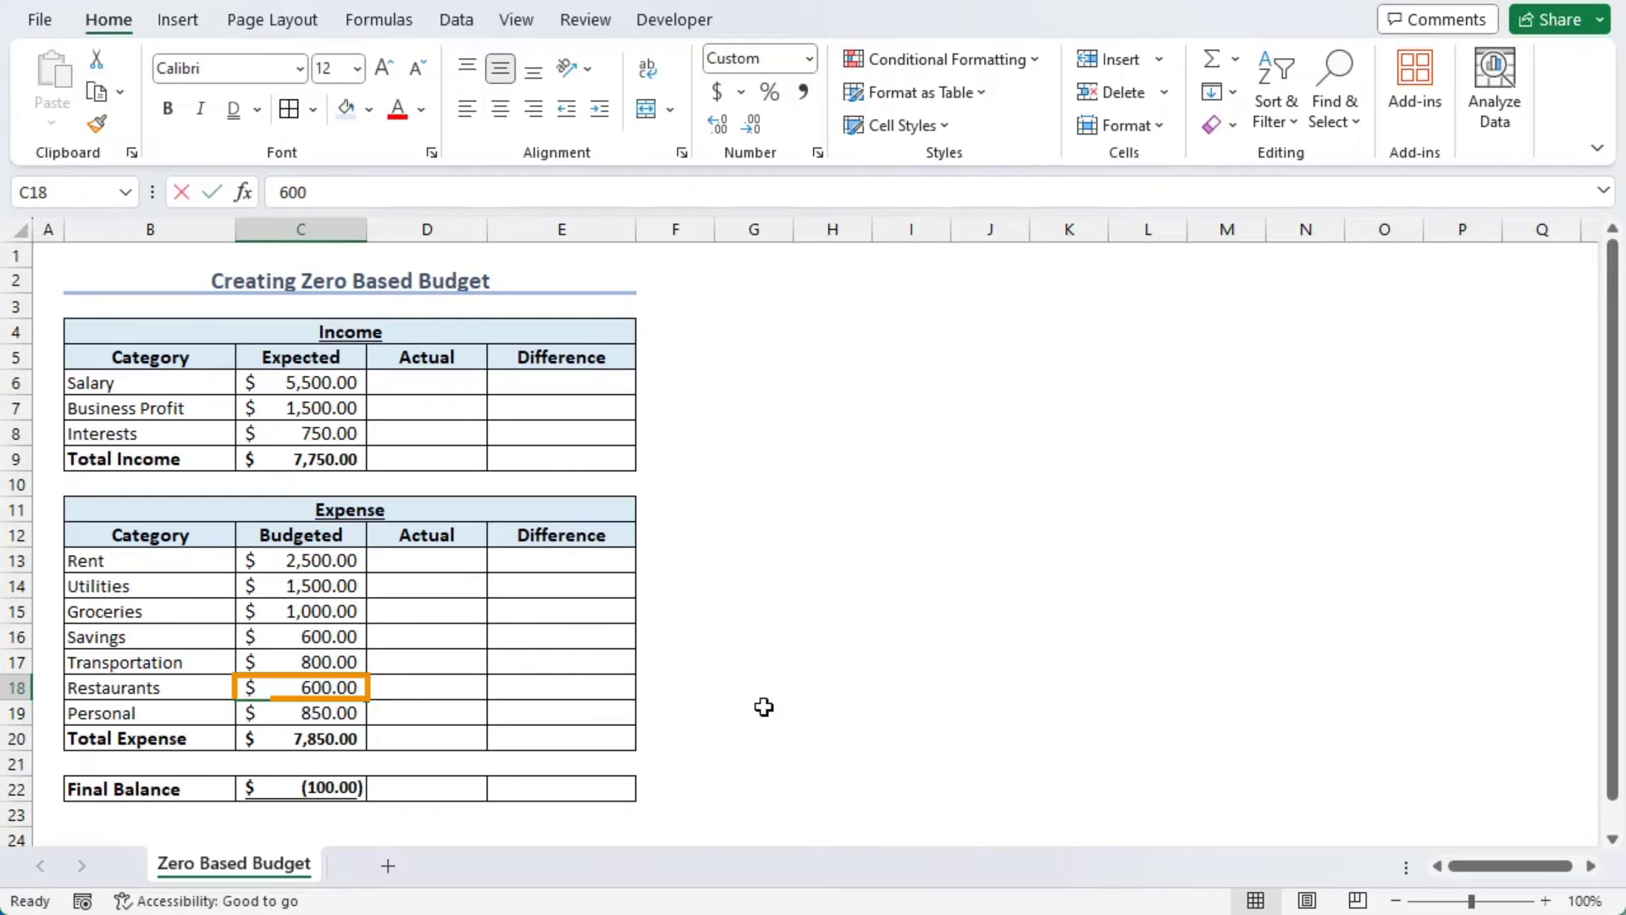
Step: Change the Restaurants budget to 550 and Personal to 800, bringing the Final Balance to zero
text(550)
key(Return)
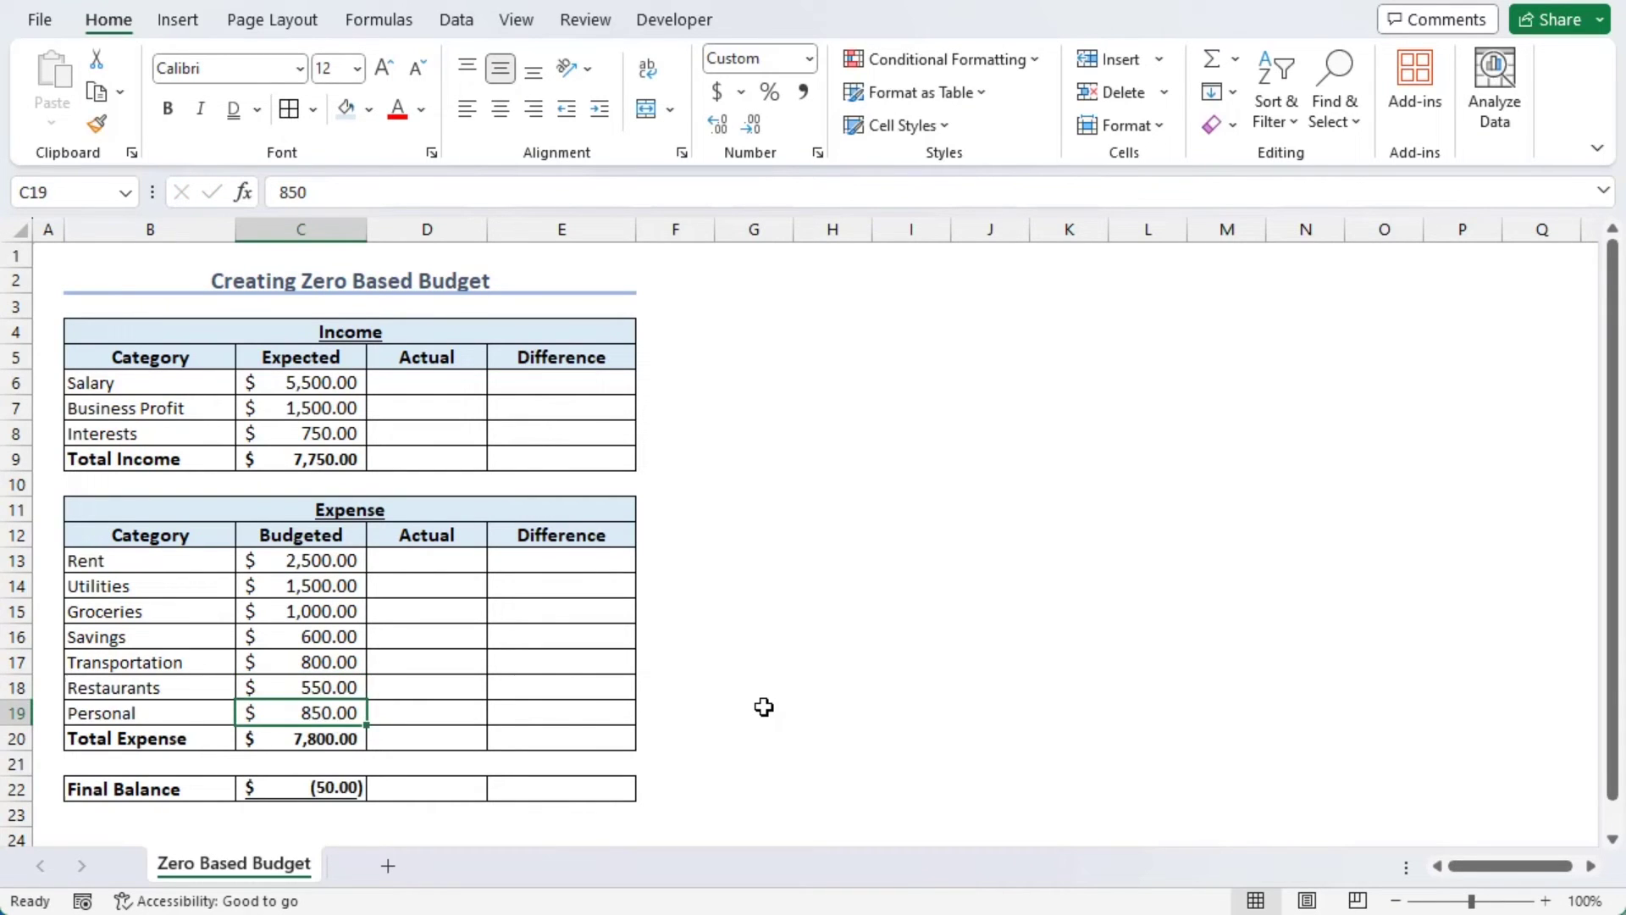
text(8)
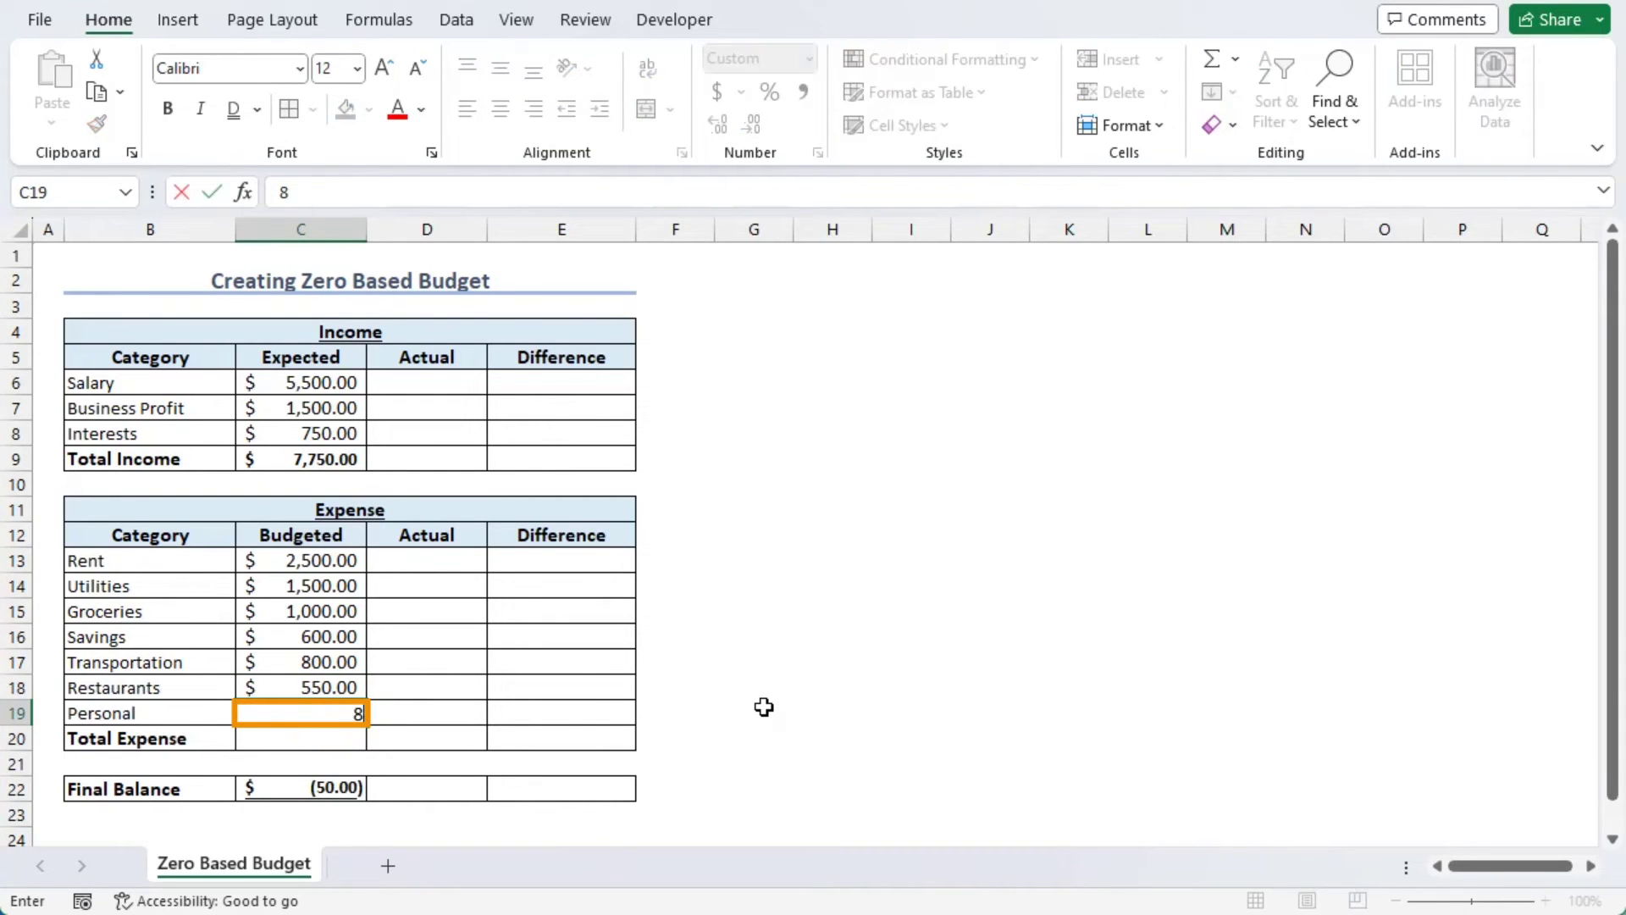
key(Return)
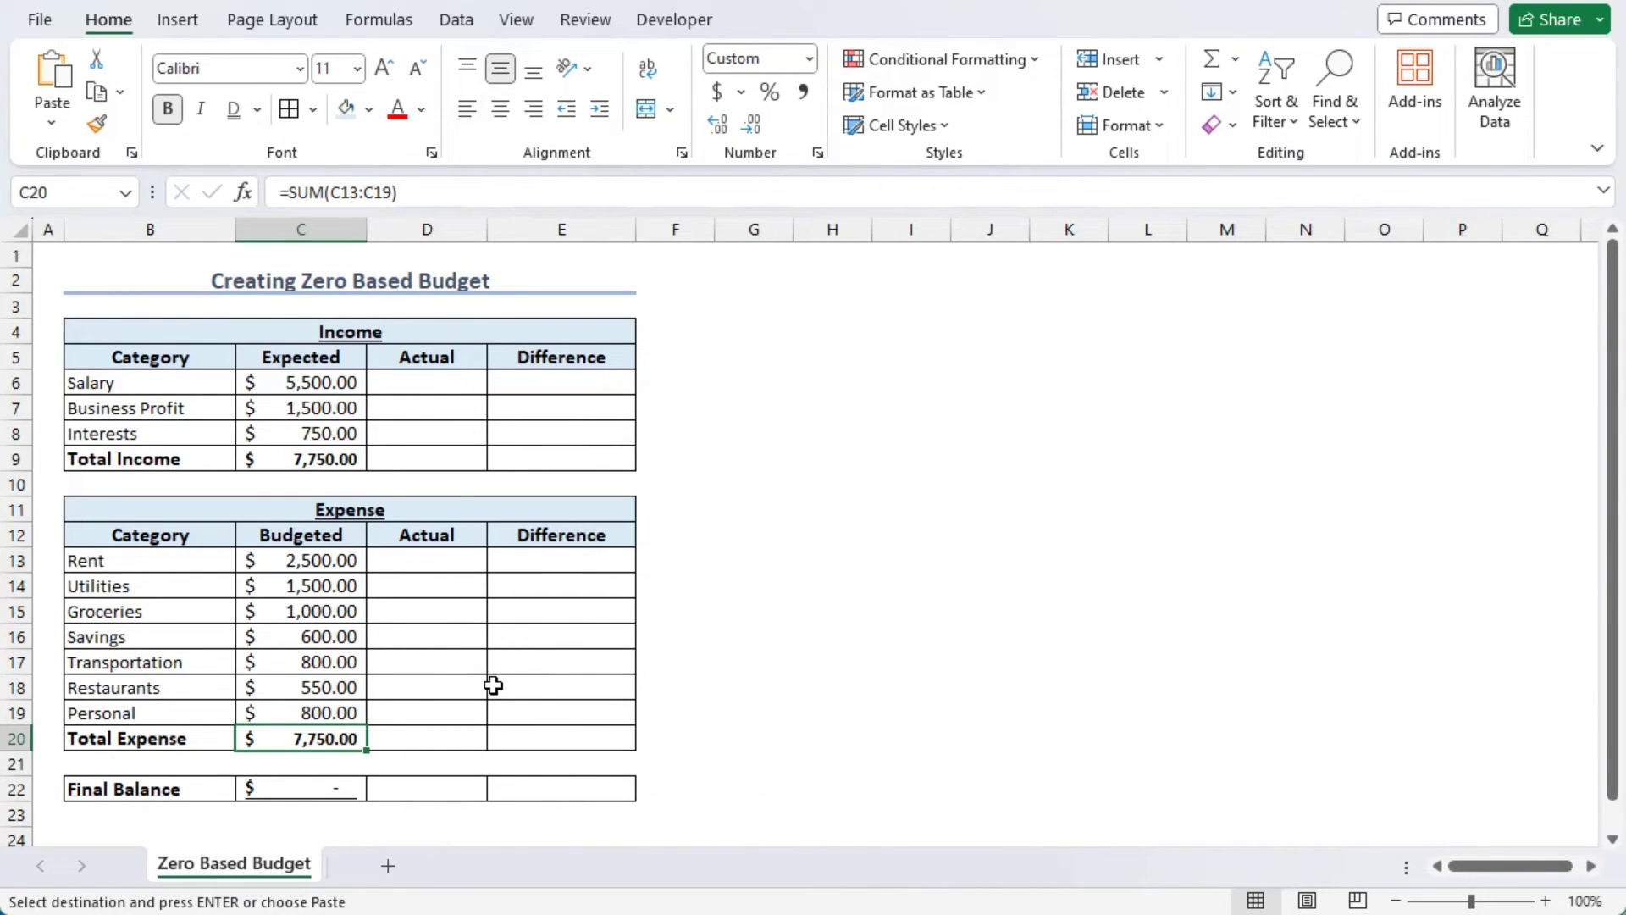
click(444, 384)
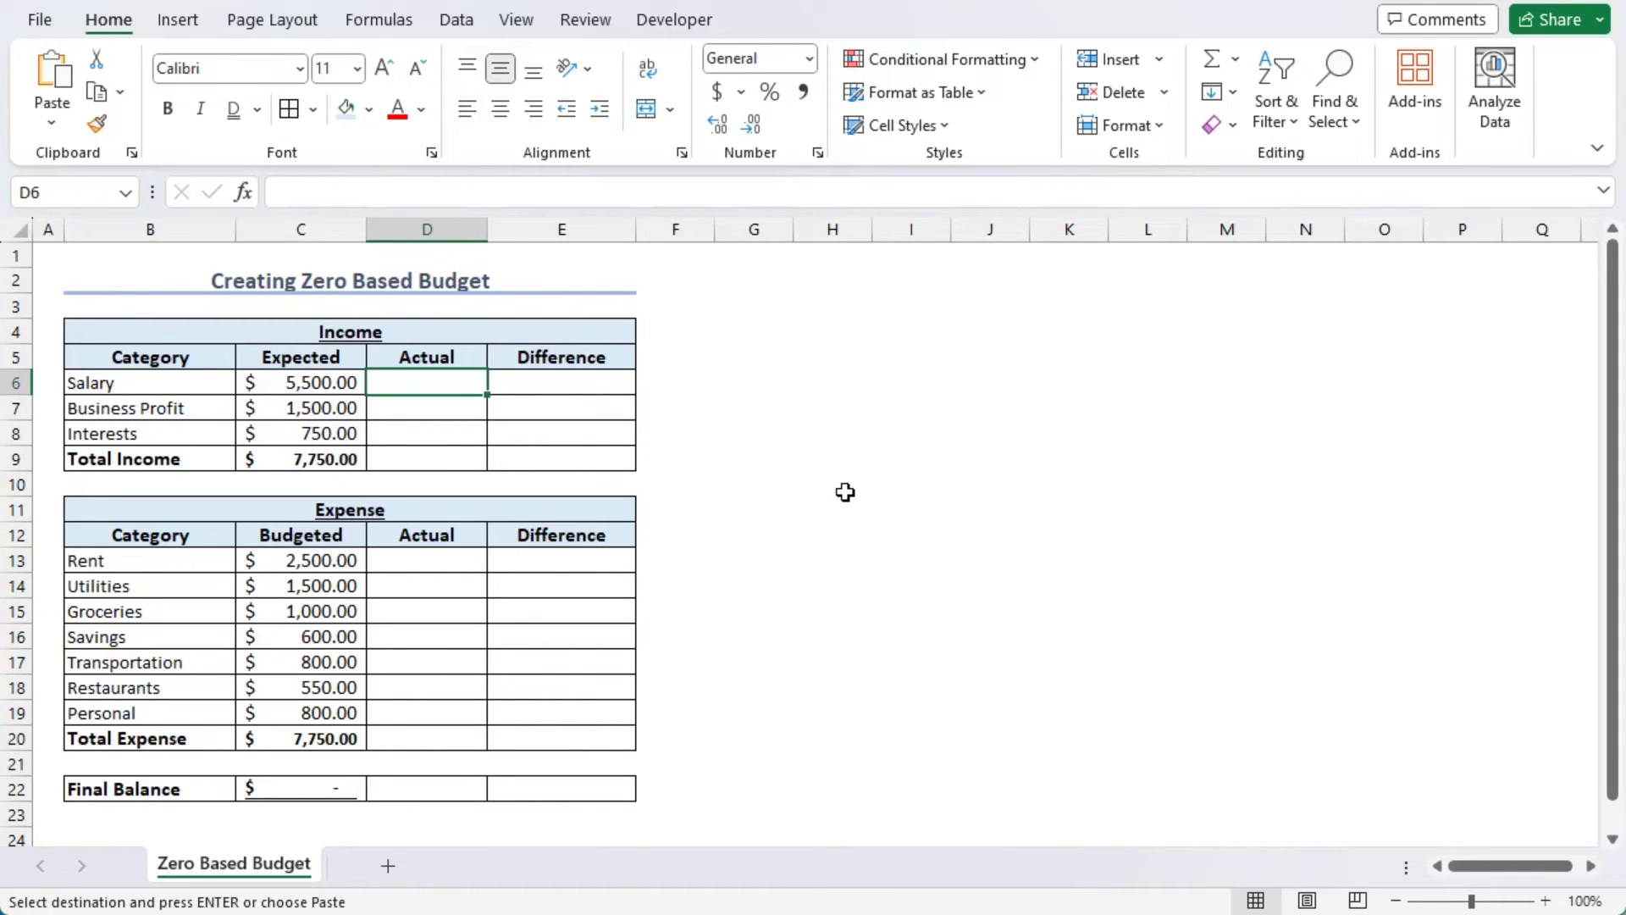
Step: Paste actual figures into D6:D8 and D13:D19, and extend the income total into D9 (7,800.00)
key(ctrl+v)
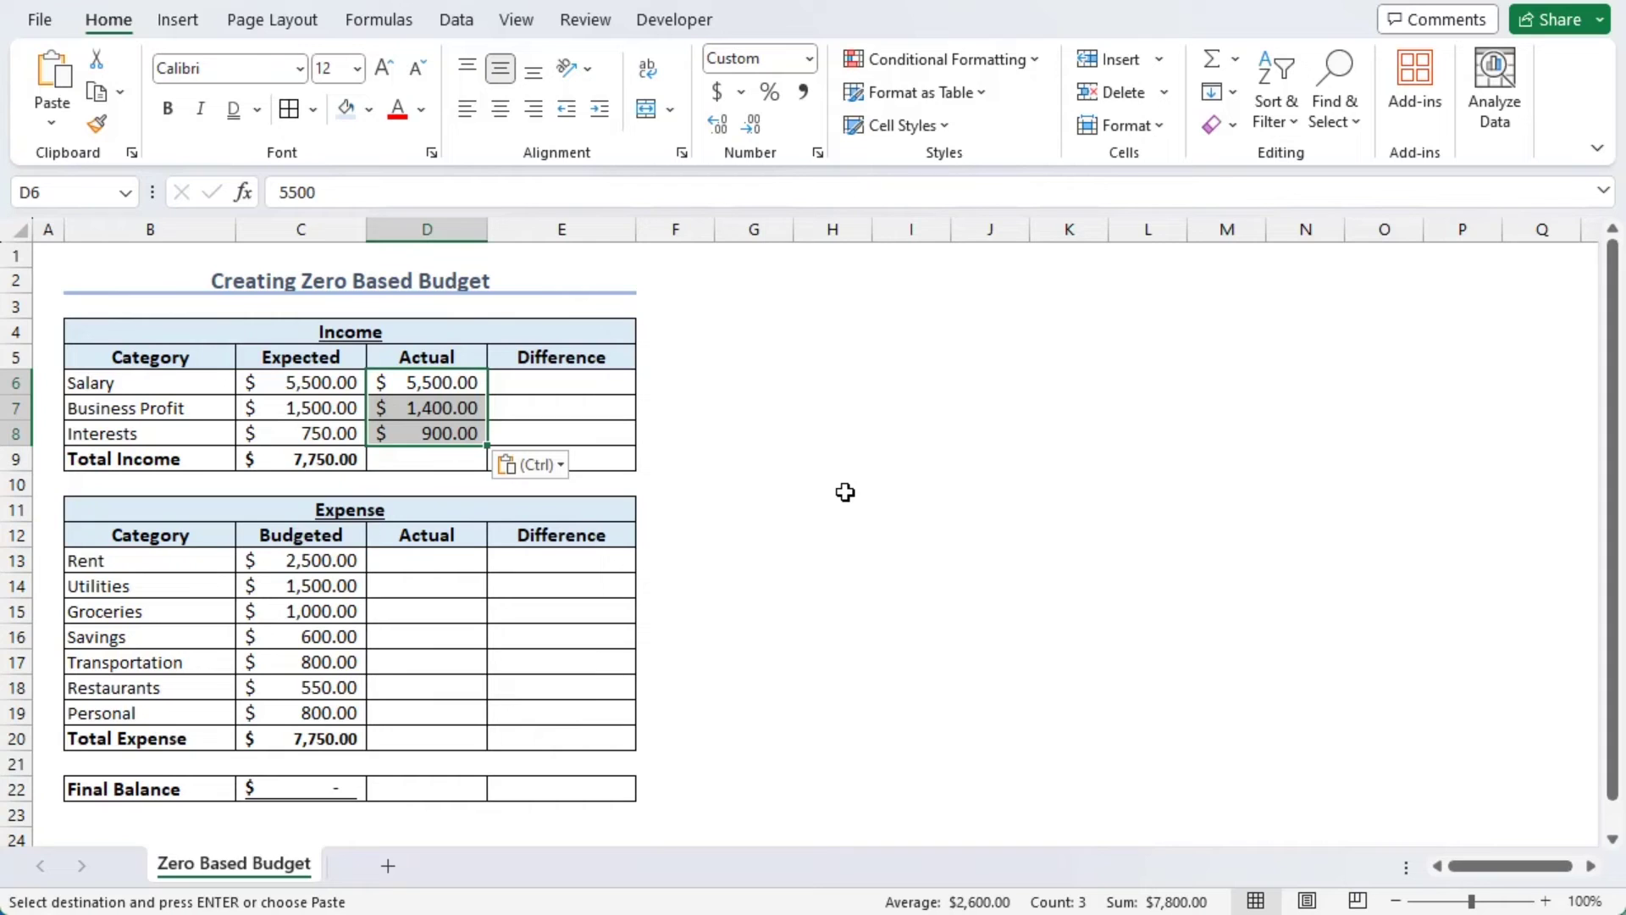
click(443, 562)
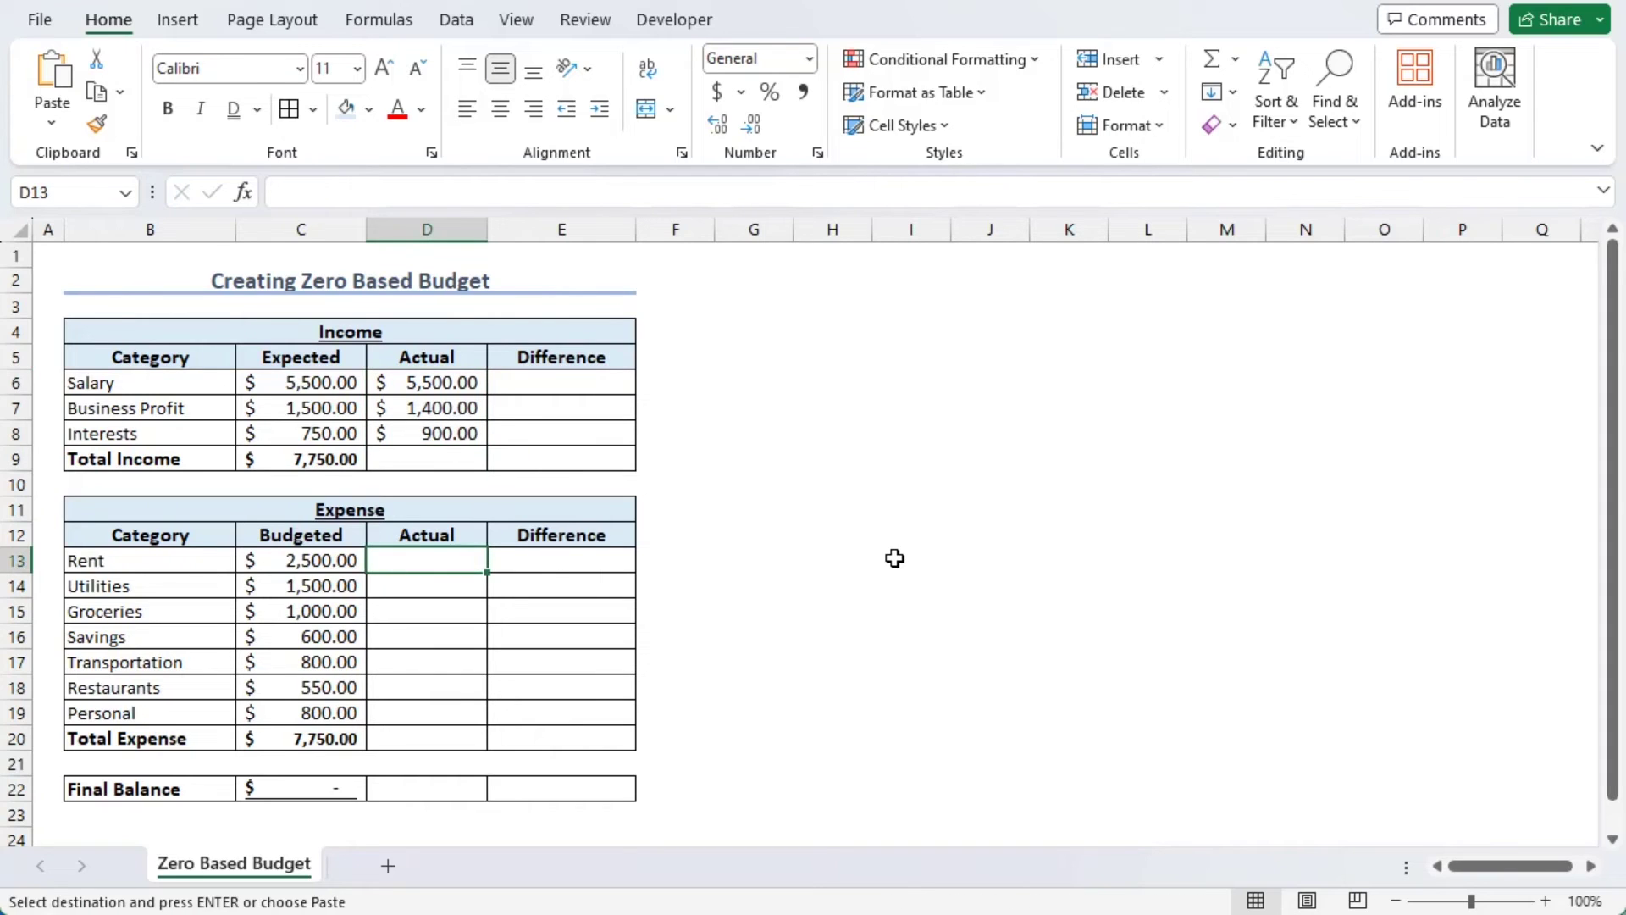
text($ 2,500.00 $ 1,450.00 $ 1,050.00 $ 600.00 $ 900.00 $ 600.00 $ 700.00)
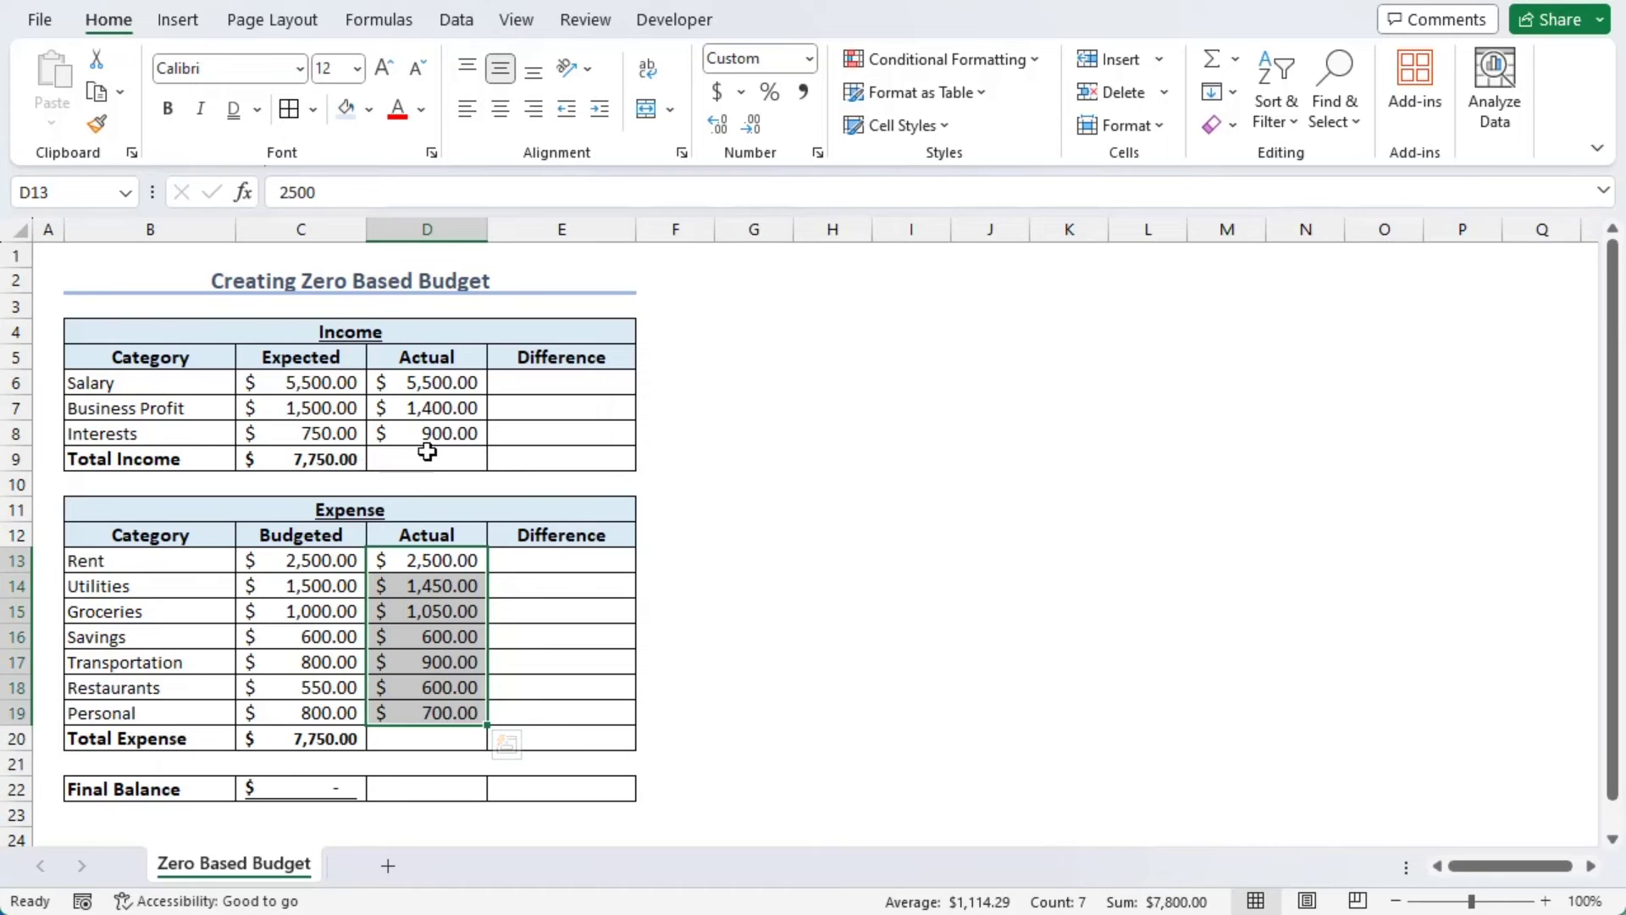
click(336, 459)
drag(368, 469, 482, 464)
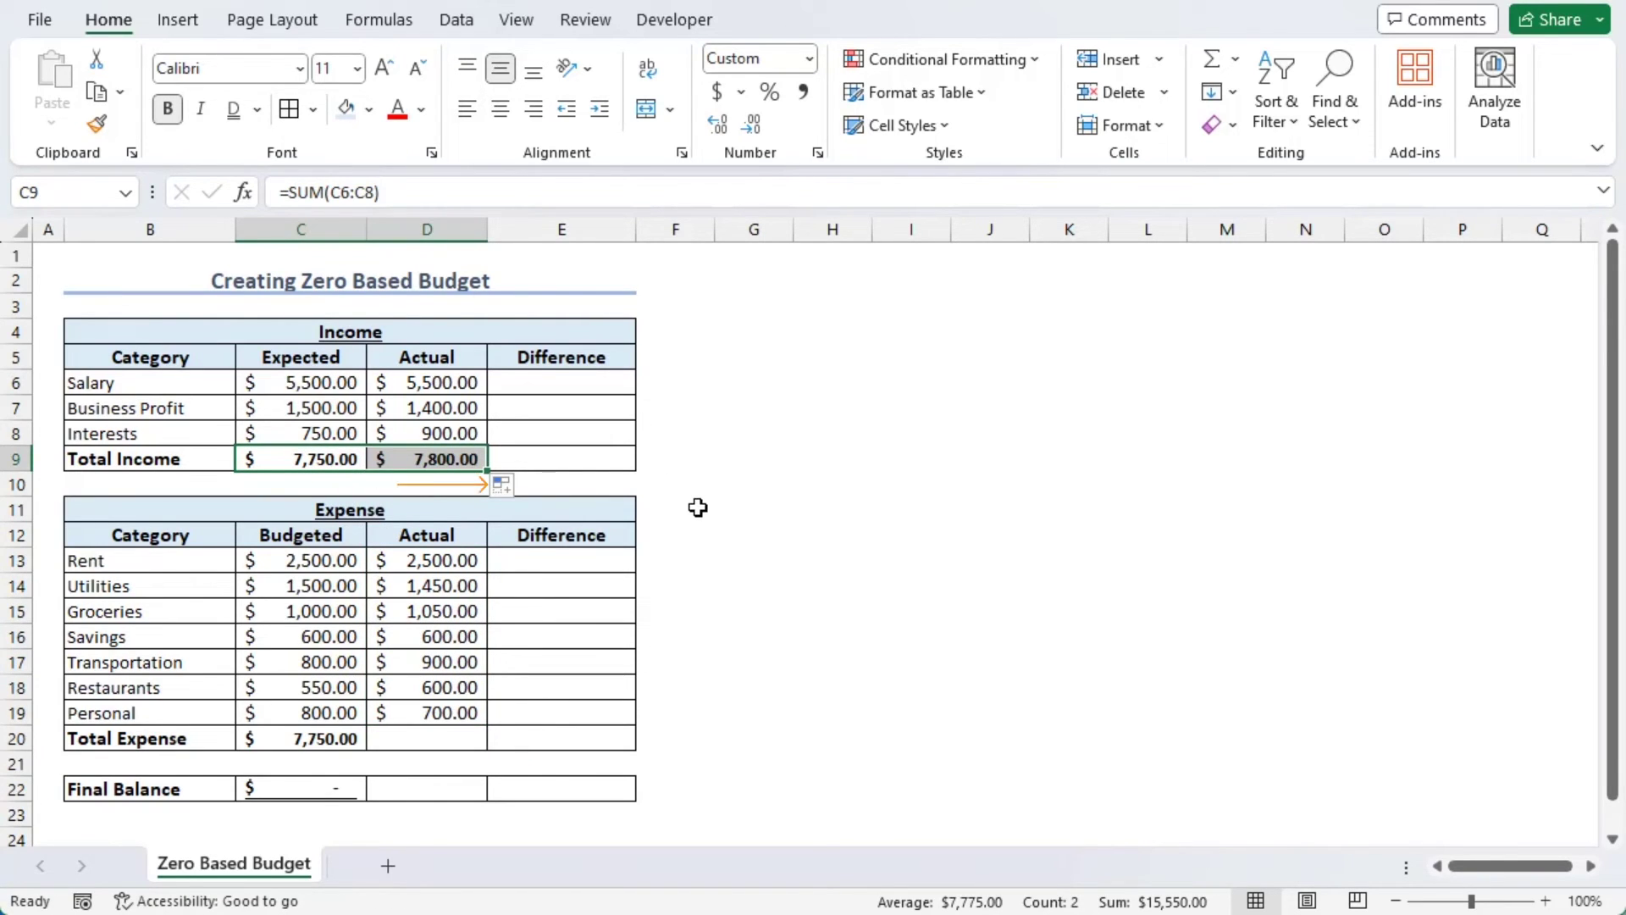
Step: Fill the Total Expense sum from C20 into D20 and the Final Balance formula from C22 into D22
click(316, 748)
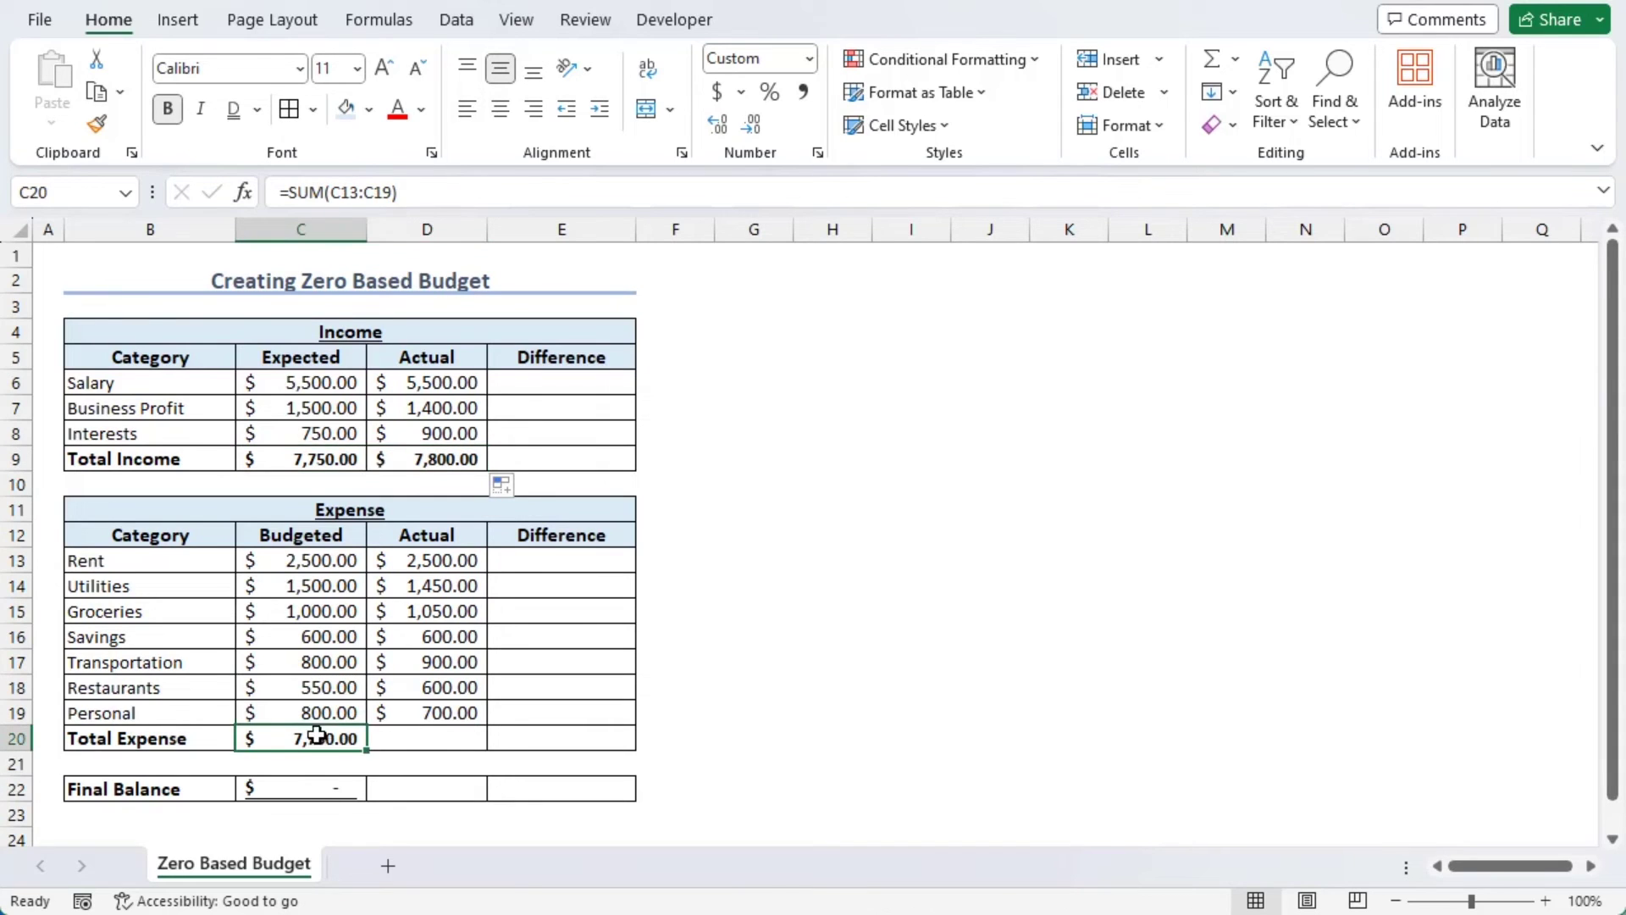
drag(364, 748, 461, 744)
click(338, 786)
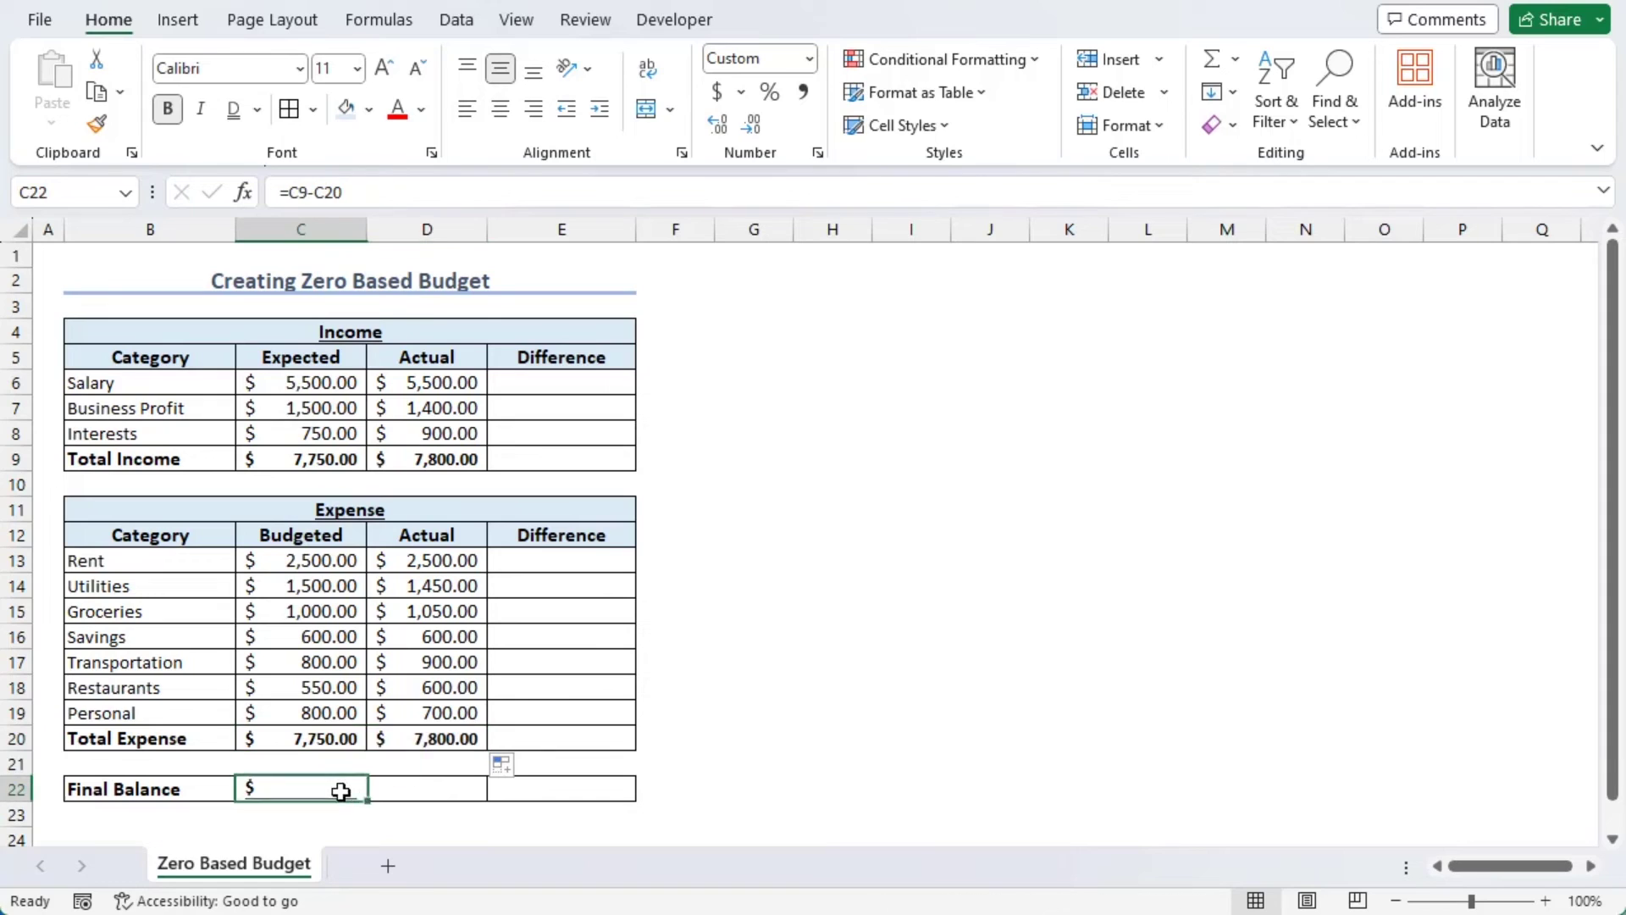
drag(370, 799, 468, 796)
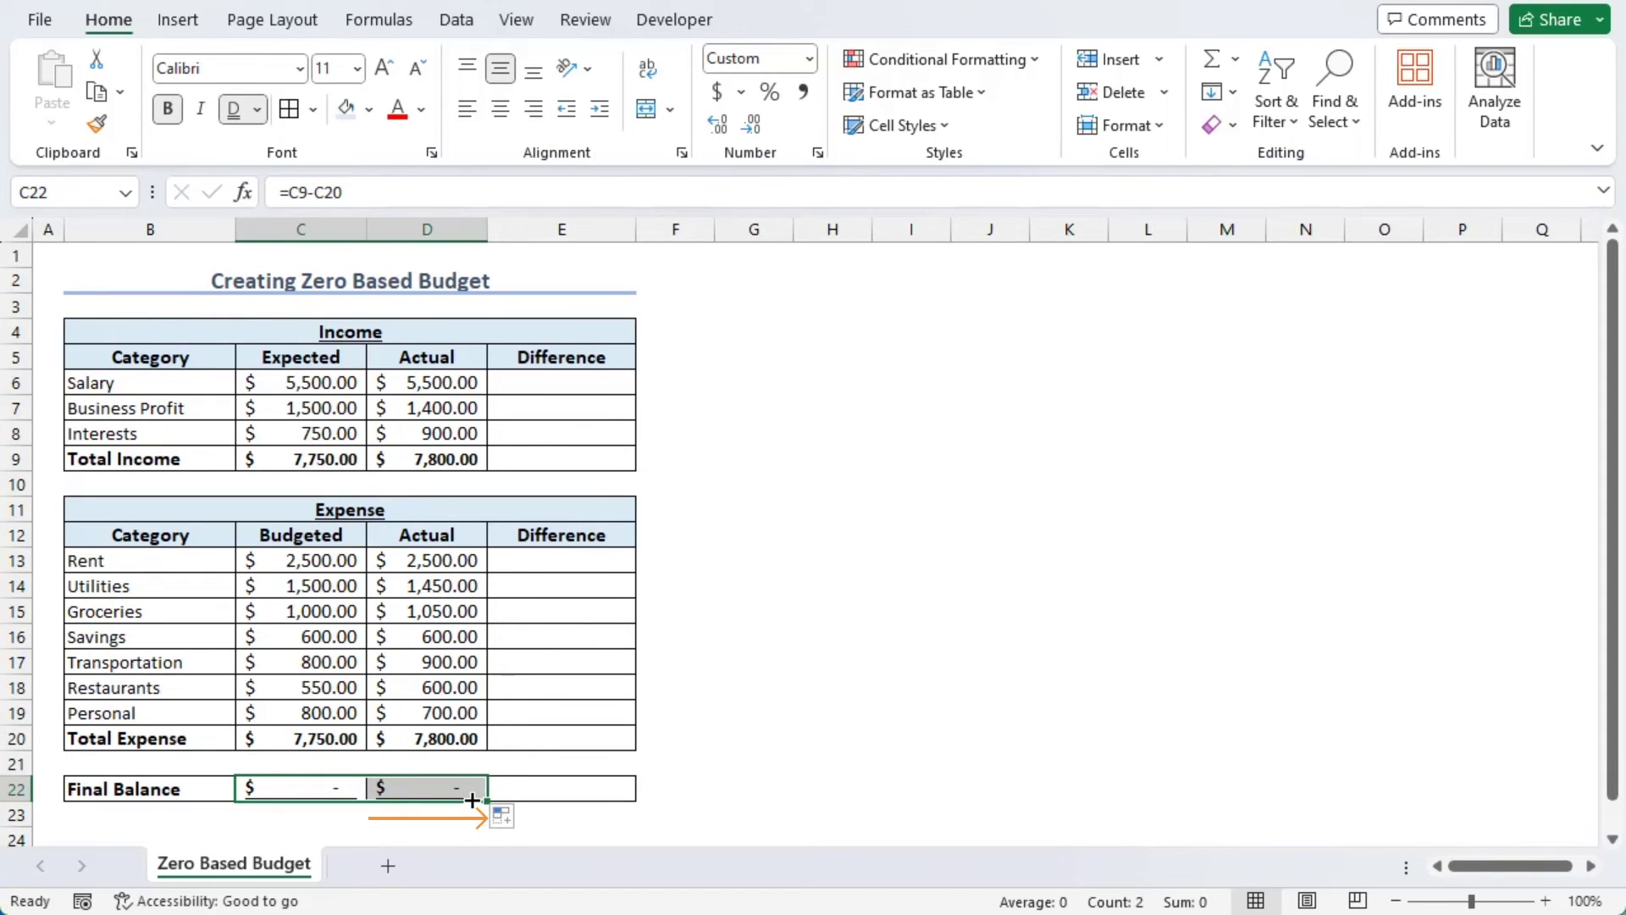
click(581, 813)
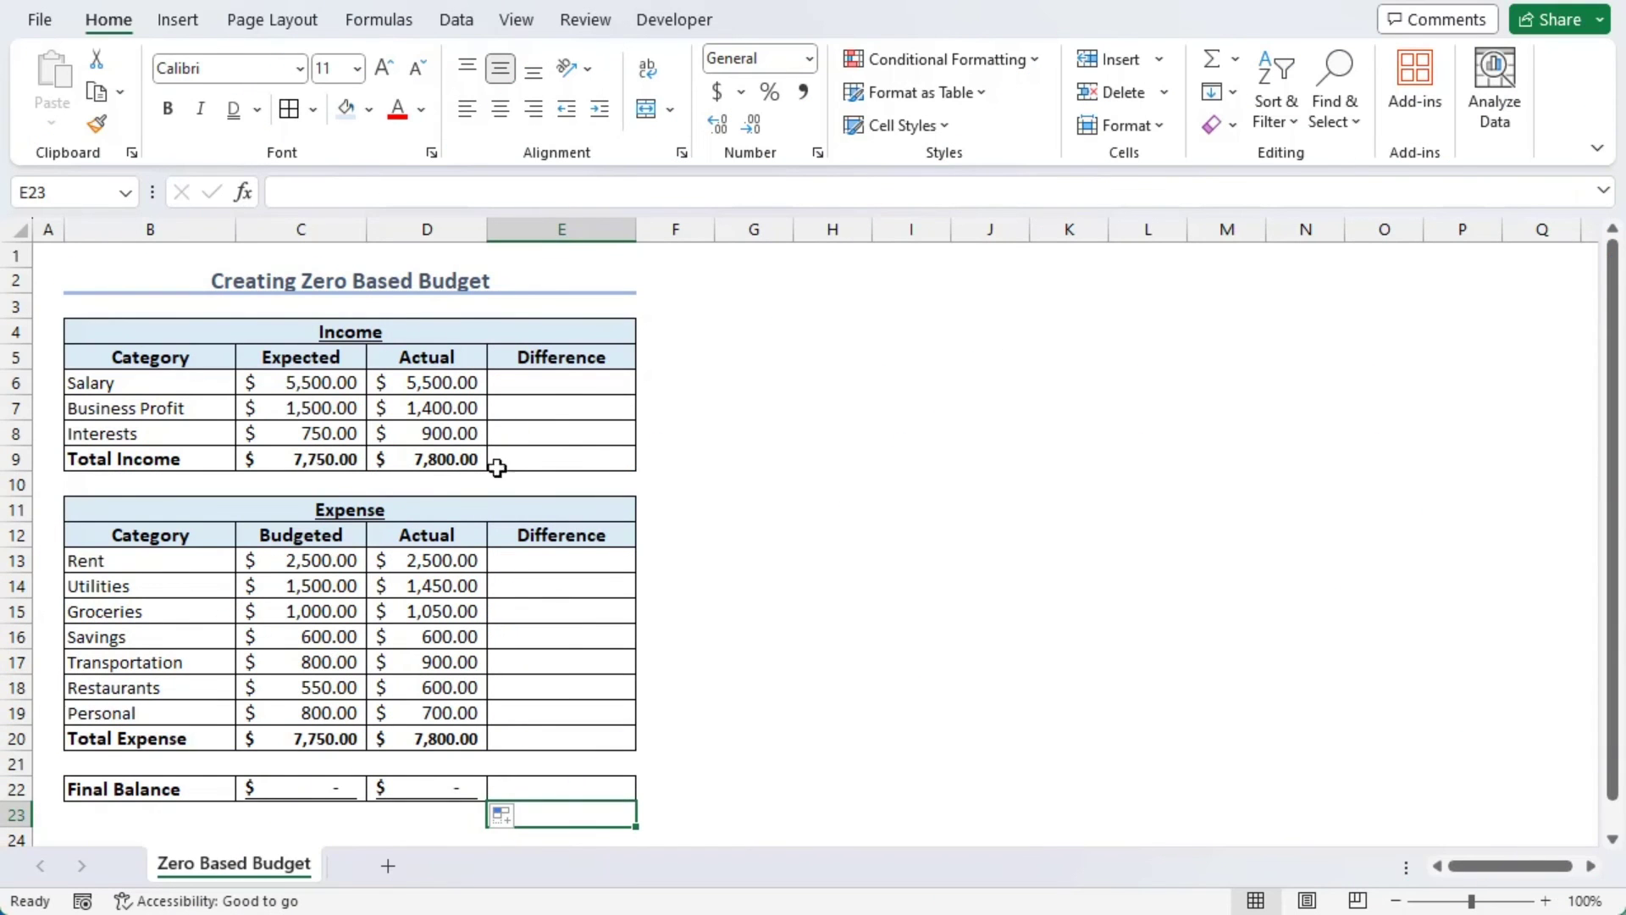
Step: Enter =D13-C13 into all Difference cells E6:E8 and E13:E19 at once with Ctrl+Enter
click(579, 382)
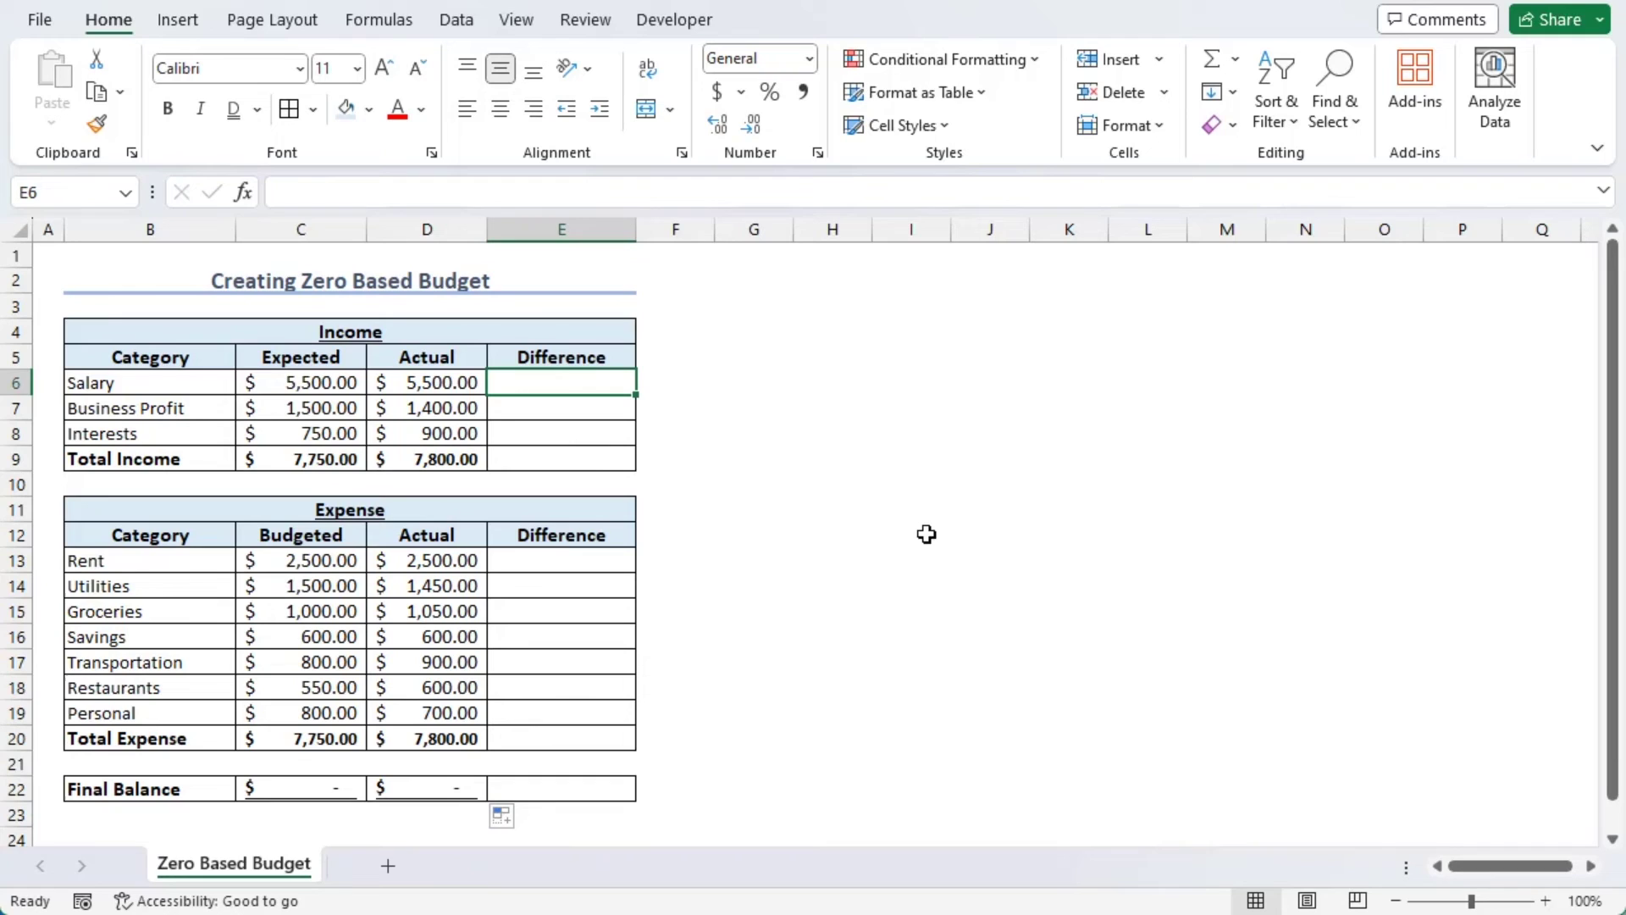
drag(574, 382, 570, 436)
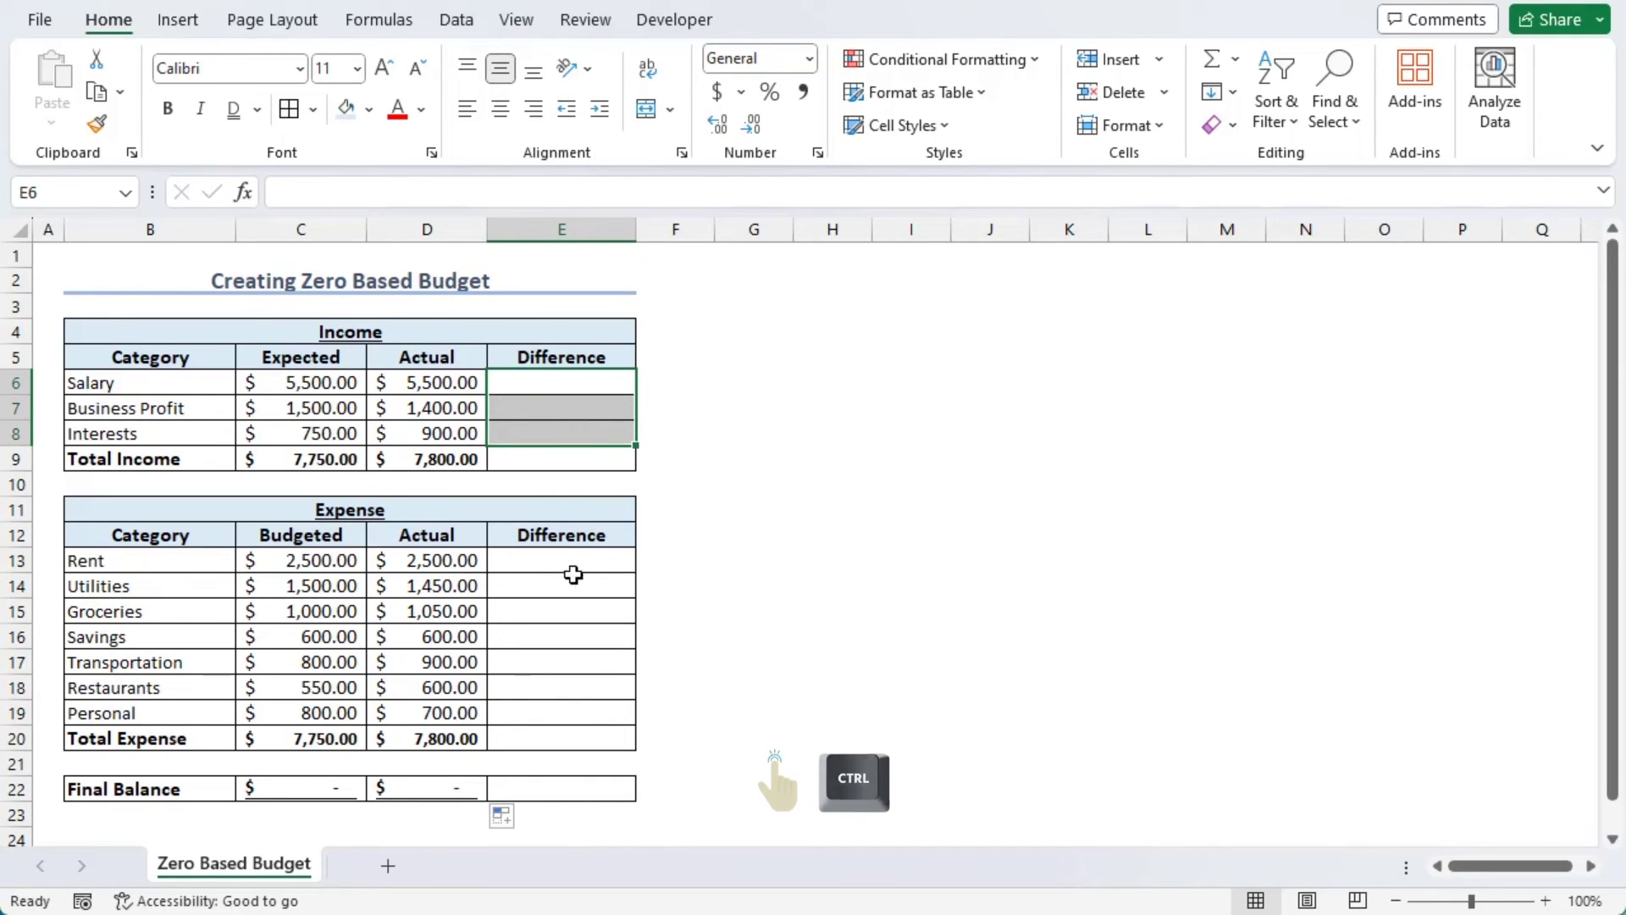
drag(563, 561, 562, 704)
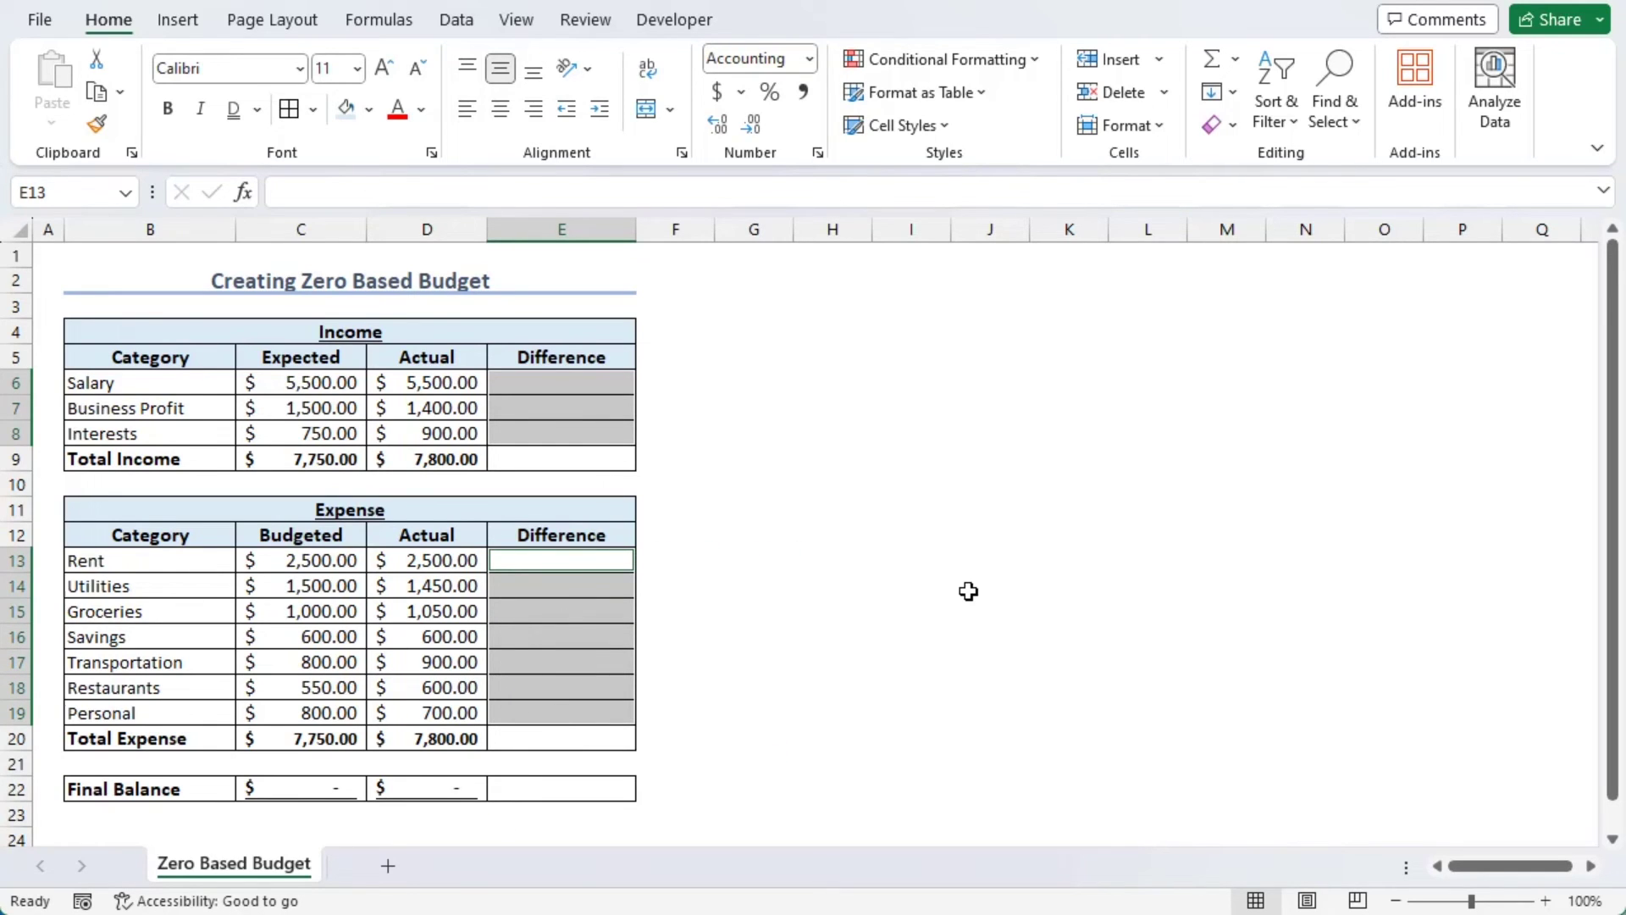
text(=)
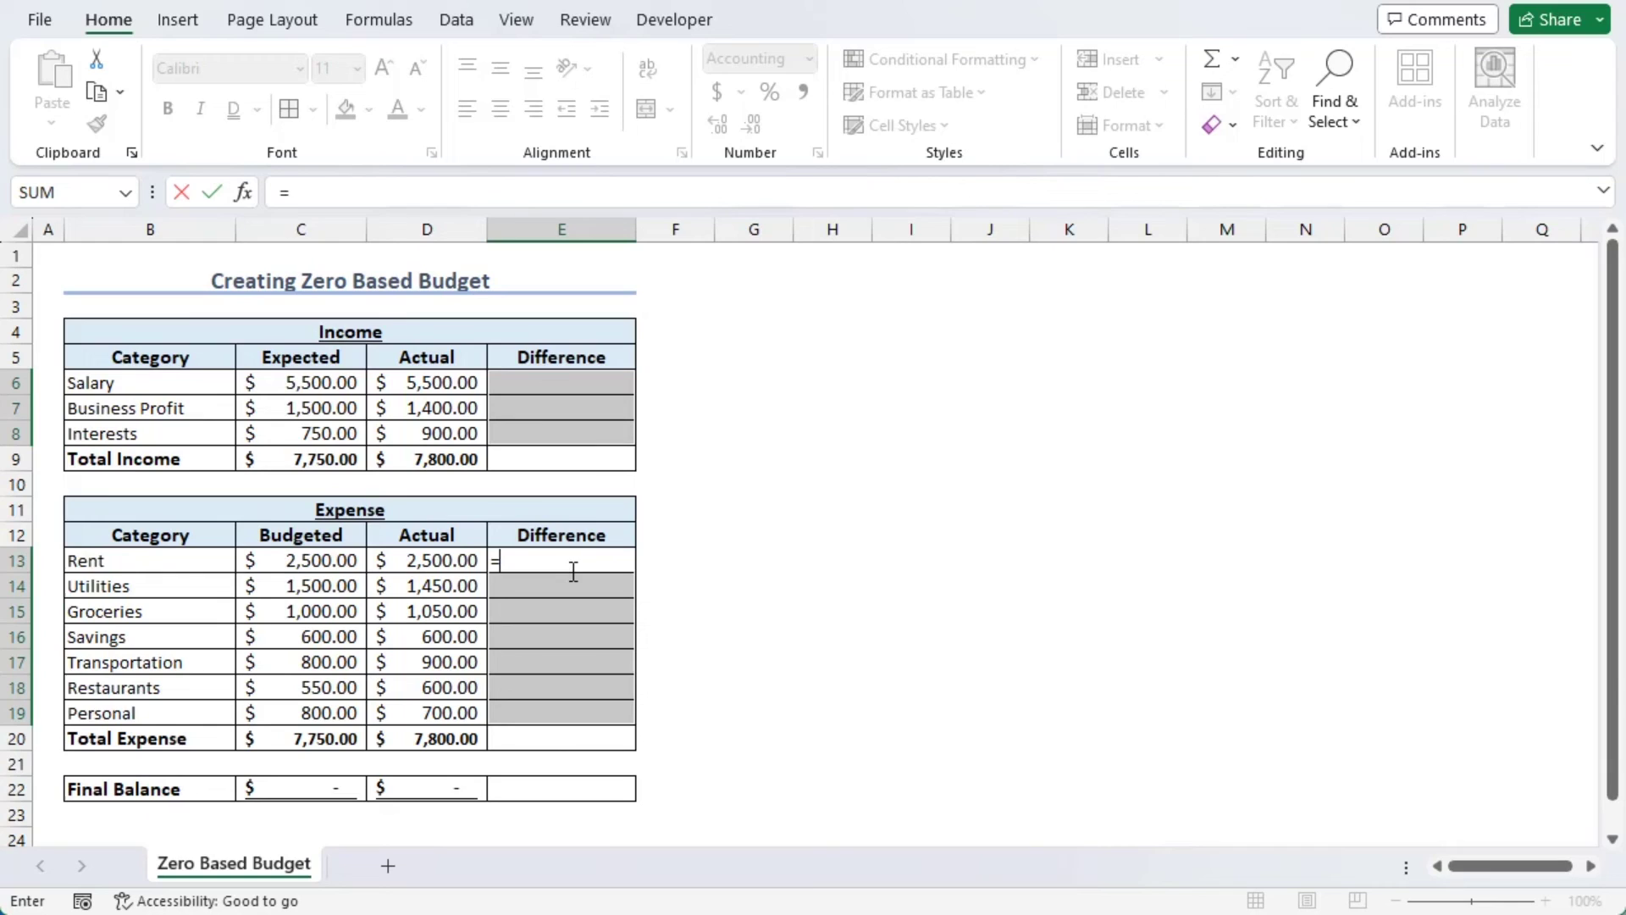
click(465, 564)
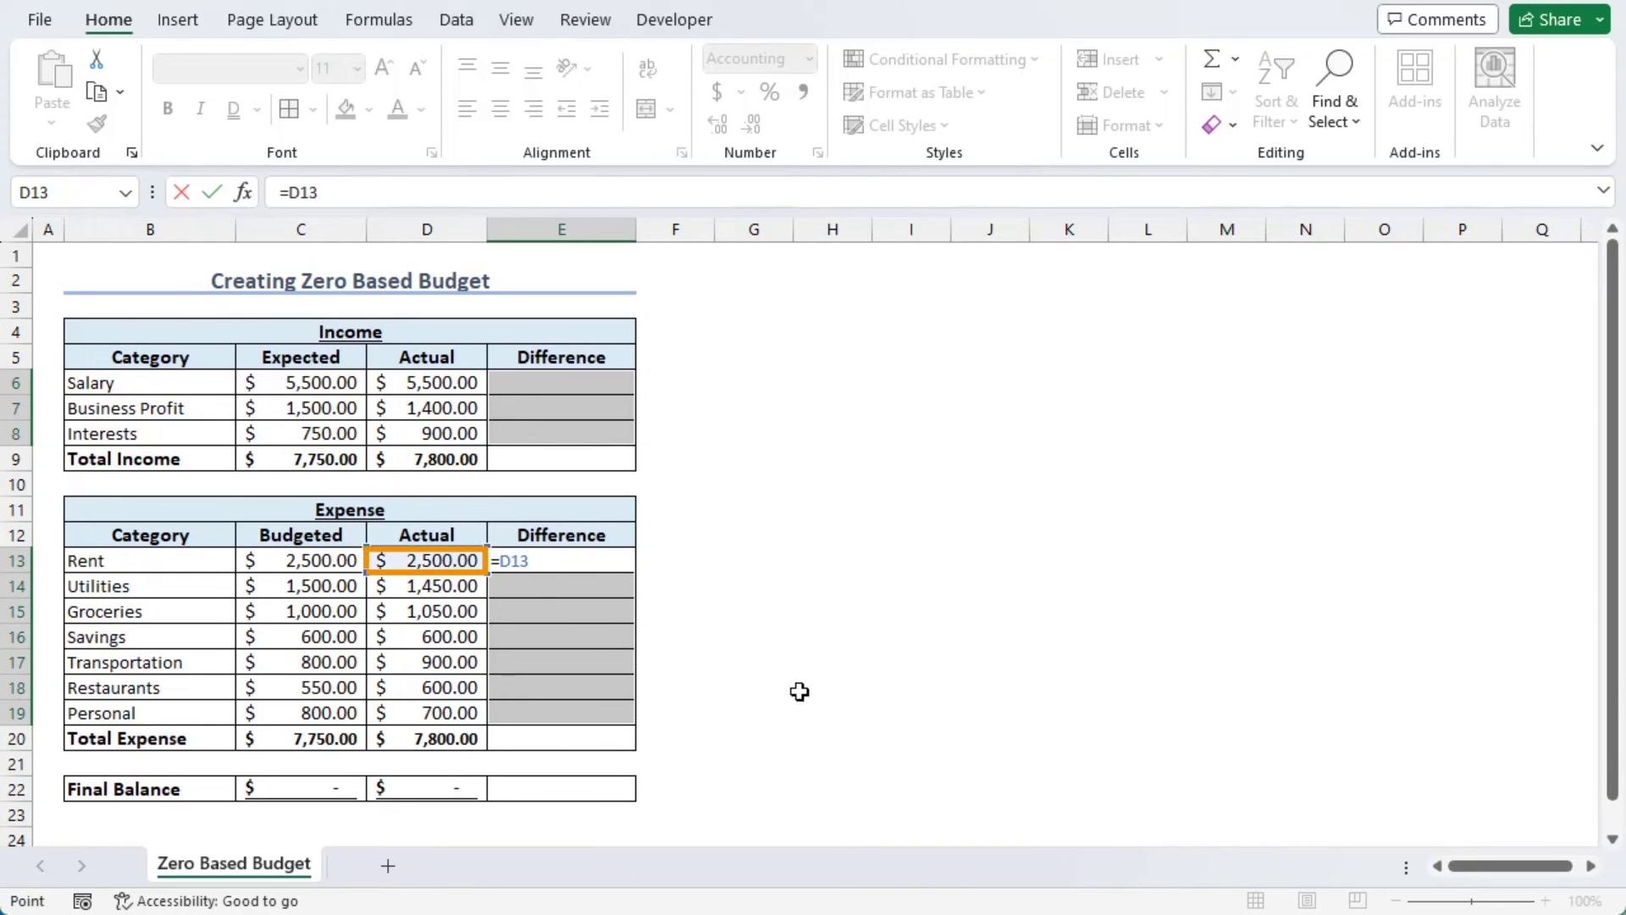
text(-)
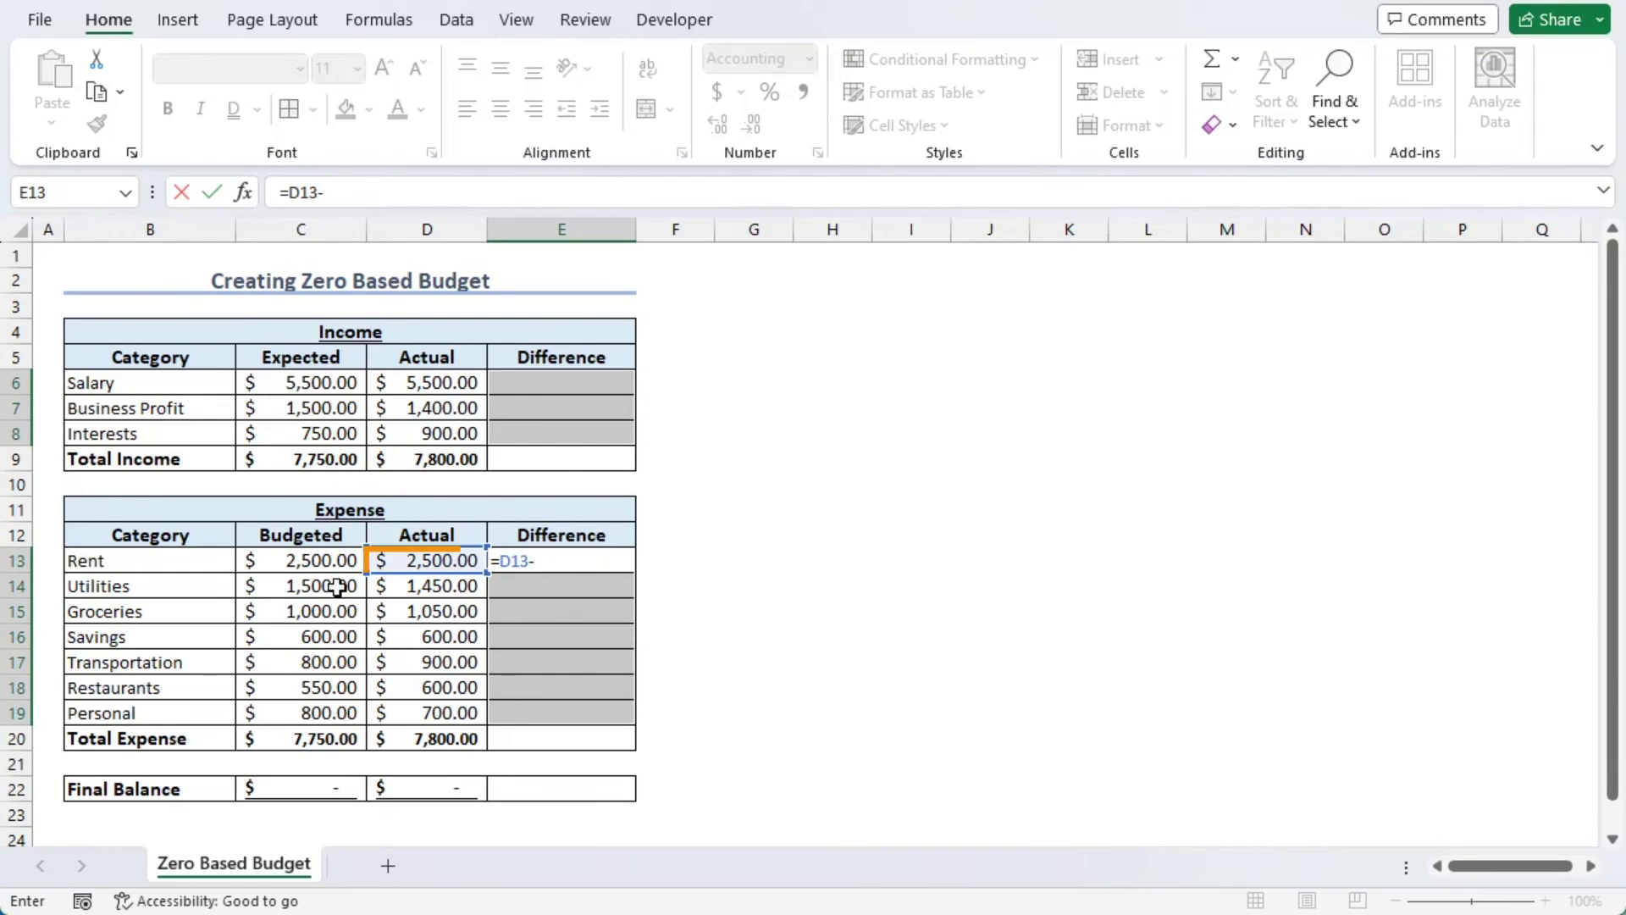
click(311, 561)
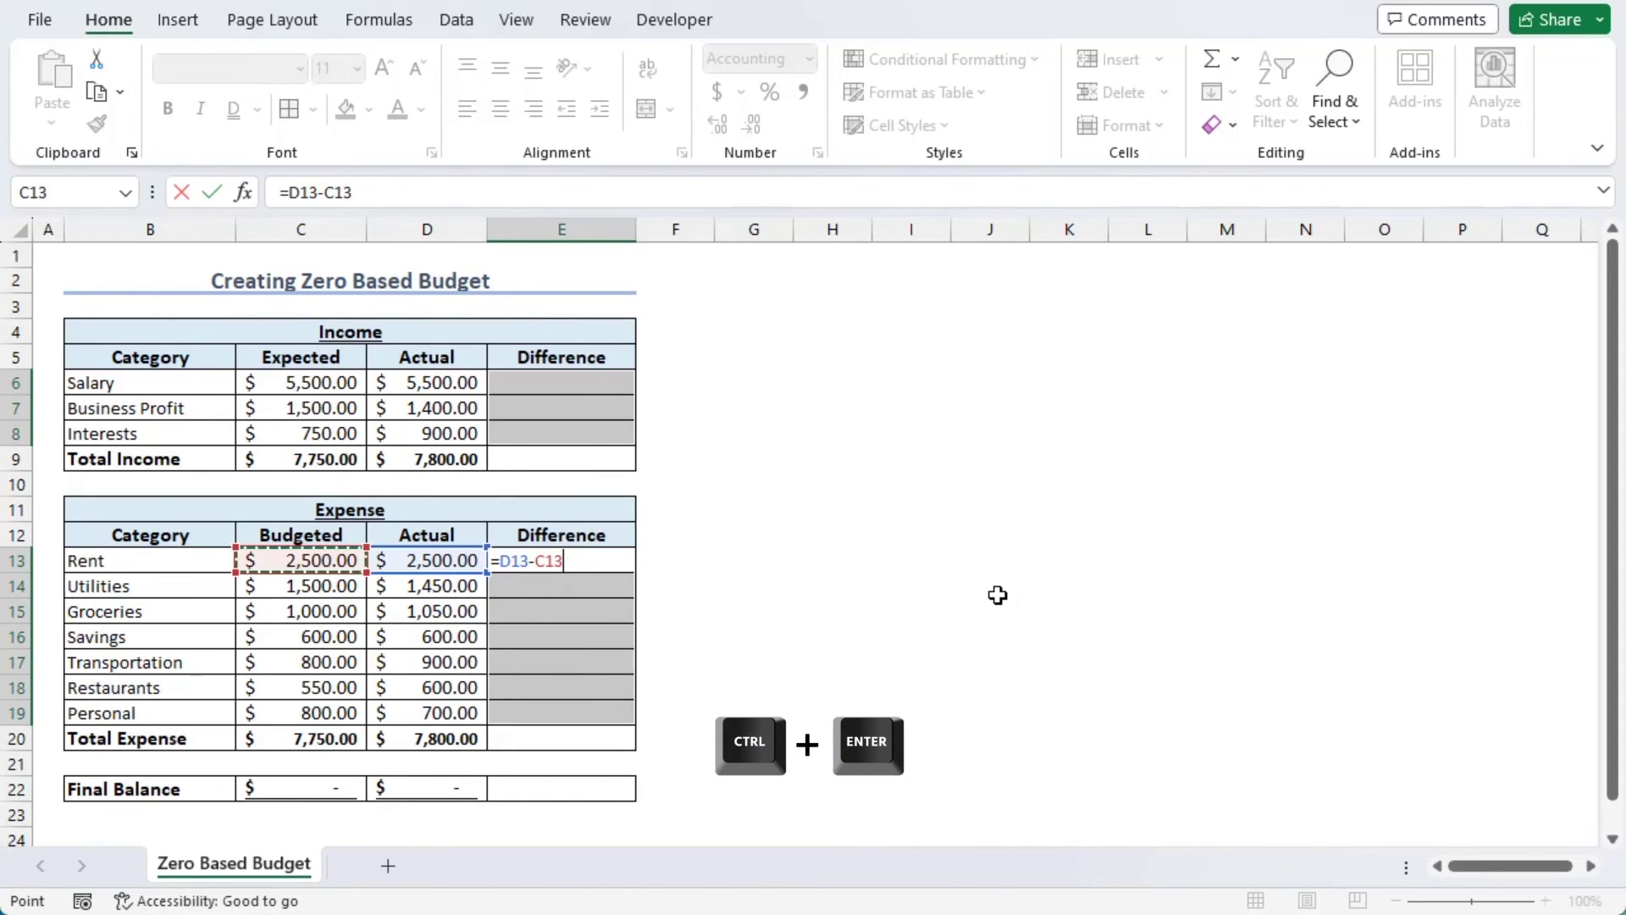
key(ctrl+Return)
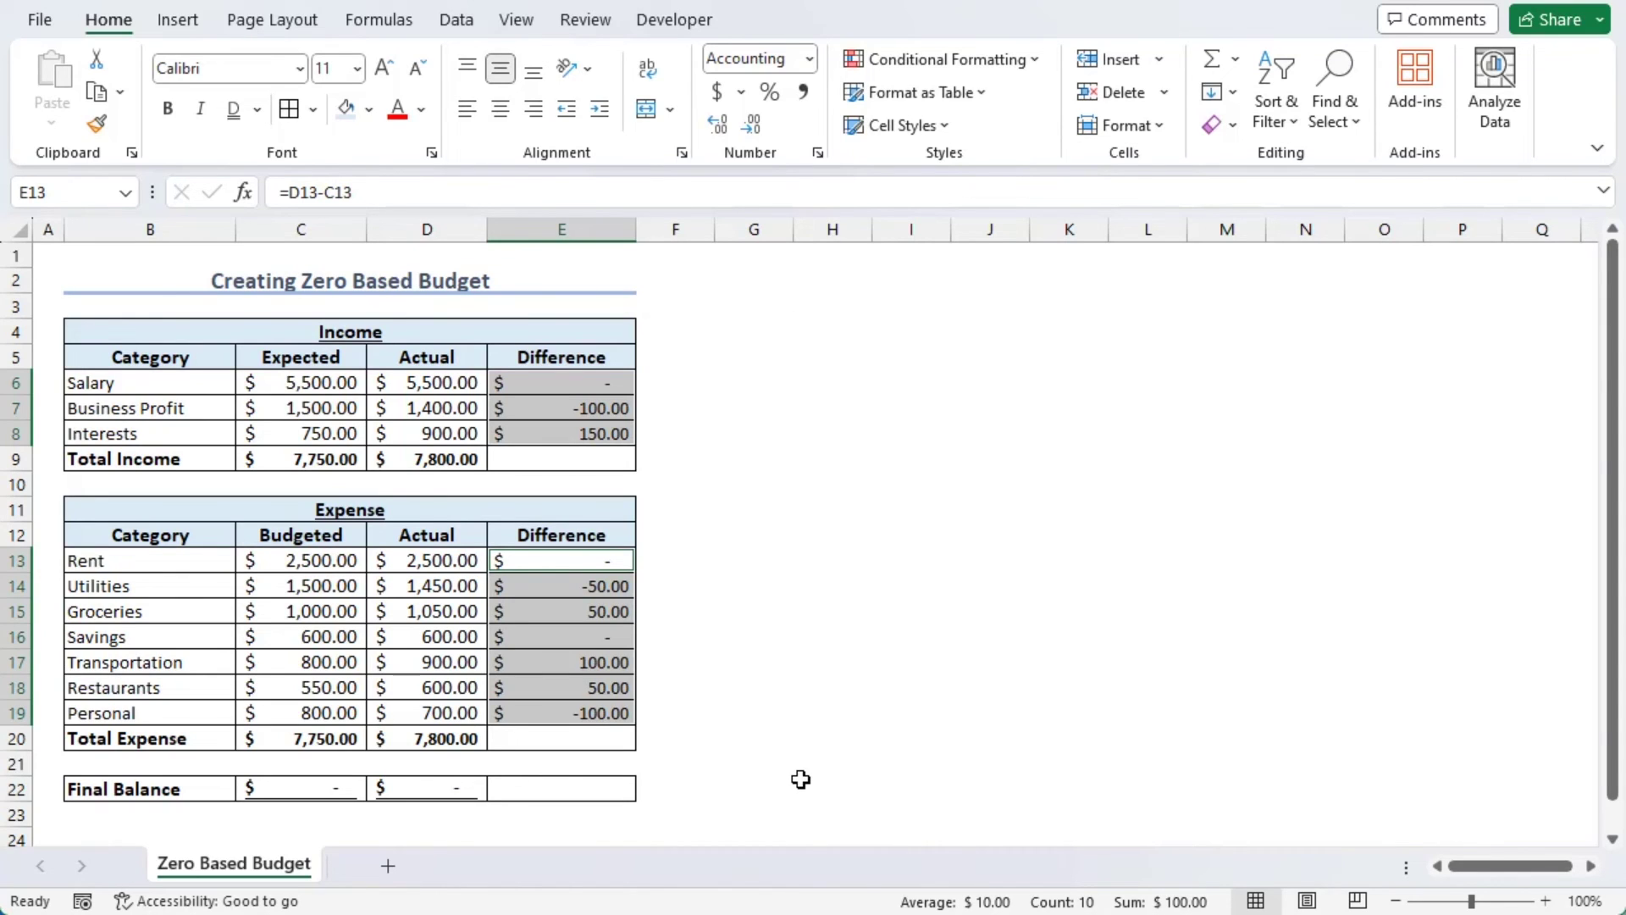
click(429, 458)
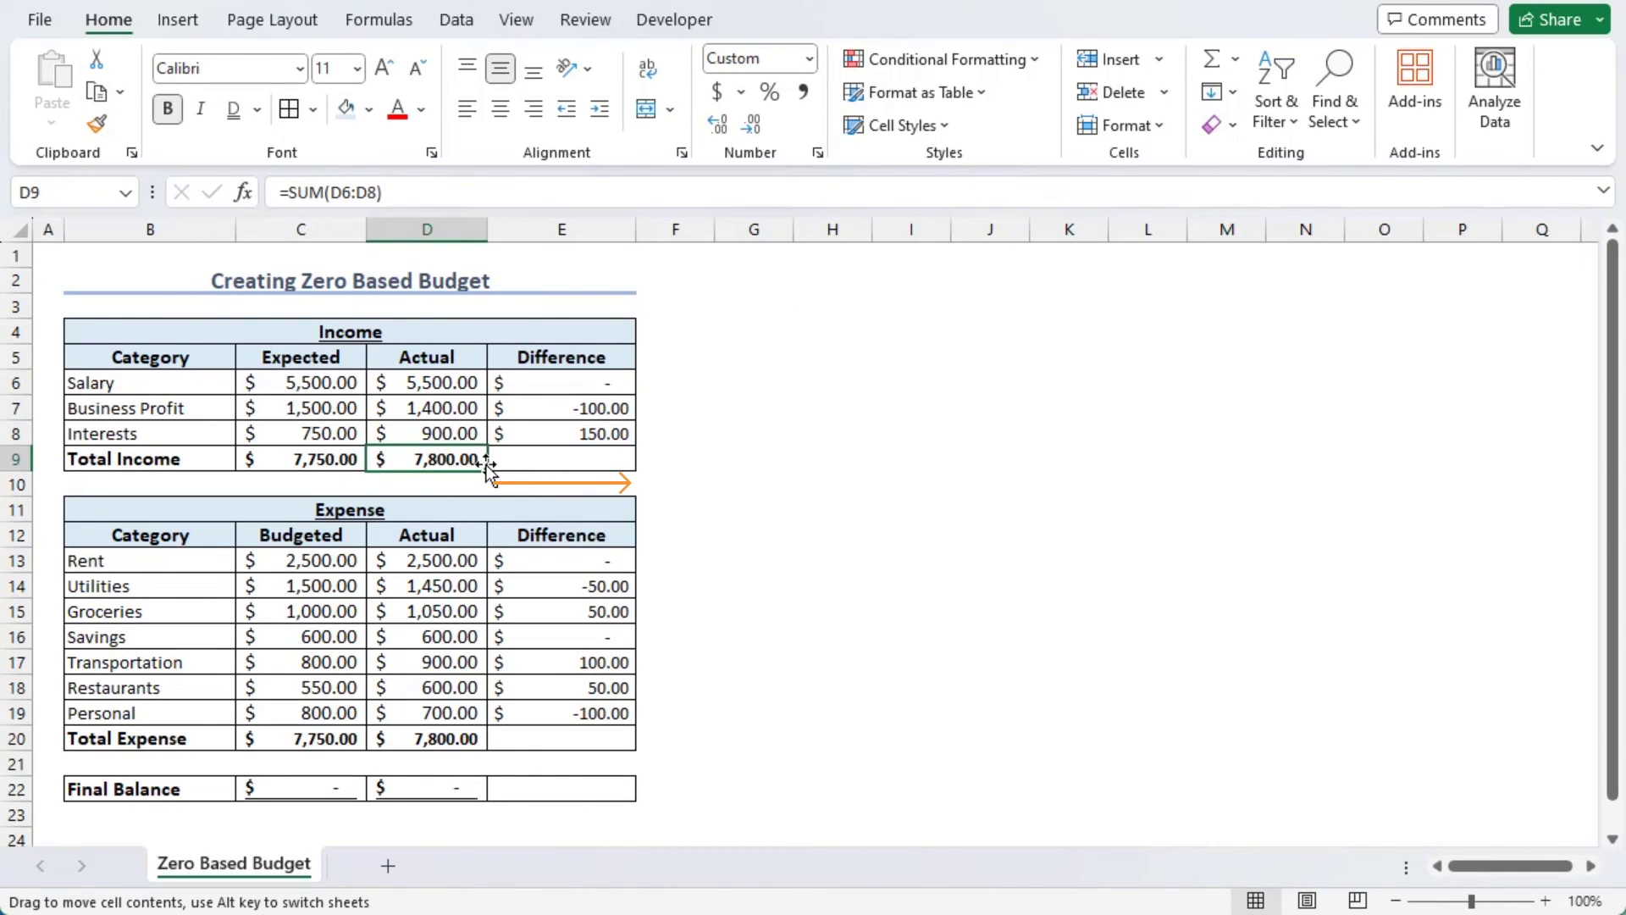
Step: Fill the D9, D20 and D22 formulas one column right into E9, E20 and E22
drag(488, 464, 643, 465)
click(429, 737)
drag(488, 750, 637, 745)
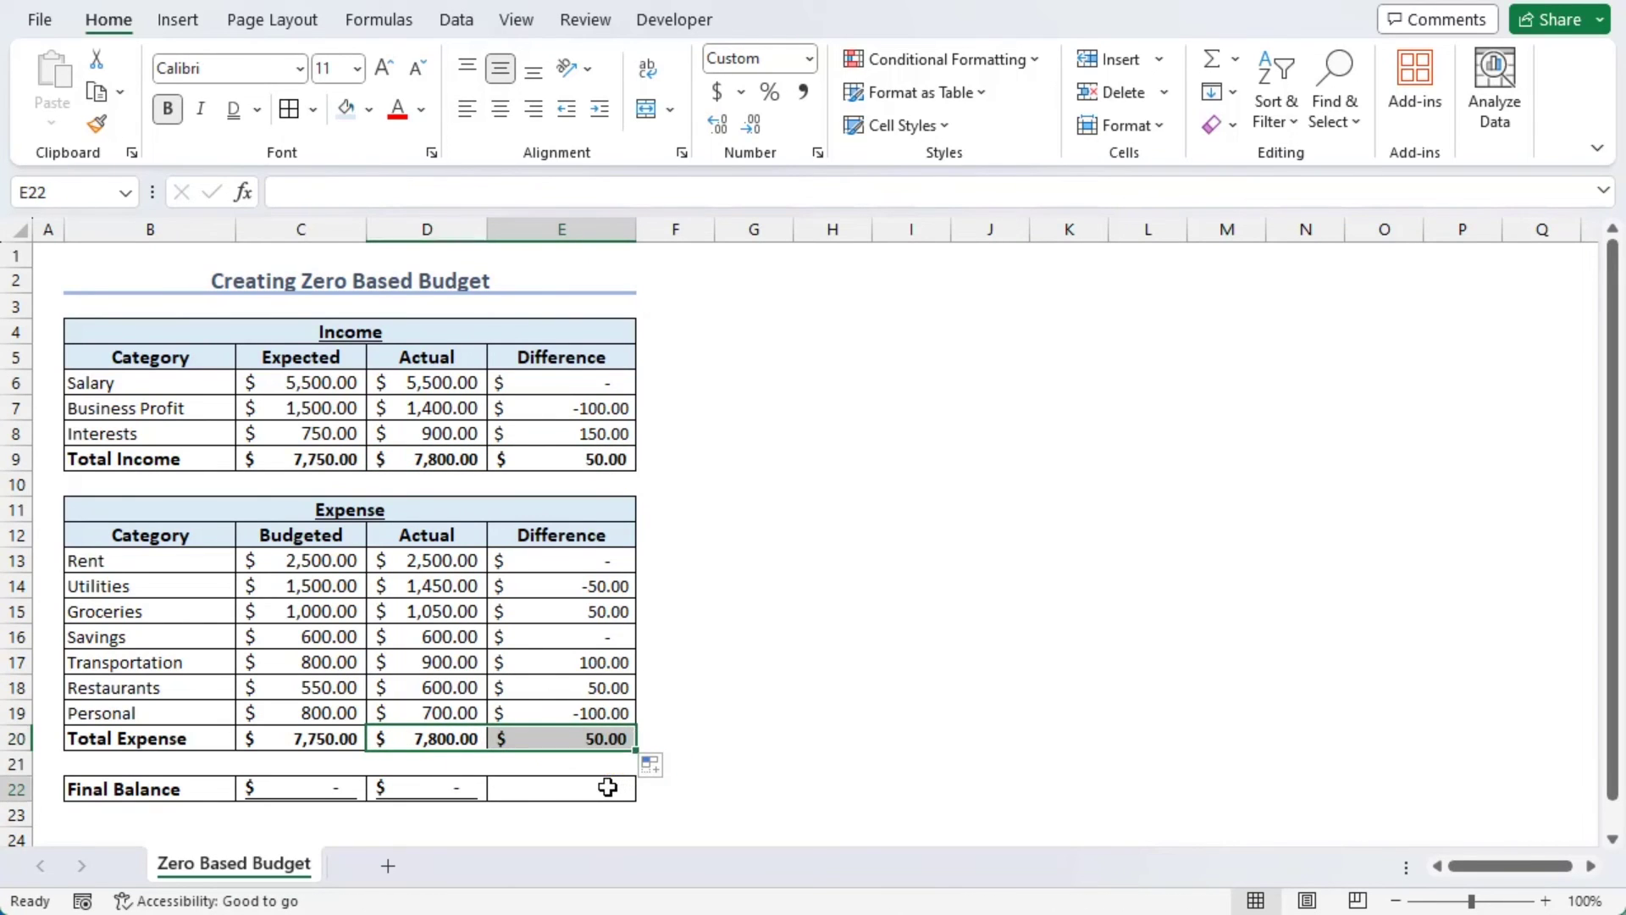
click(428, 788)
drag(487, 801, 599, 793)
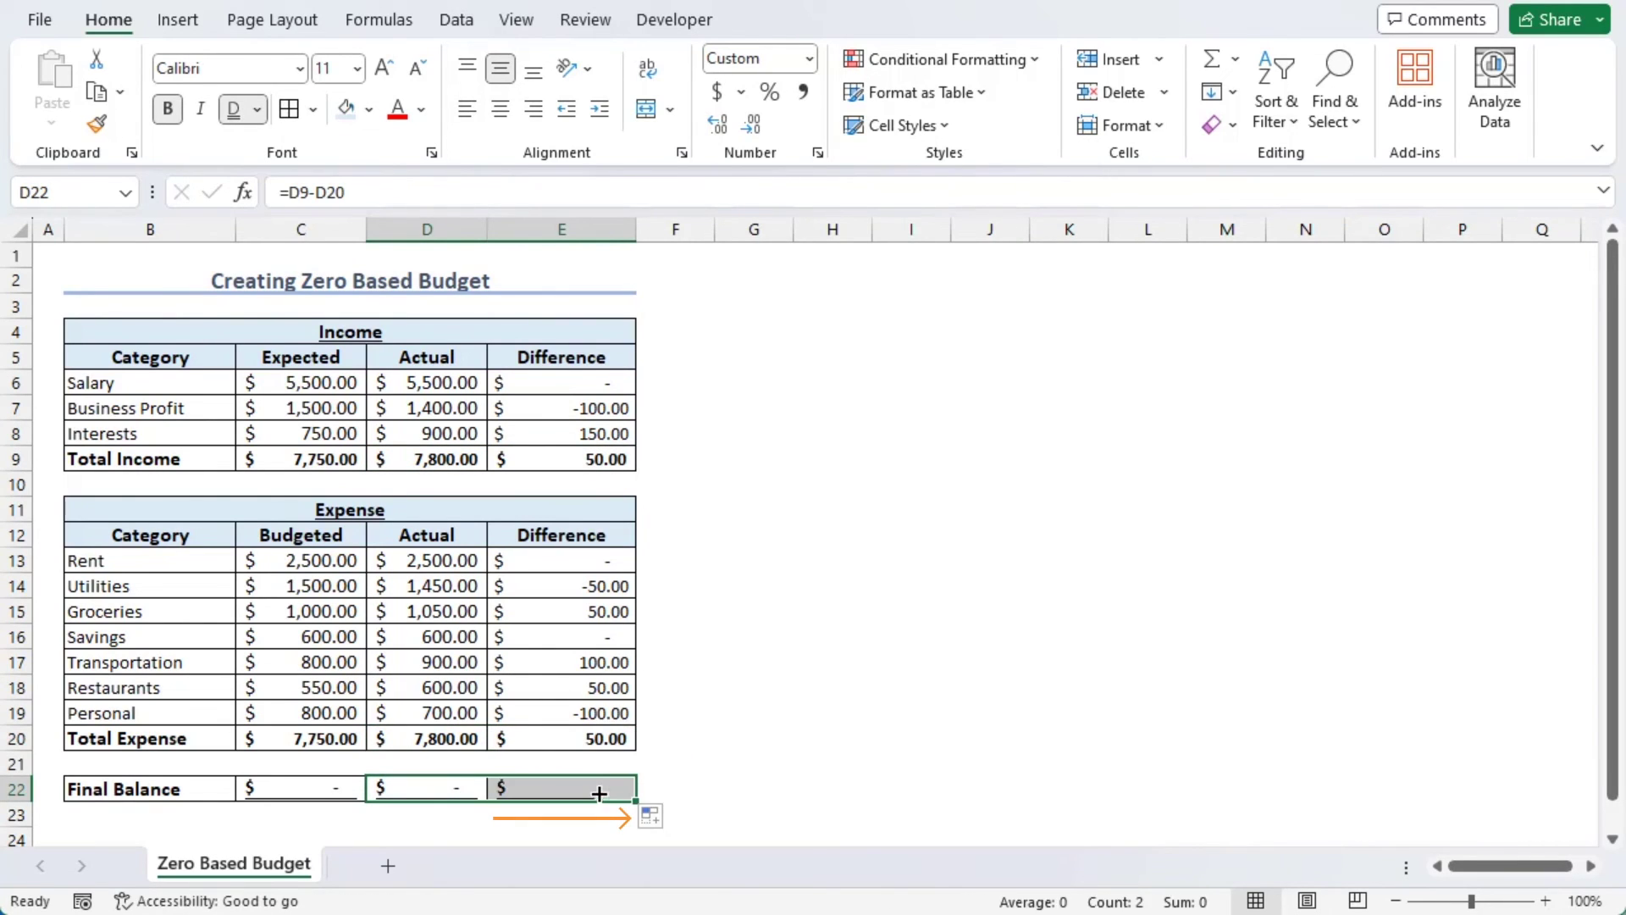
click(675, 791)
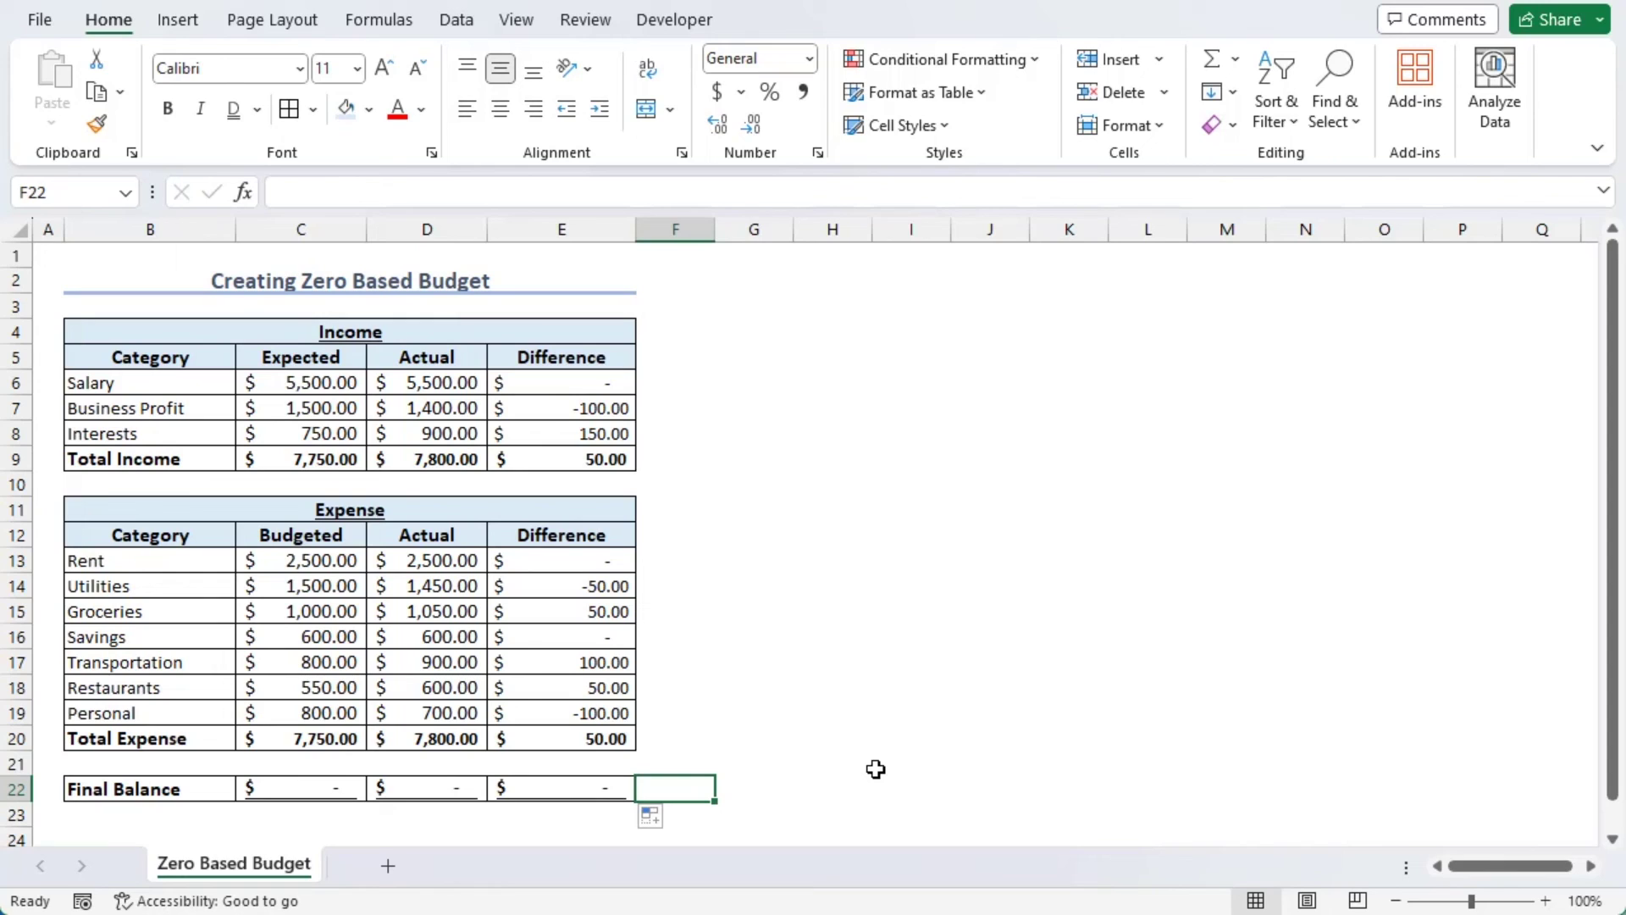
Step: Delete the sample amounts in C6:D8 and C13:D19
drag(356, 391, 440, 433)
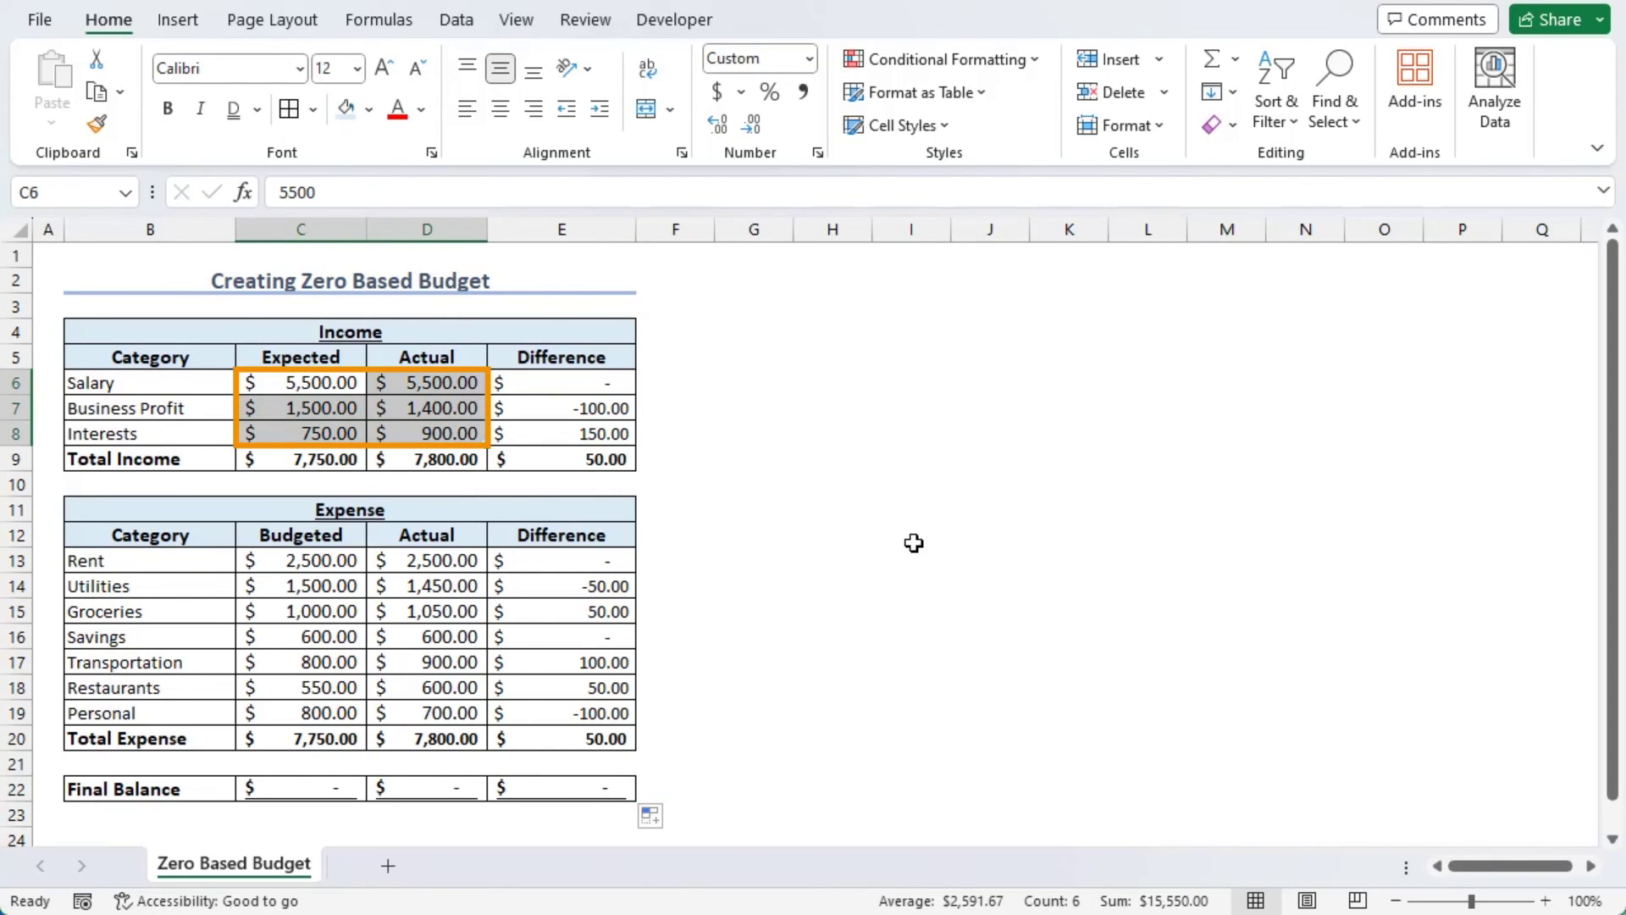
key(Delete)
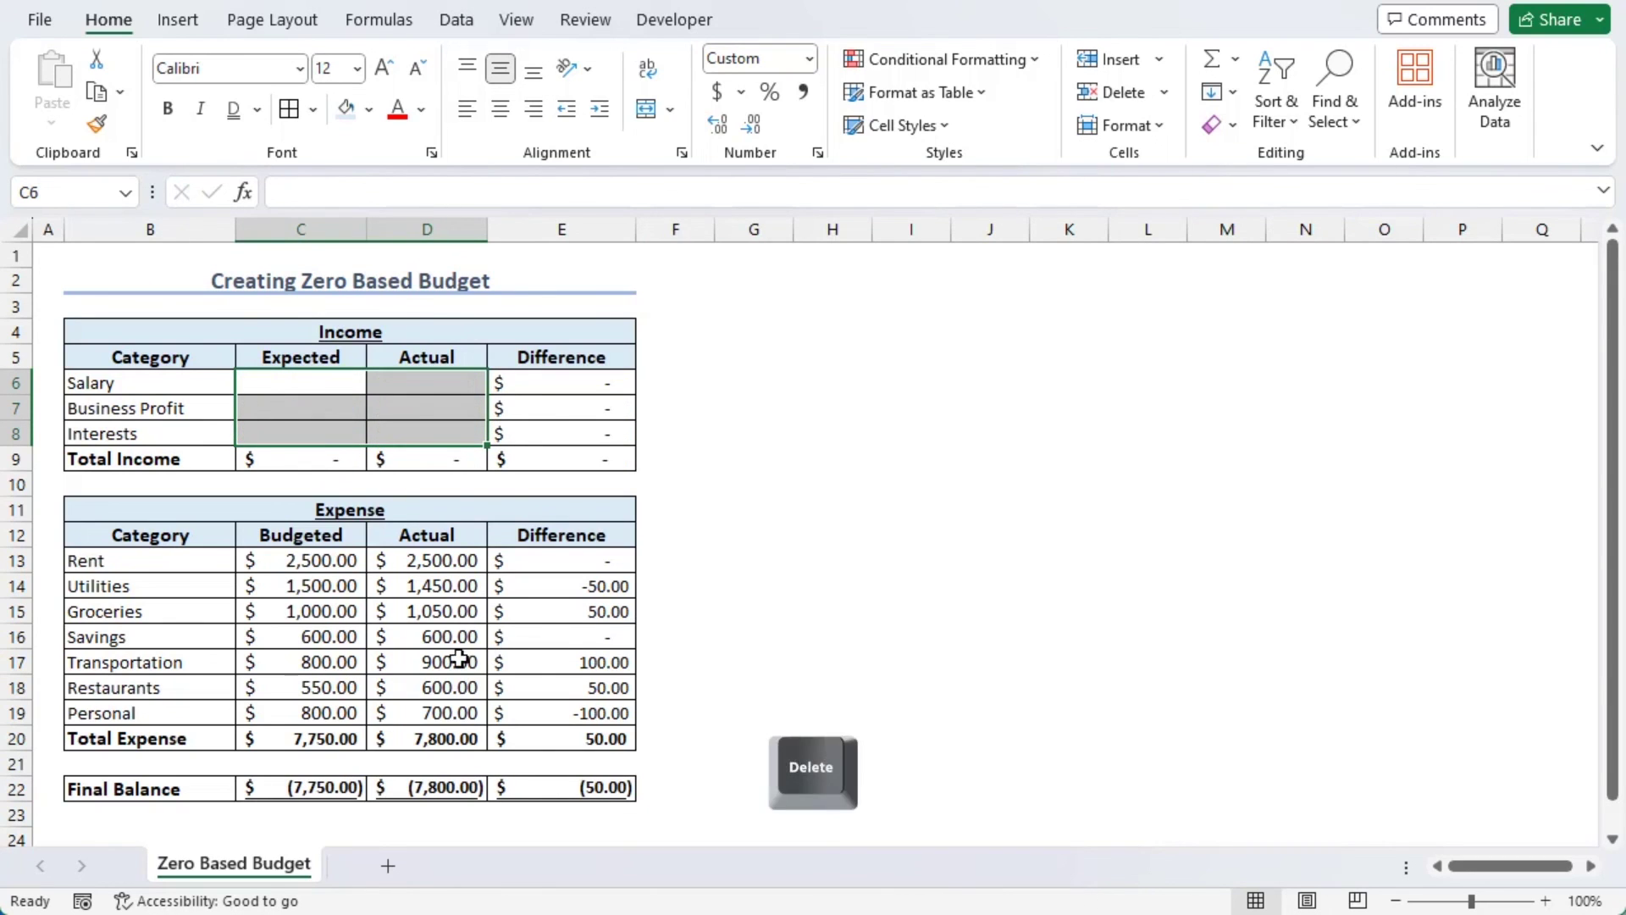
drag(298, 571, 434, 714)
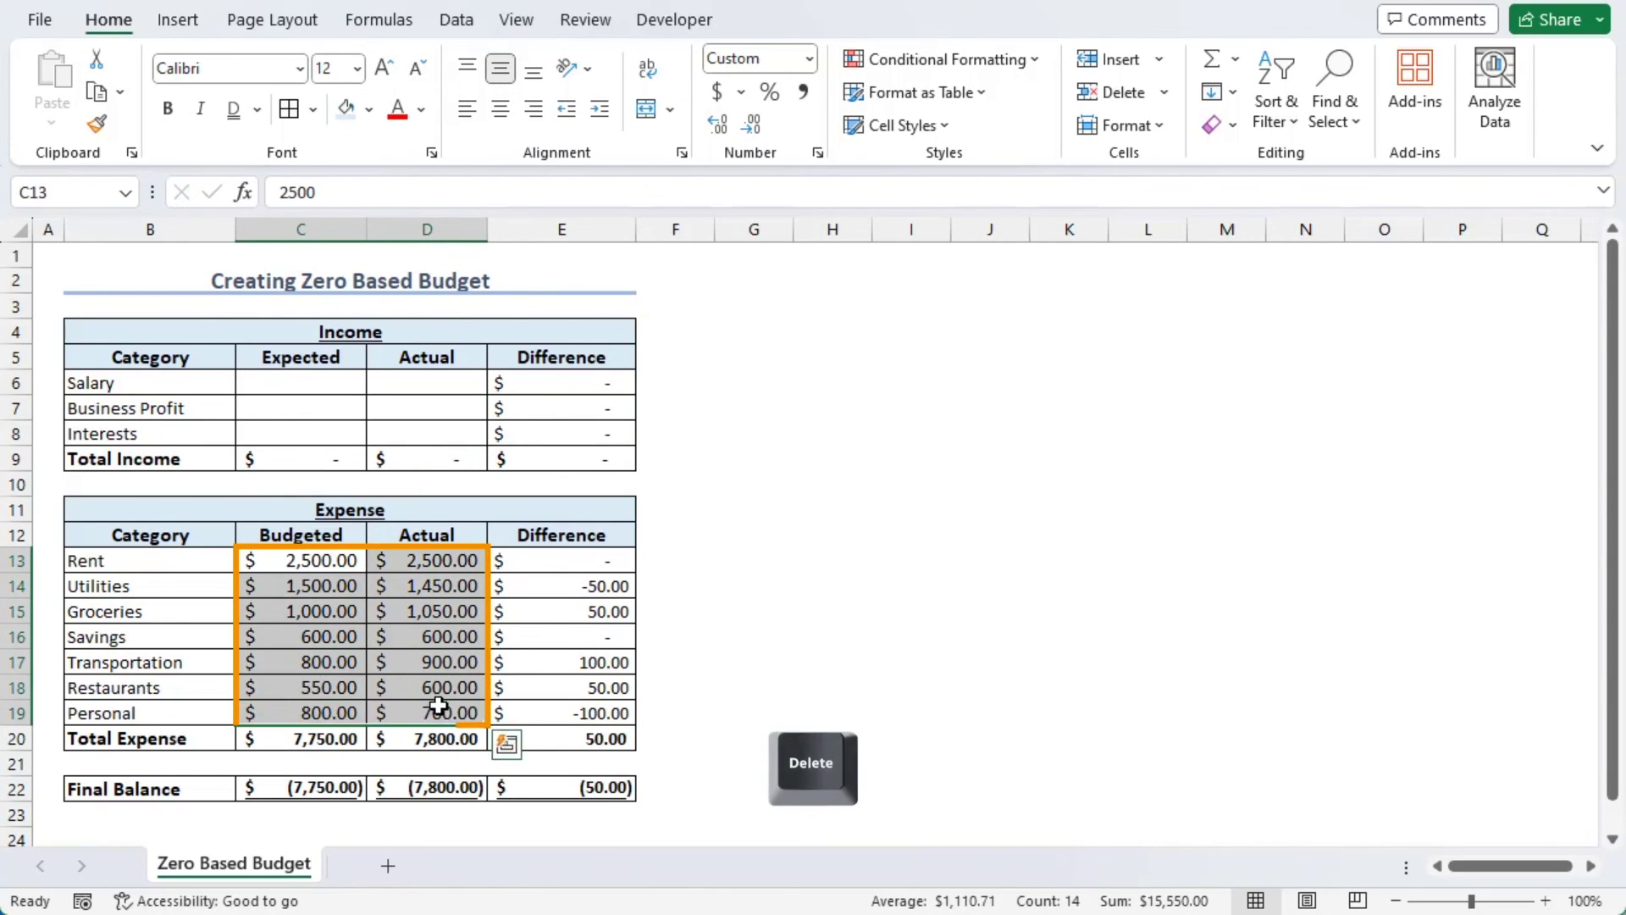
key(Delete)
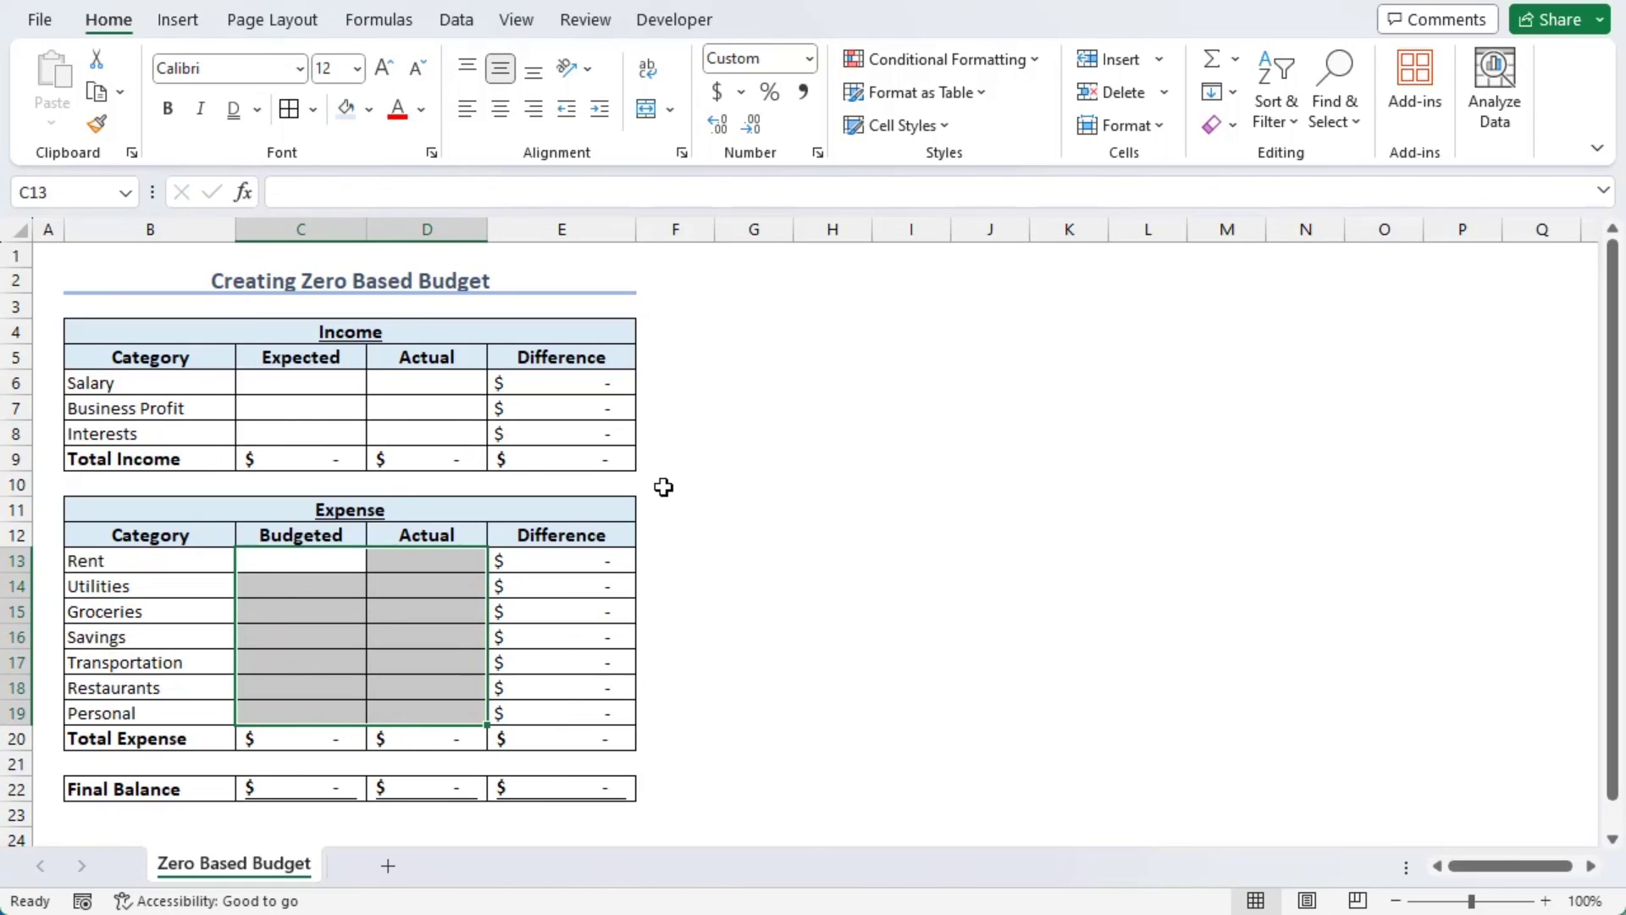
Step: Check the Difference column formulas, including the E20 total and E22 Final Balance
click(611, 417)
click(614, 612)
click(609, 737)
click(603, 788)
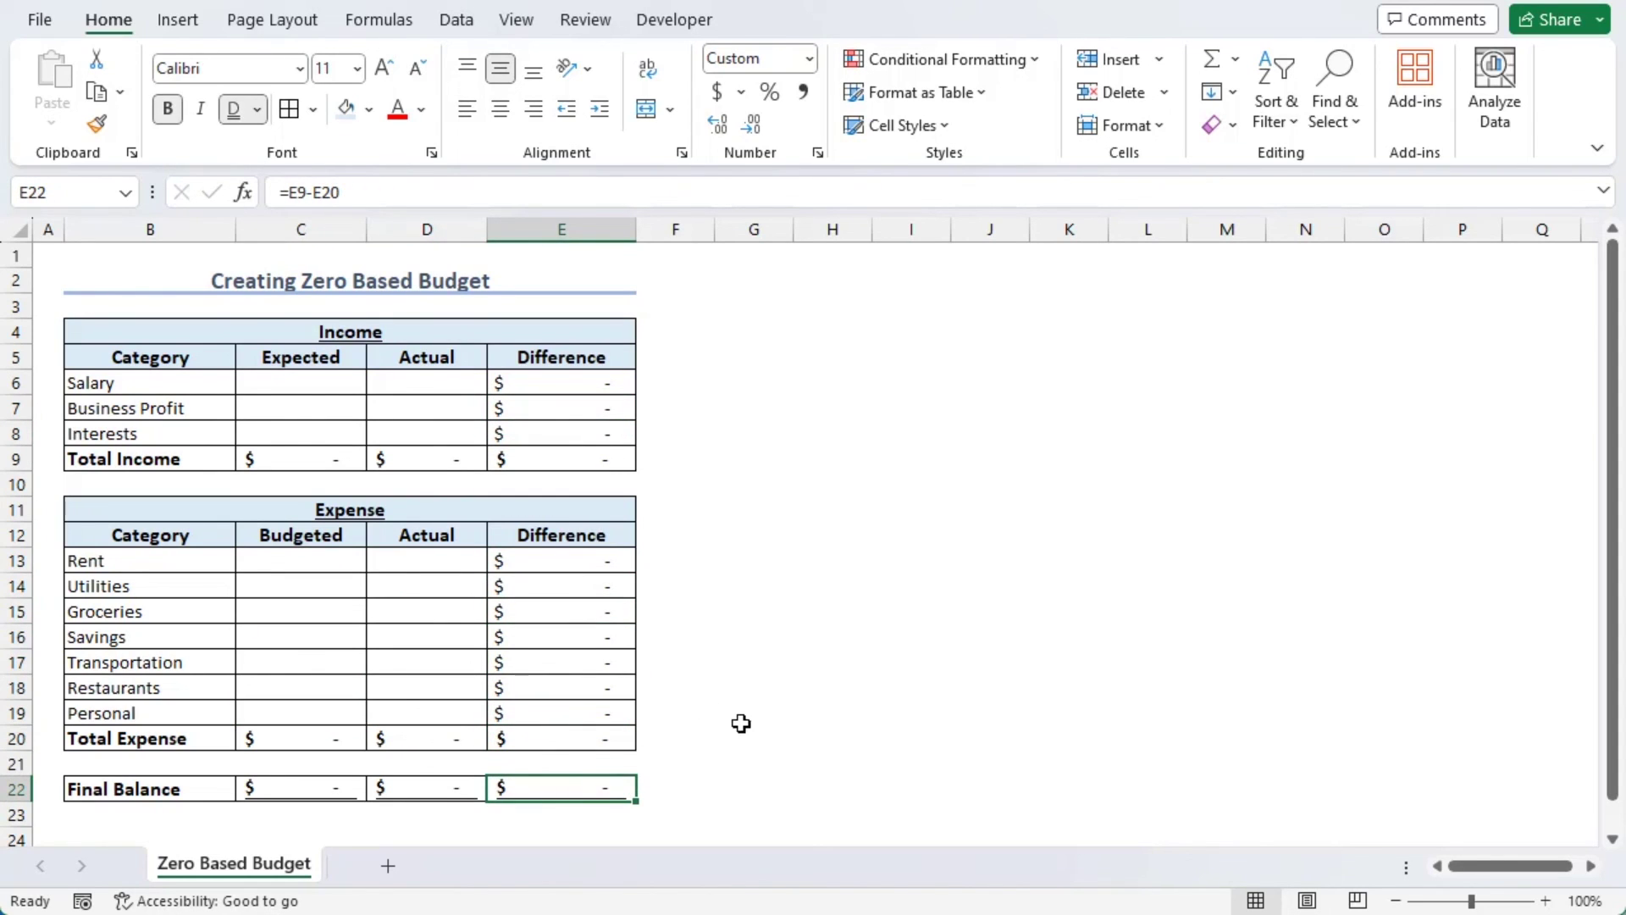